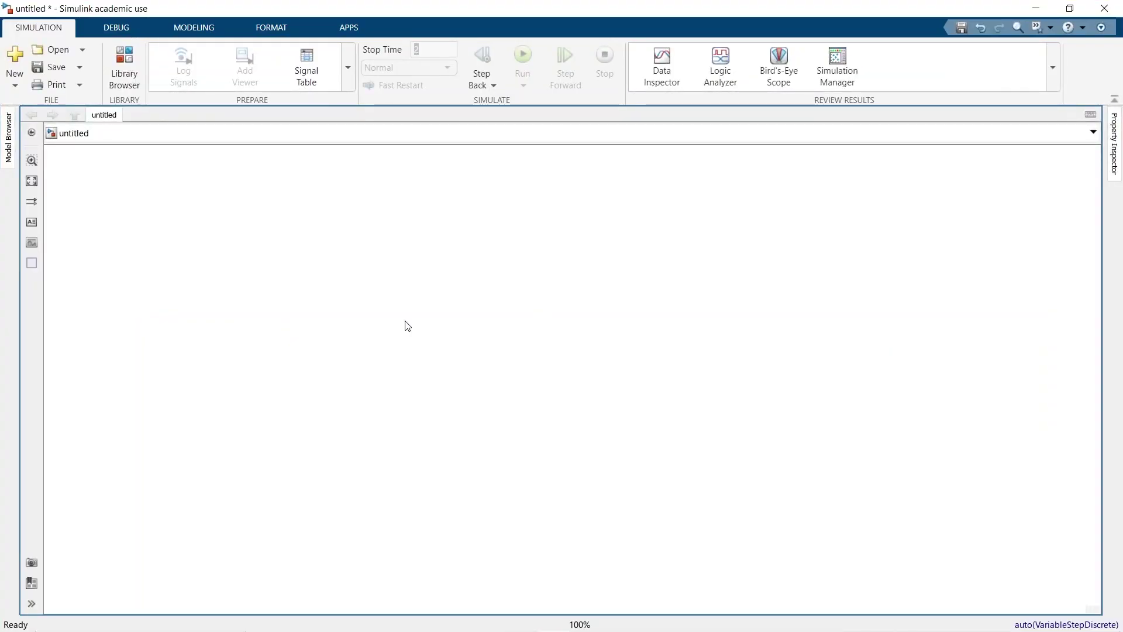
Insert an IGBT block using the 'ig' quick search and rotate it upright with Ctrl+R.
double_click(407, 326)
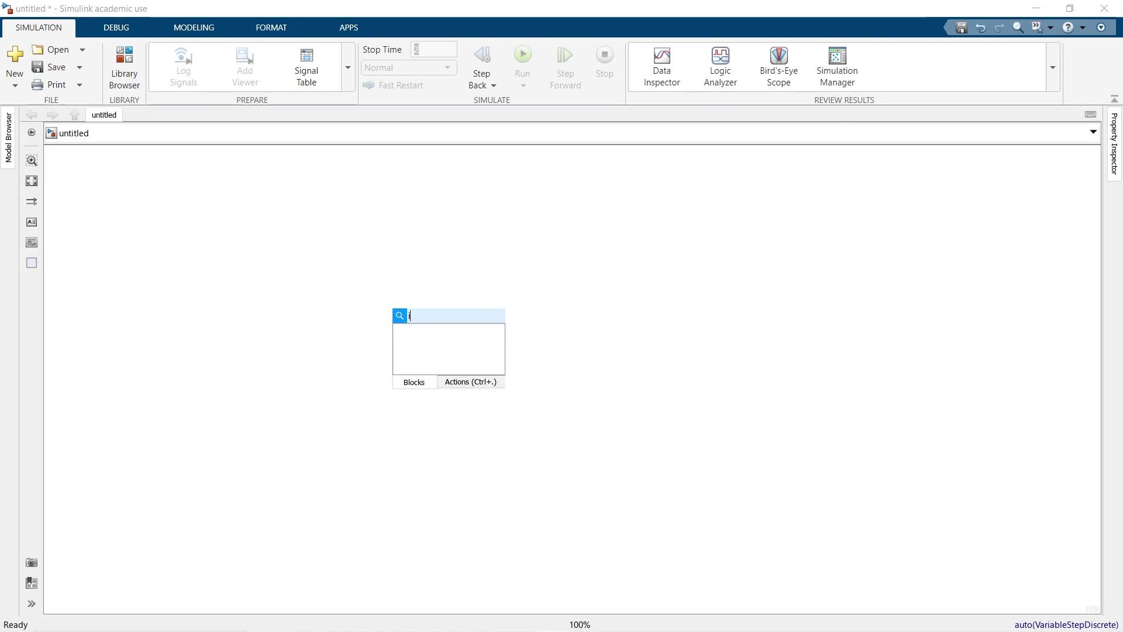
type("ig")
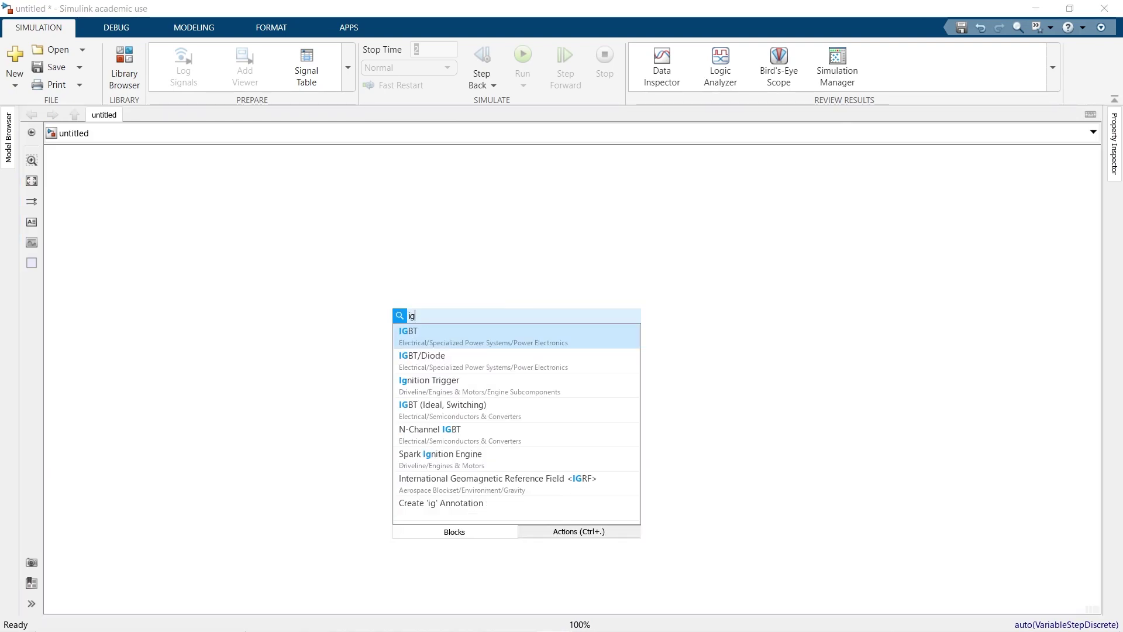
key("Return")
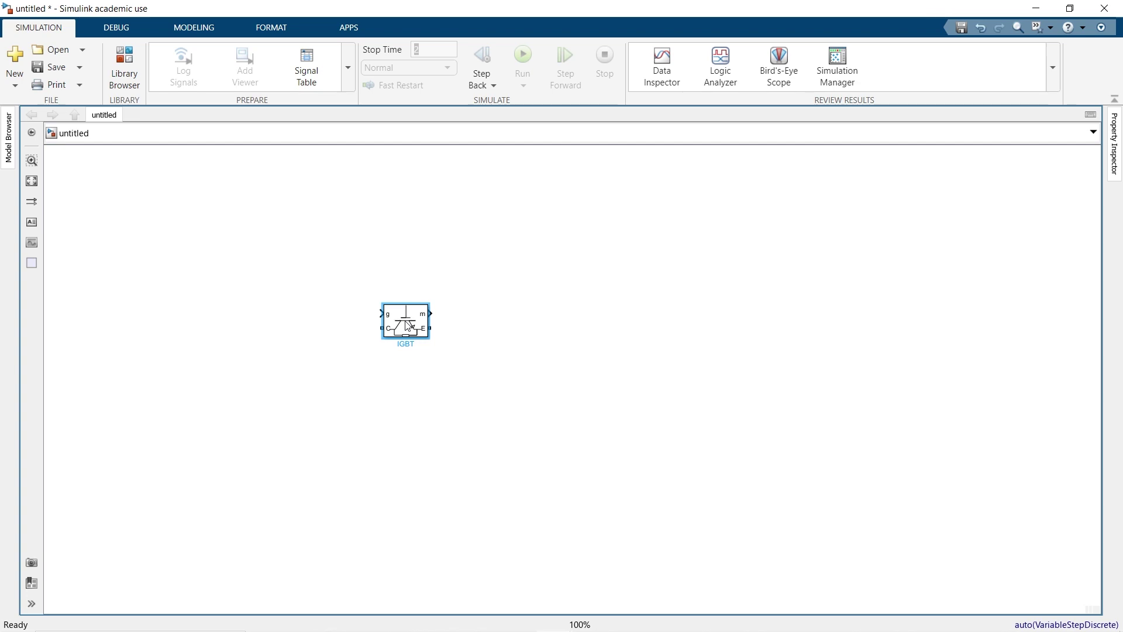
left_click_drag(410, 327, 453, 327)
key("ctrl+r")
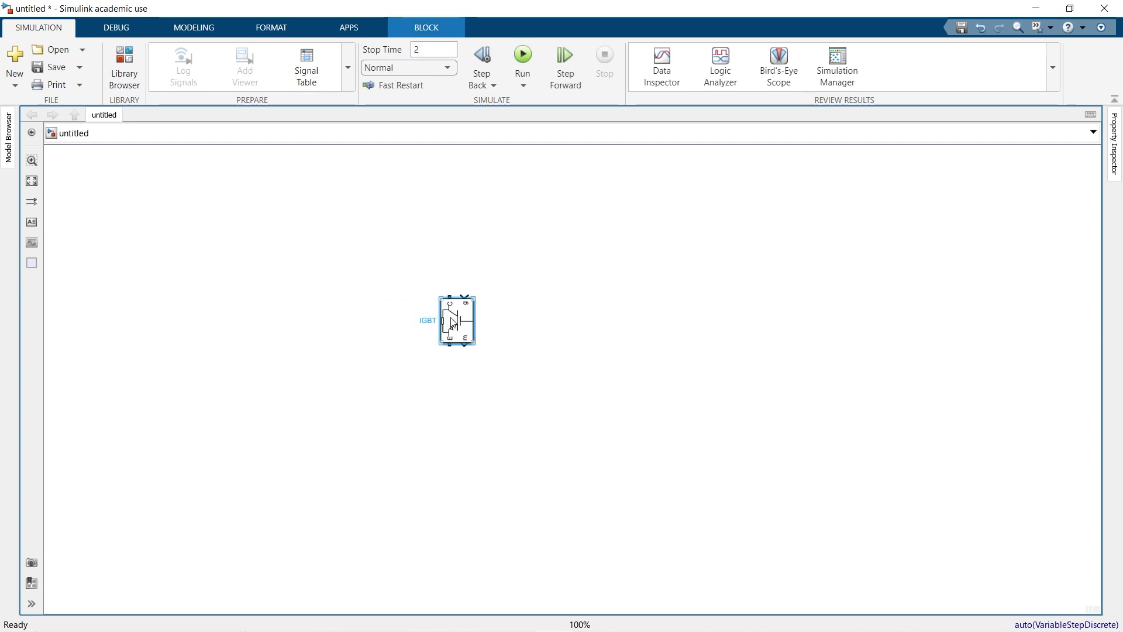
left_click(311, 360)
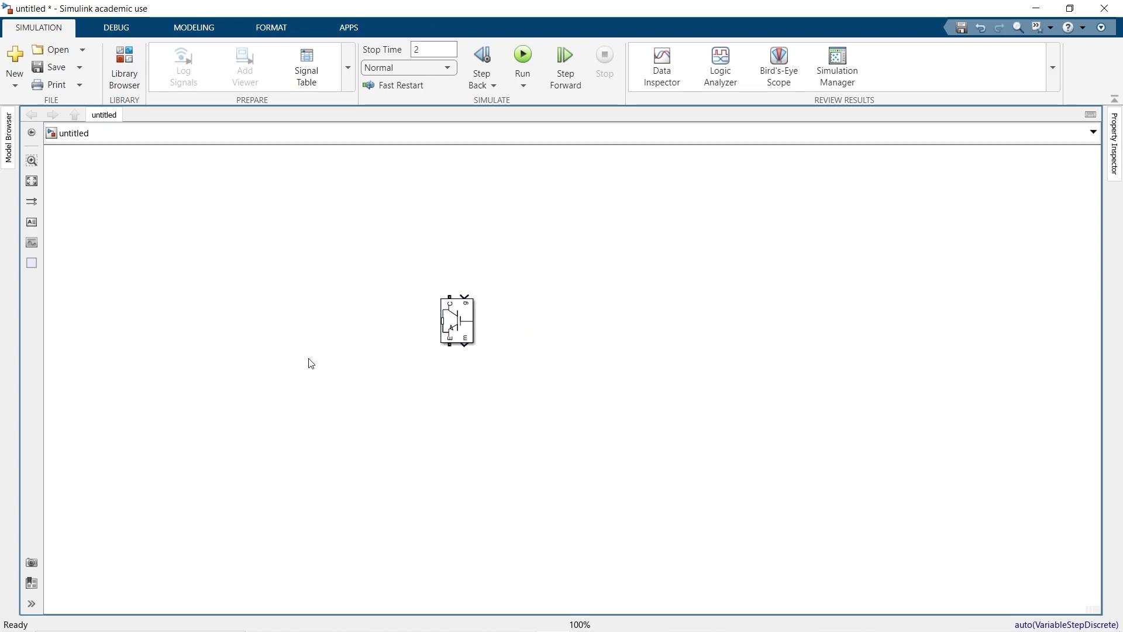
Add the Specialized Power Systems DC Voltage Source and place it left of the IGBT.
double_click(310, 360)
type("dc")
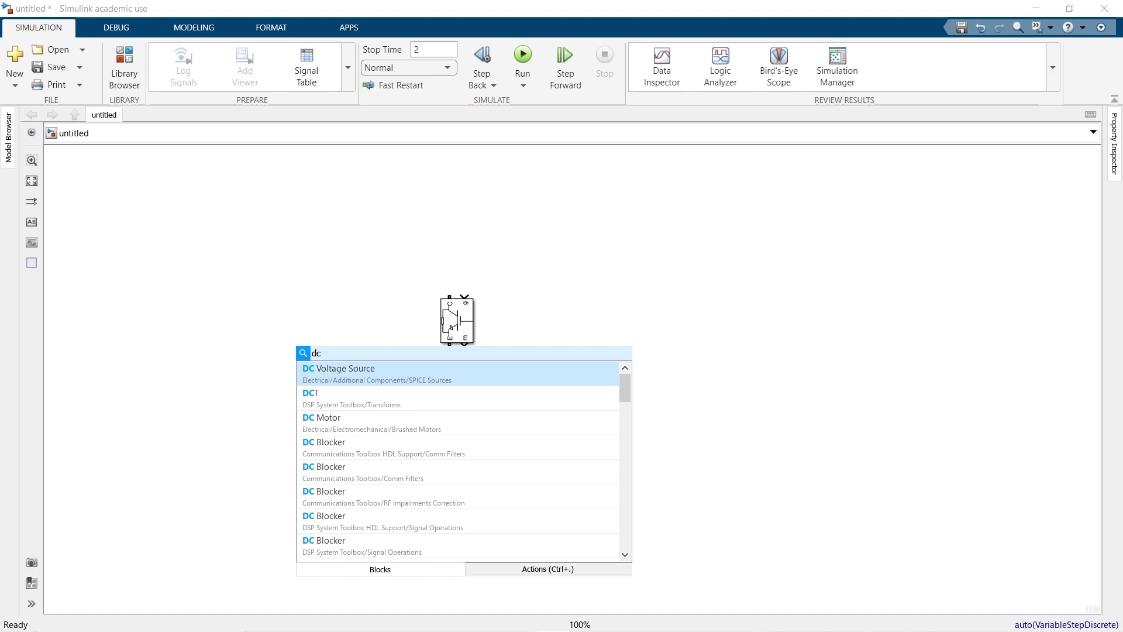
key("Return")
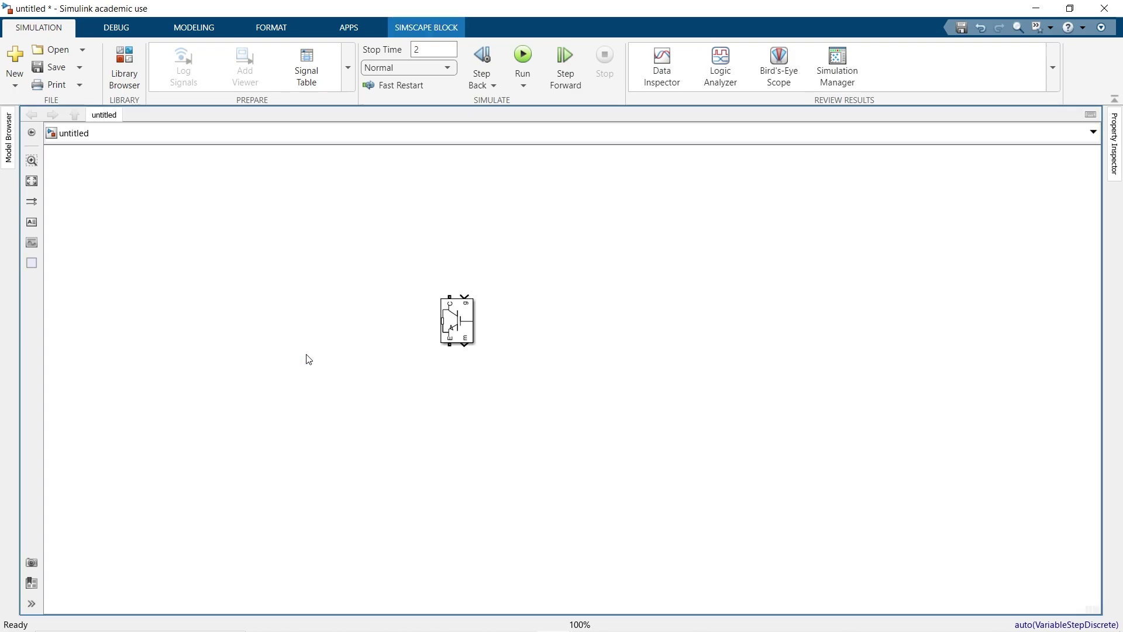
double_click(309, 359)
type("dc")
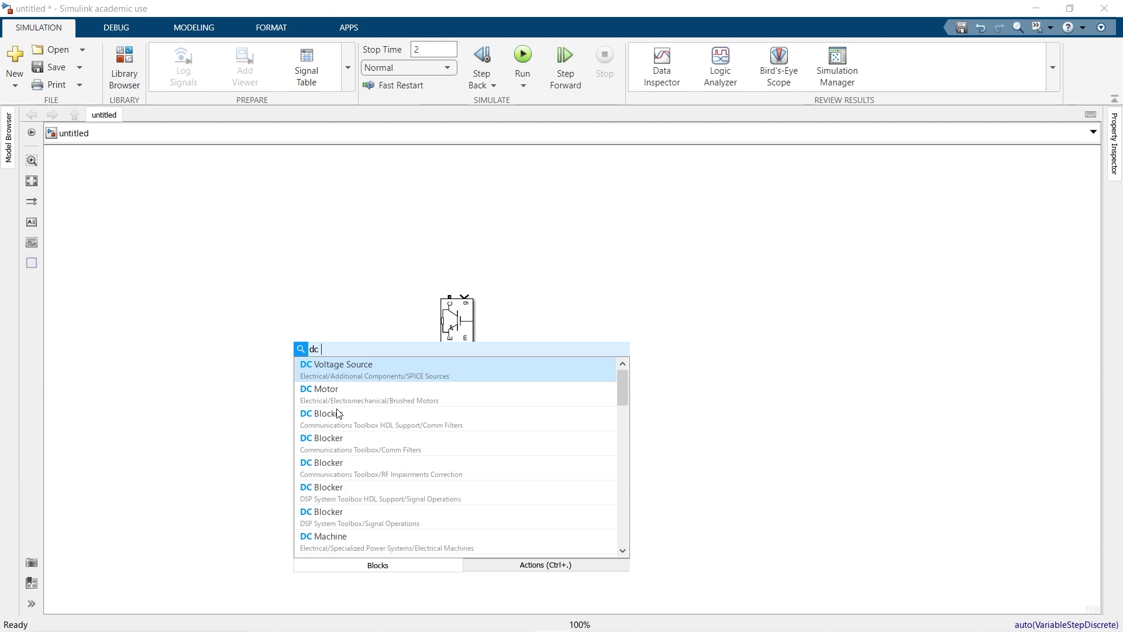
type(" volt")
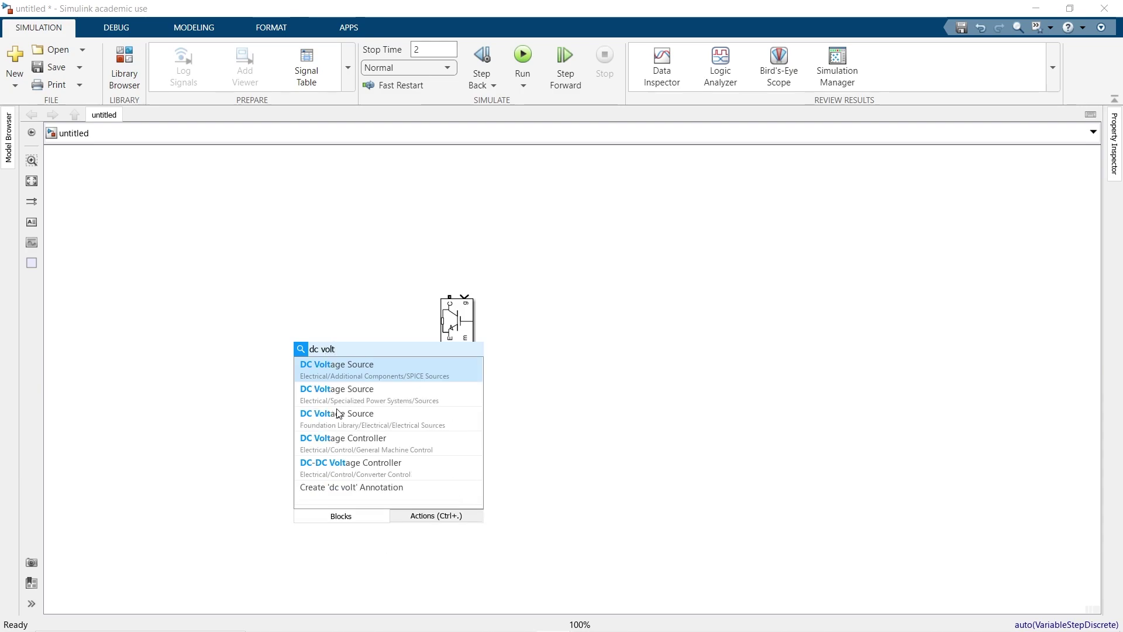
key("Down")
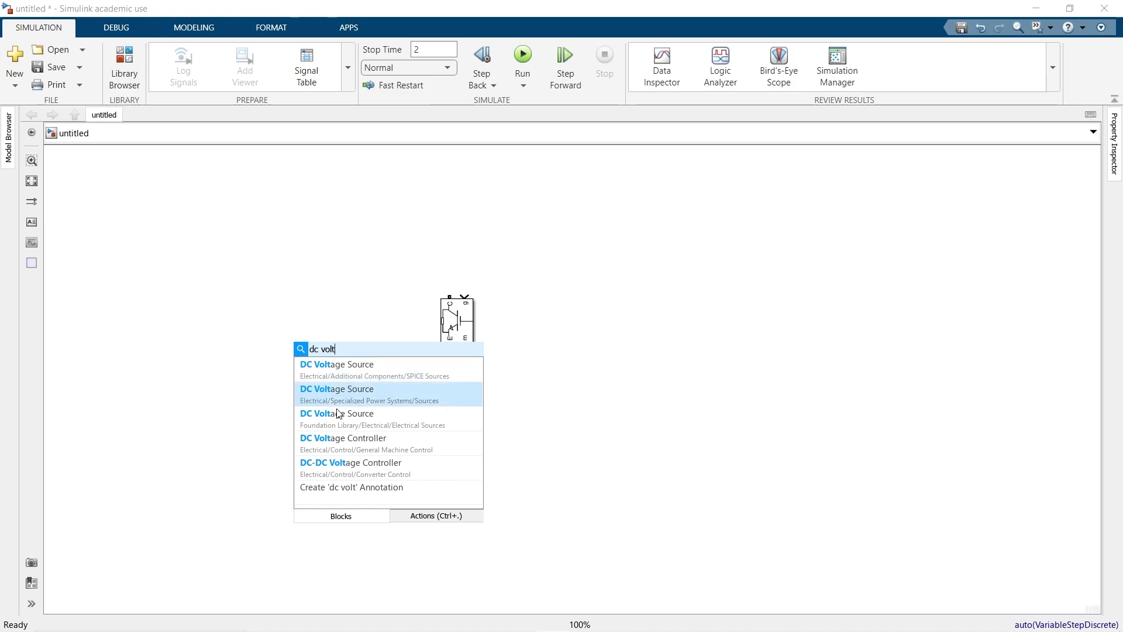
key("Return")
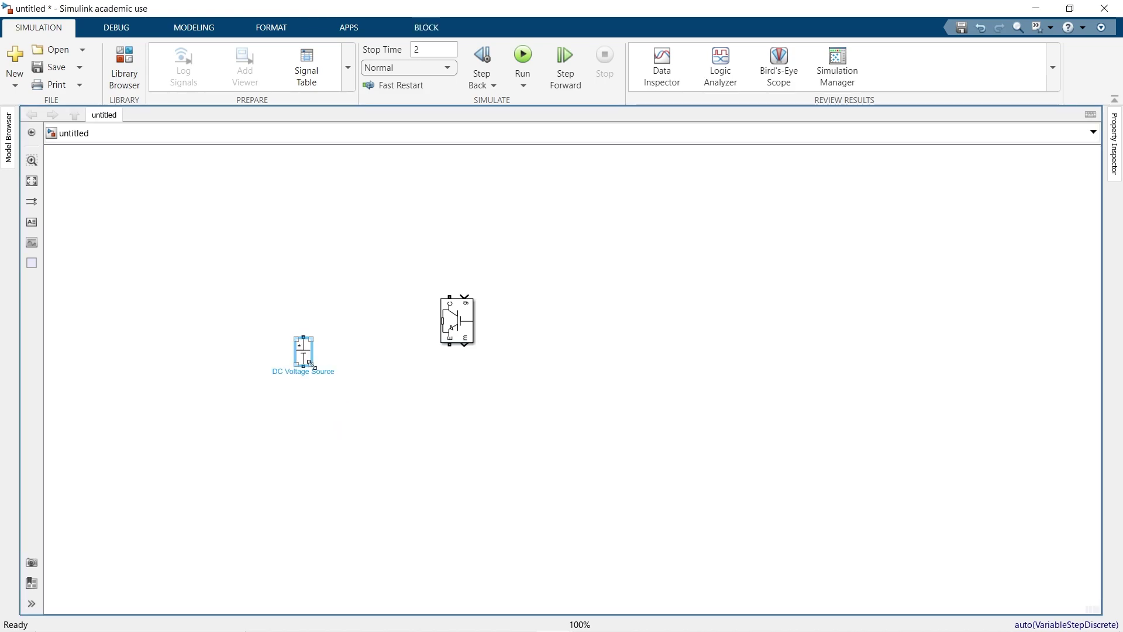
left_click_drag(305, 360, 327, 319)
left_click(599, 334)
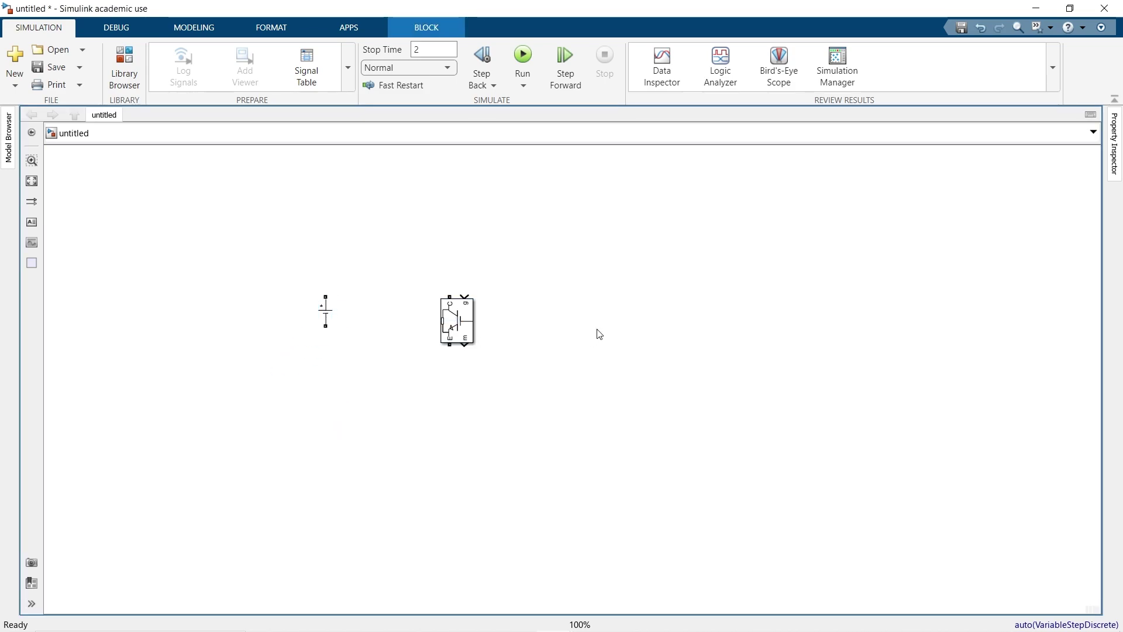
Search 'serie', insert the Series RLC Branch and move it right of the IGBT.
double_click(599, 334)
type("se")
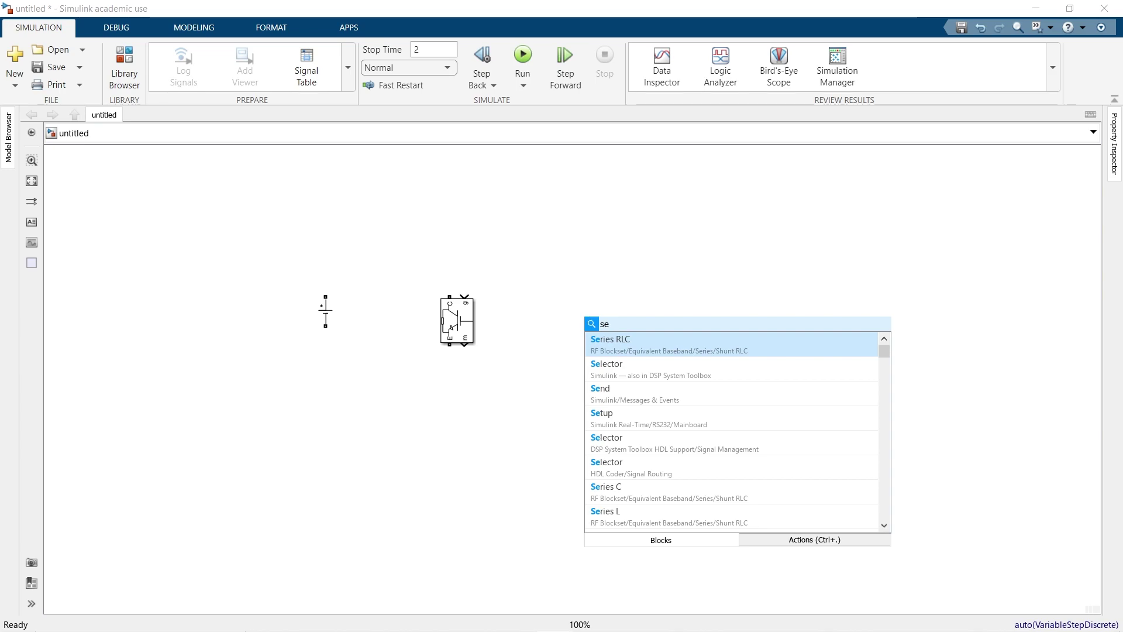
type("ire")
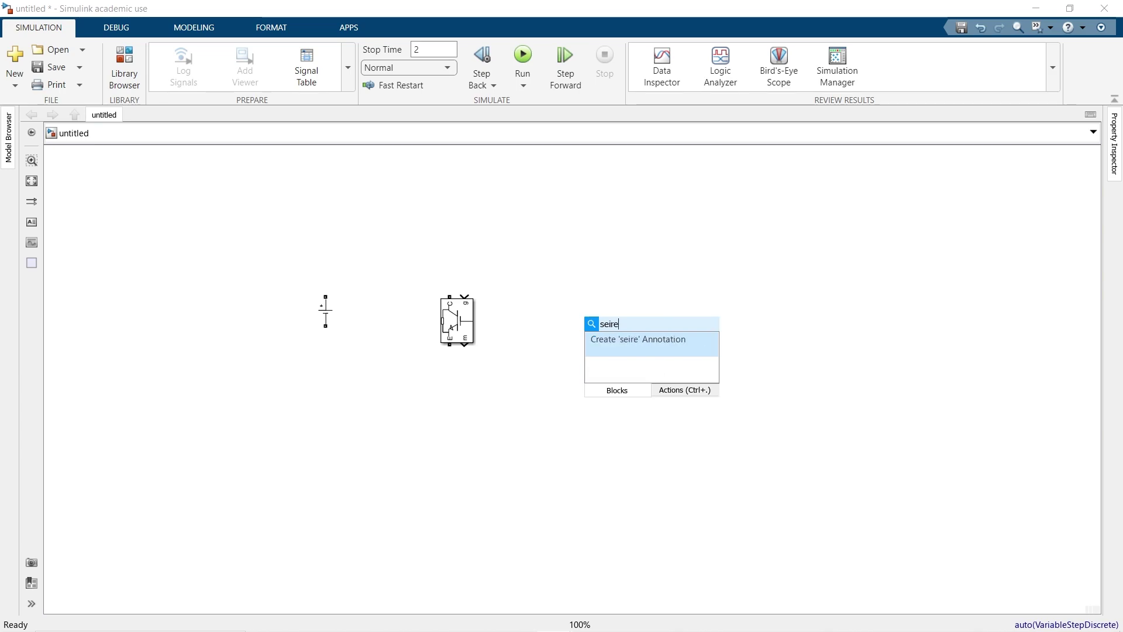
key("BackSpace")
key("BackSpace")
key("BackSpace")
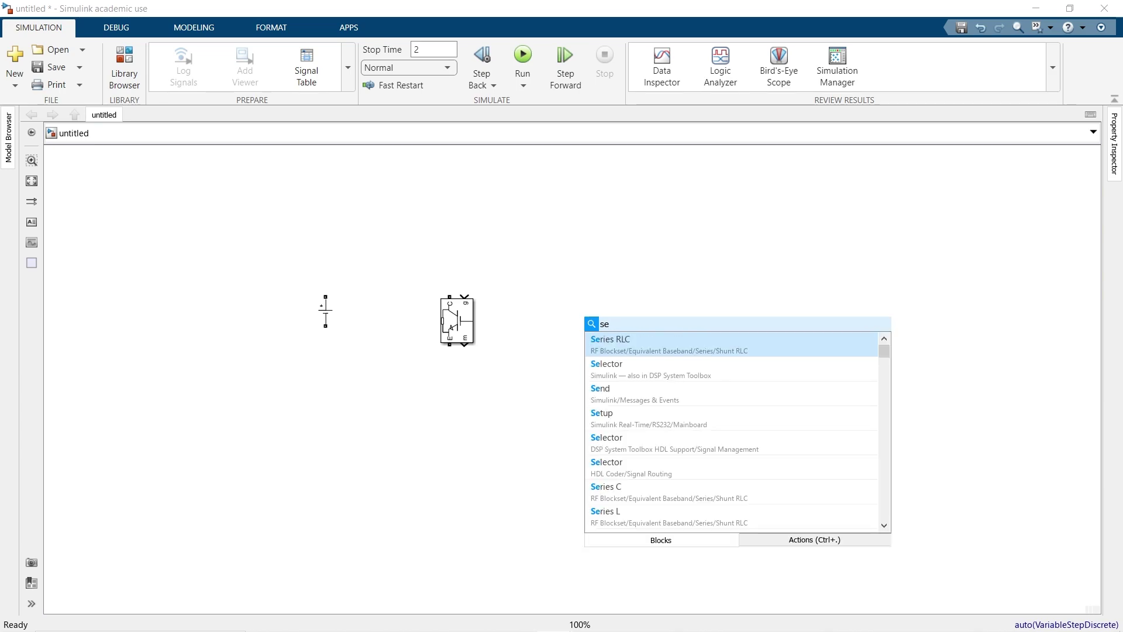
type("rie")
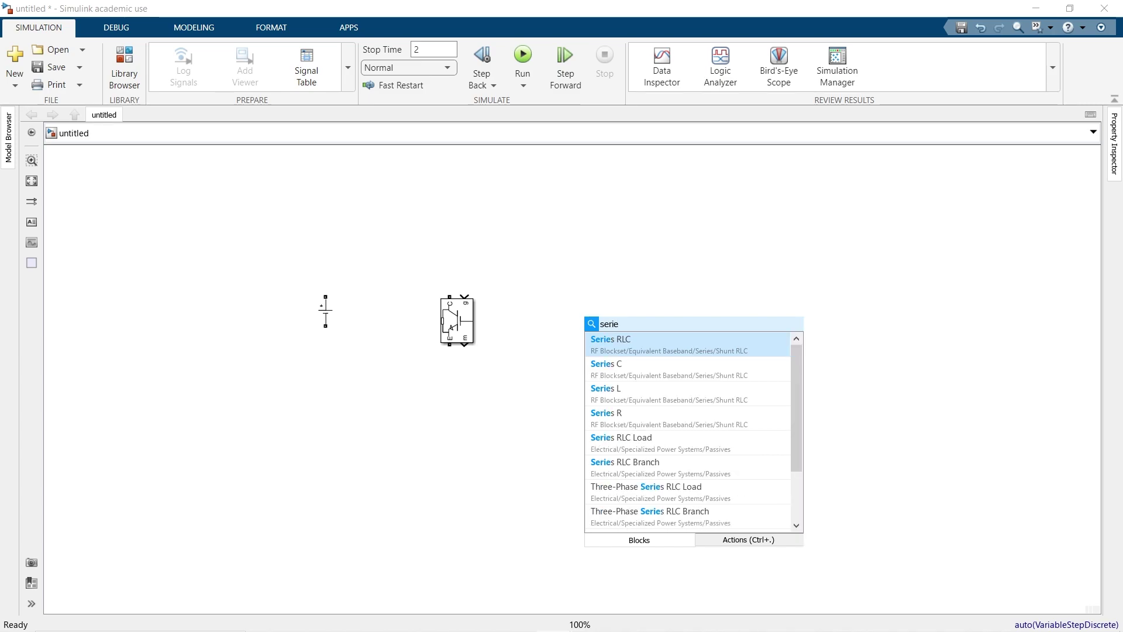
key("Down")
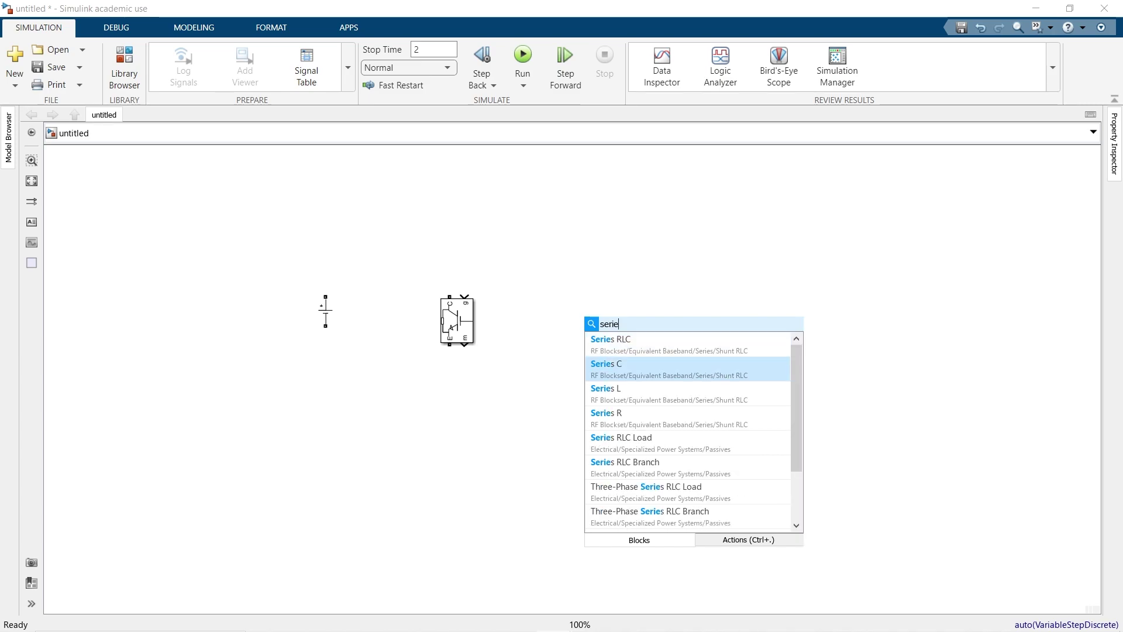
key("Down")
key("Down")
key("Down")
key("Down")
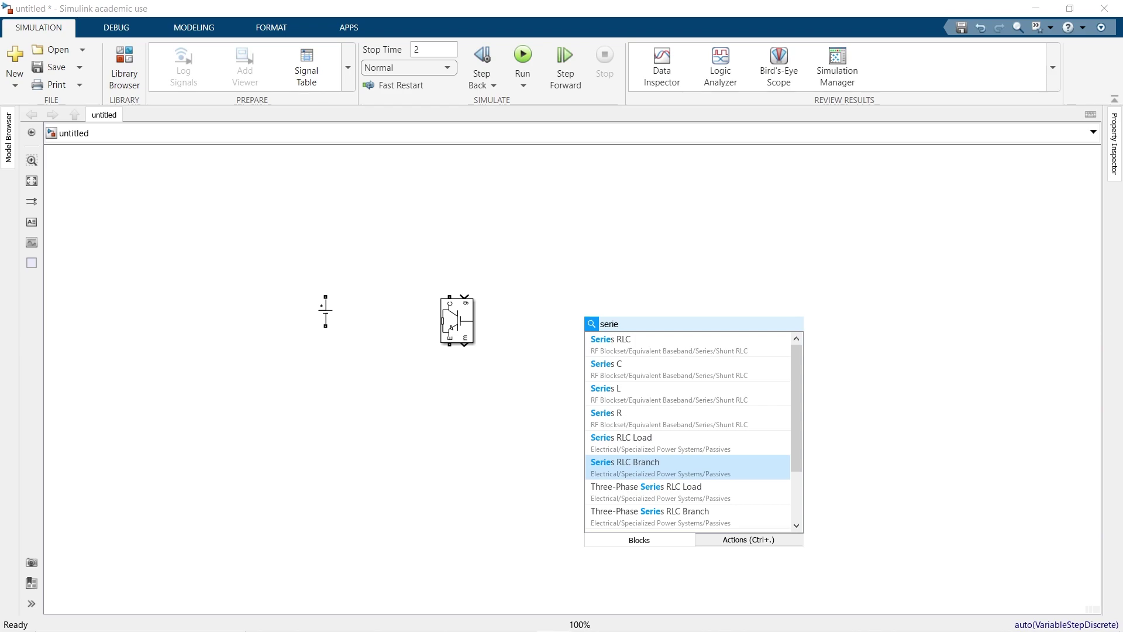
key("Return")
left_click_drag(593, 331, 713, 331)
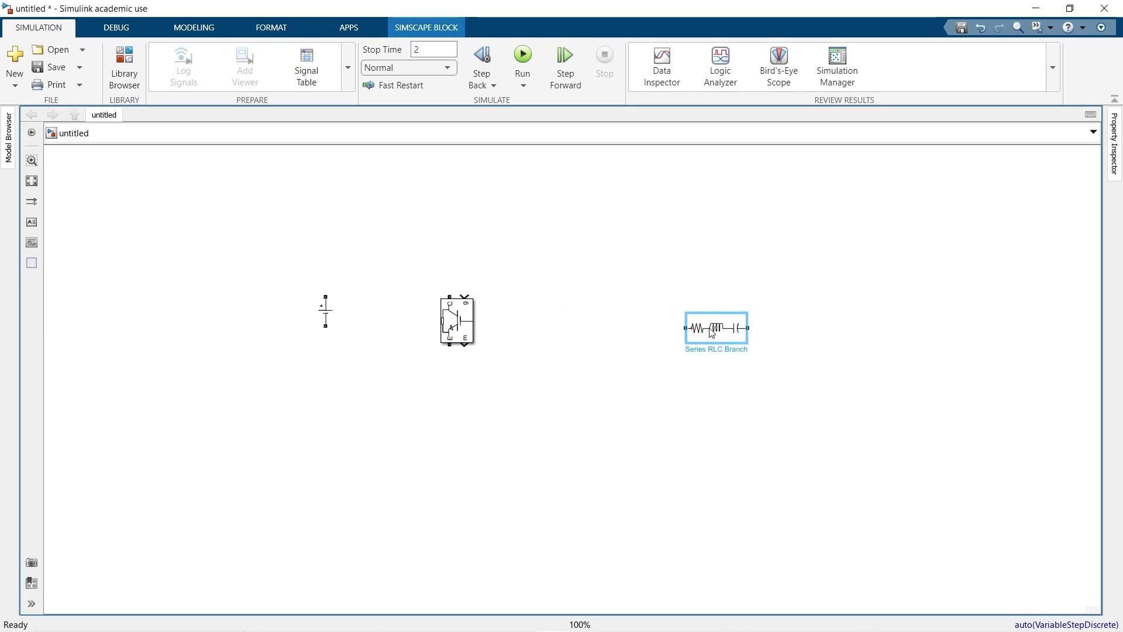
Copy the IGBT into two aligned rows of three IGBTs, moving the RLC branch clear.
left_click(298, 258)
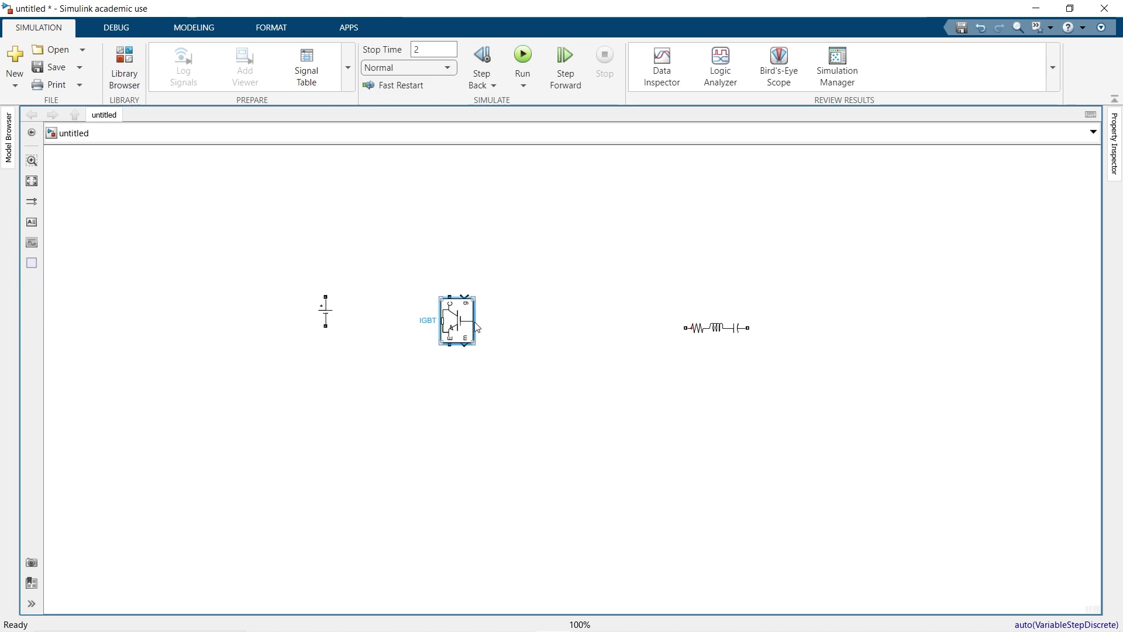
left_click_drag(464, 340, 684, 326)
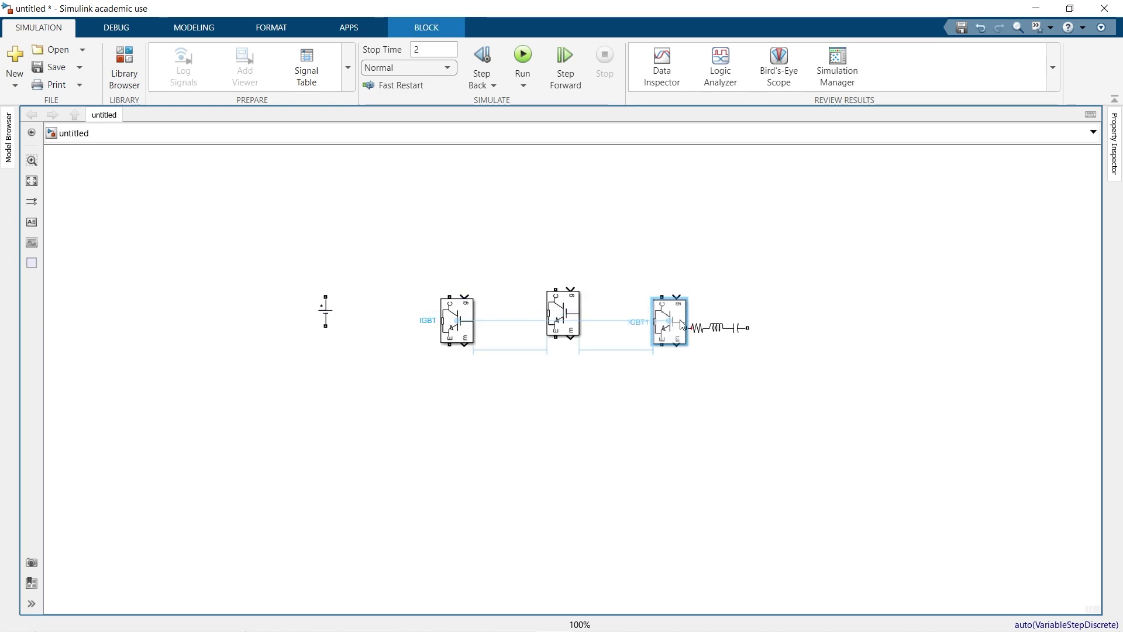
left_click_drag(556, 316, 556, 323)
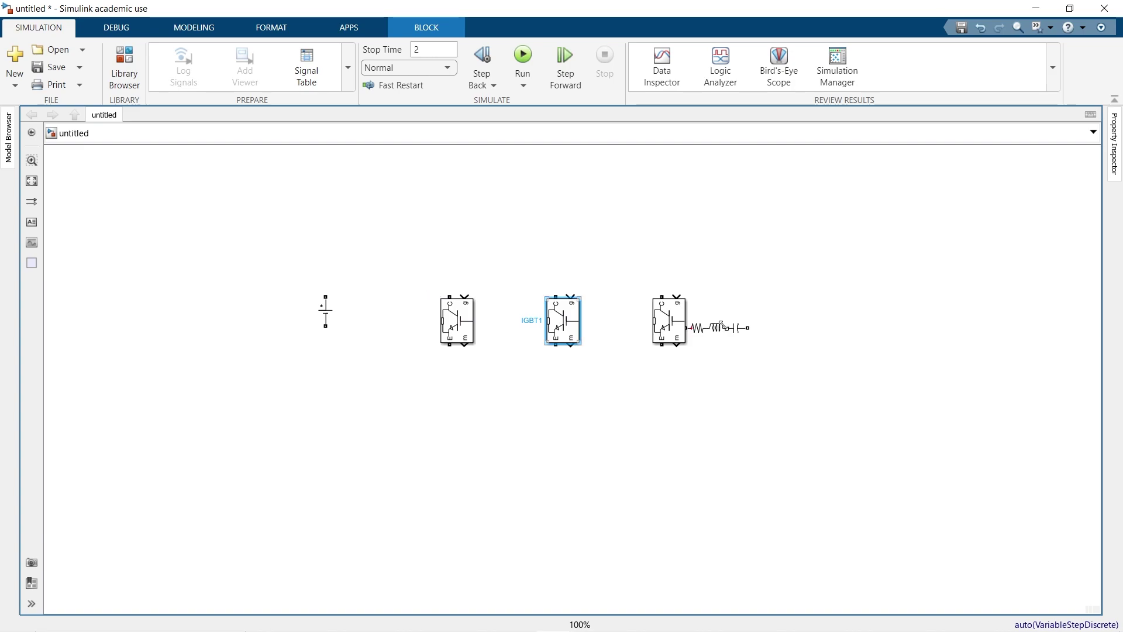
left_click_drag(735, 329, 856, 347)
left_click_drag(426, 280, 699, 377)
left_click_drag(666, 332, 667, 462)
left_click(710, 396)
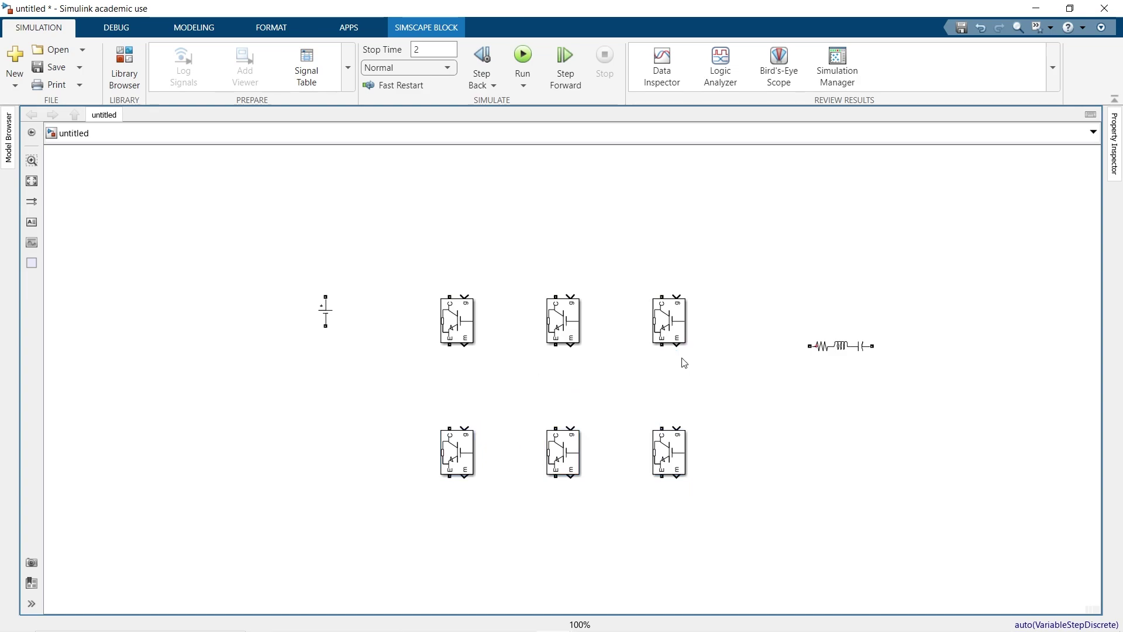
Wire each upper IGBT to the one below and join the top and bottom rails.
left_click_drag(662, 346, 654, 432)
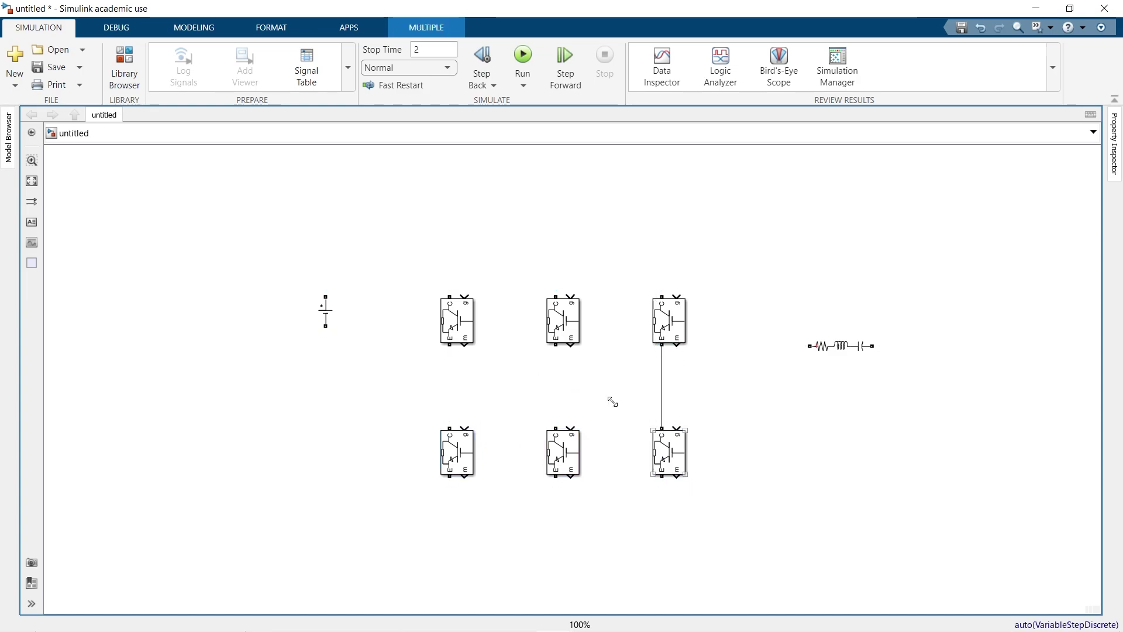
left_click_drag(556, 347, 556, 428)
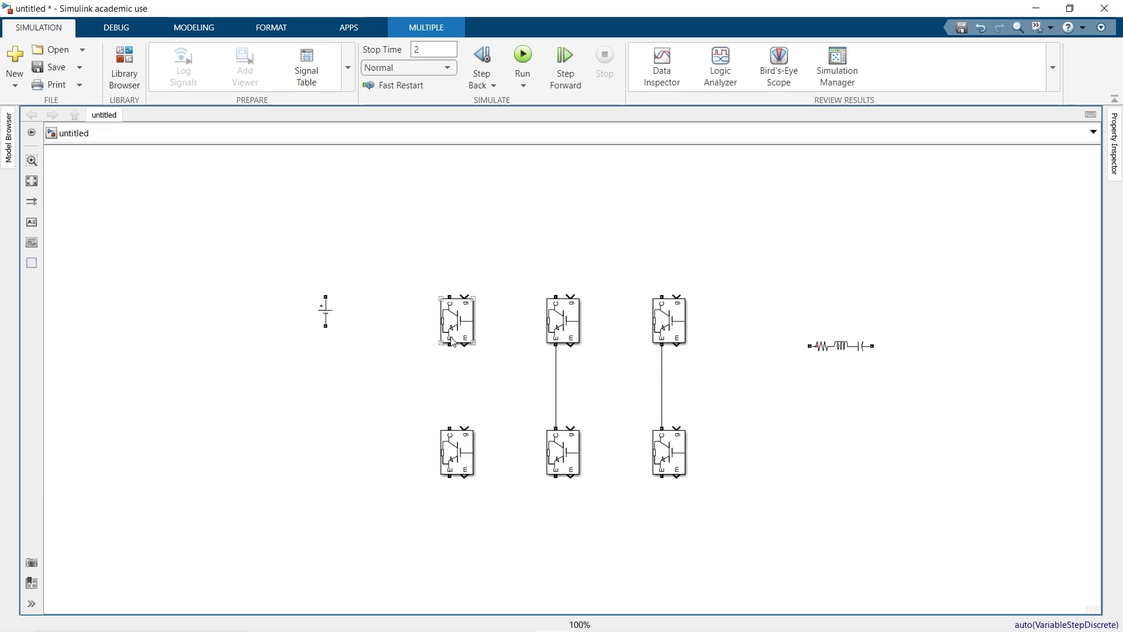
left_click_drag(449, 347, 450, 438)
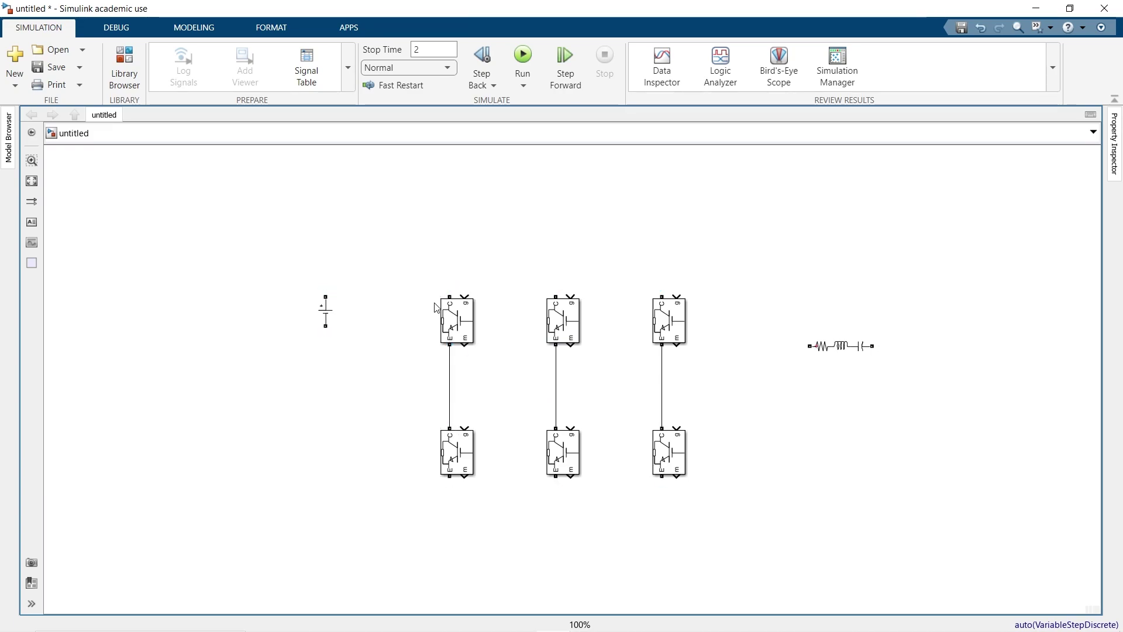
left_click_drag(450, 297, 556, 296)
left_click_drag(662, 296, 539, 287)
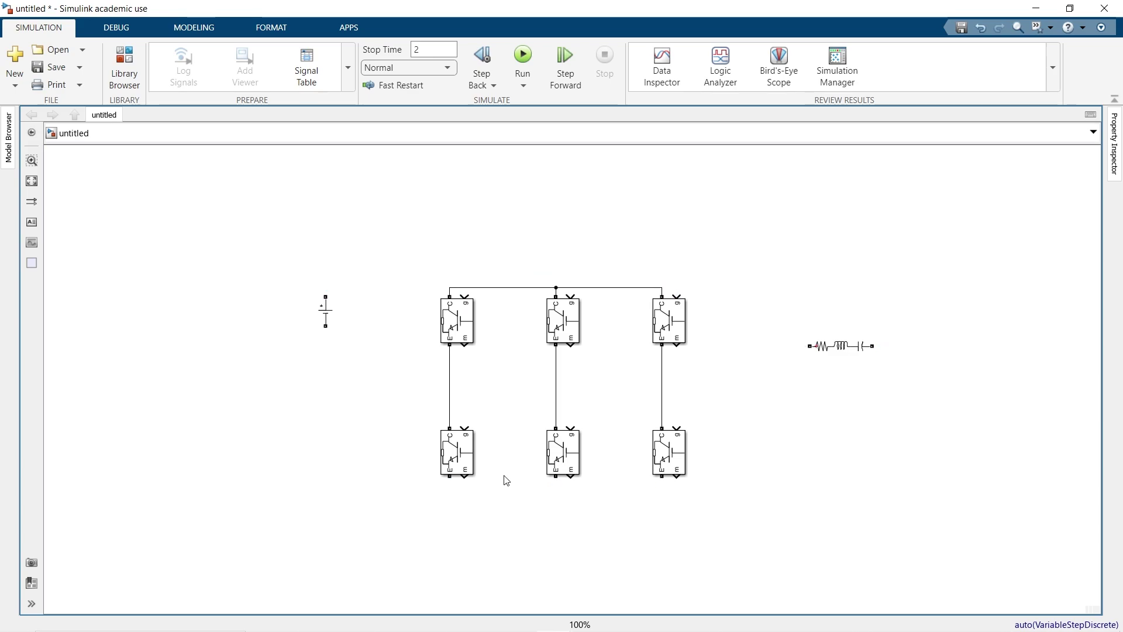
left_click_drag(450, 478, 555, 478)
left_click_drag(662, 478, 535, 483)
Connect the DC source across the top and bottom rails, then move the RLC branch near the bridge.
left_click_drag(328, 313, 486, 289)
left_click(355, 424)
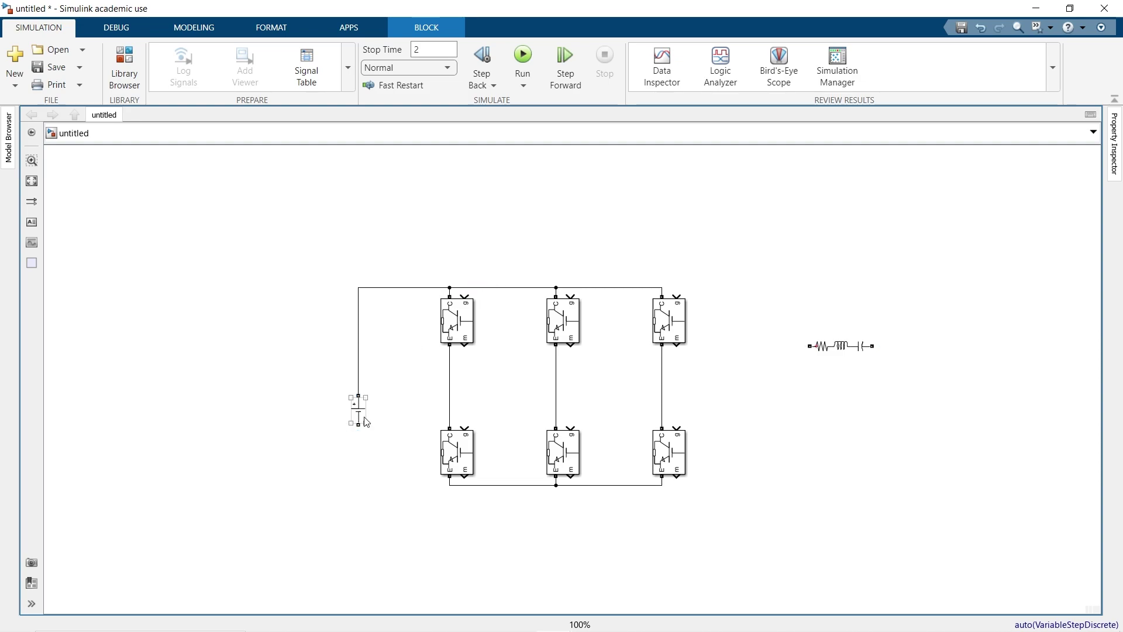
left_click_drag(355, 425, 467, 487)
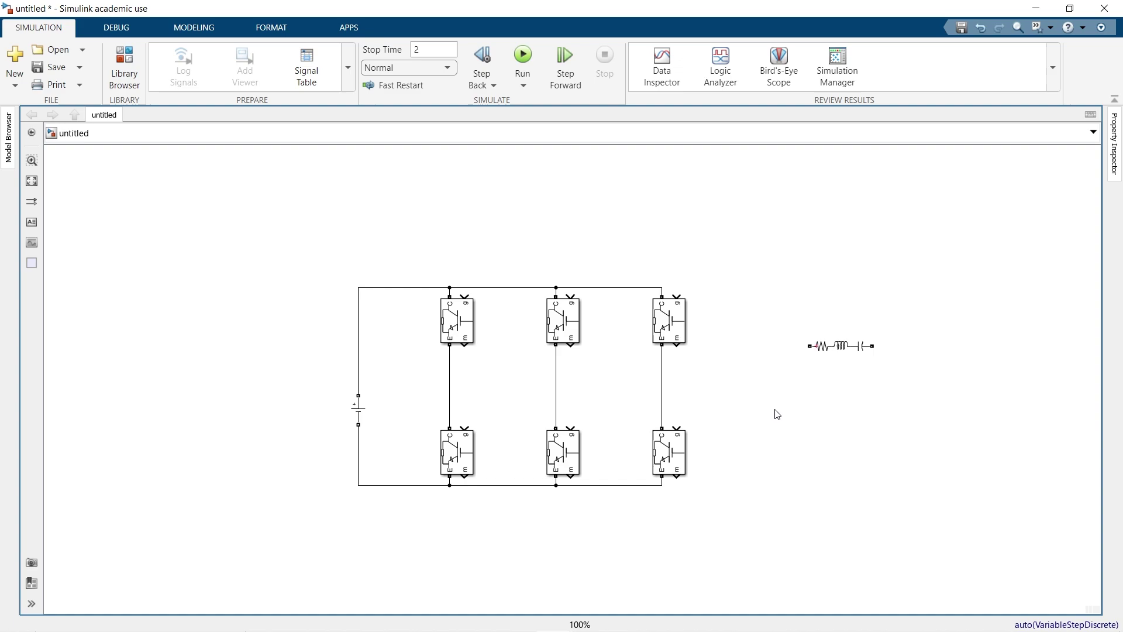
left_click_drag(847, 355, 834, 381)
Set the RLC branch's Branch type to R and its Resistance to 10 Ohms.
double_click(834, 381)
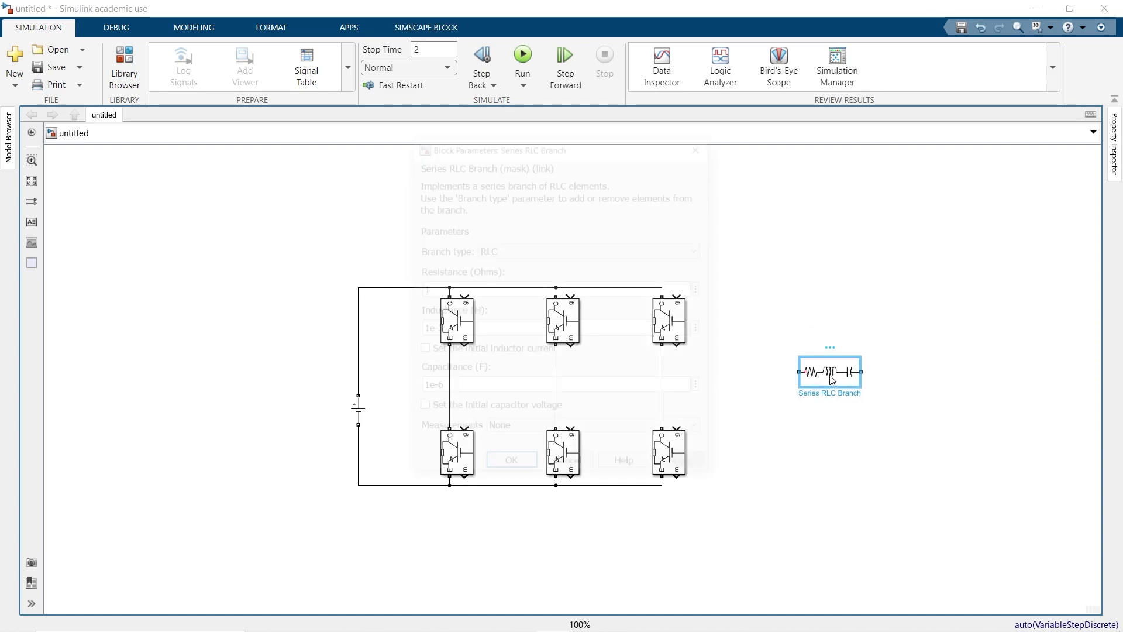
left_click(609, 304)
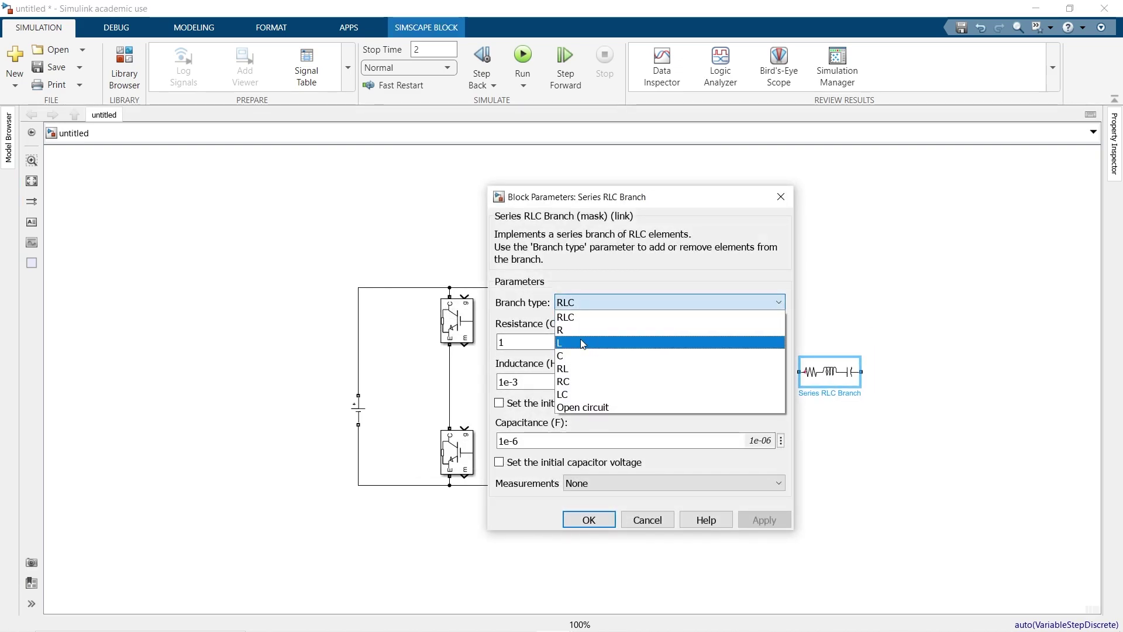
left_click(580, 342)
left_click(626, 302)
left_click(609, 329)
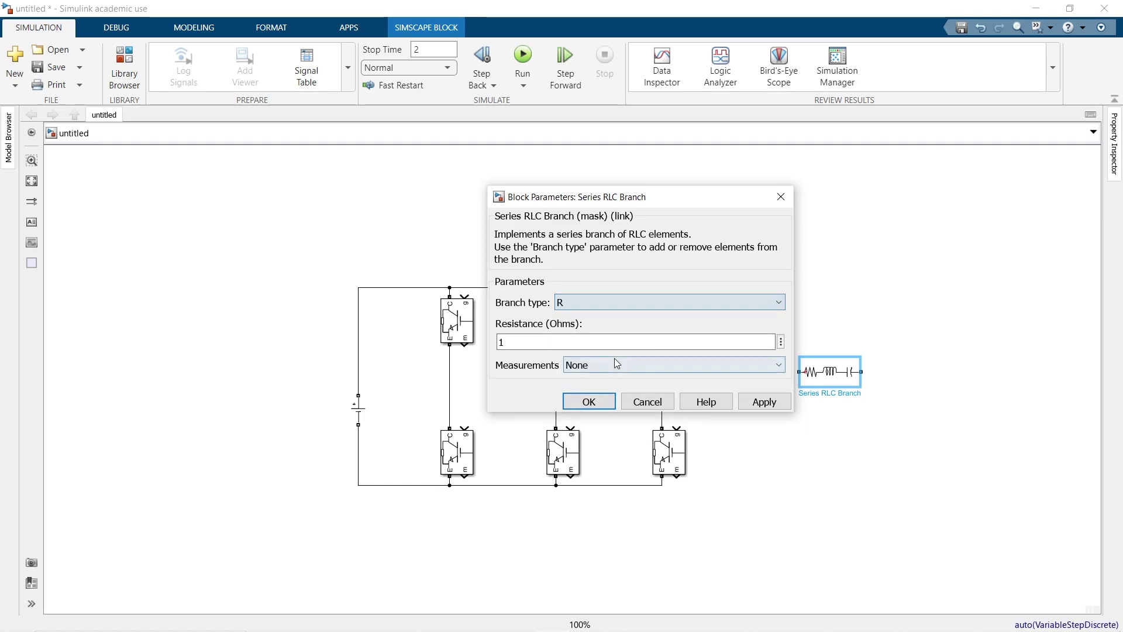
double_click(582, 343)
type("10")
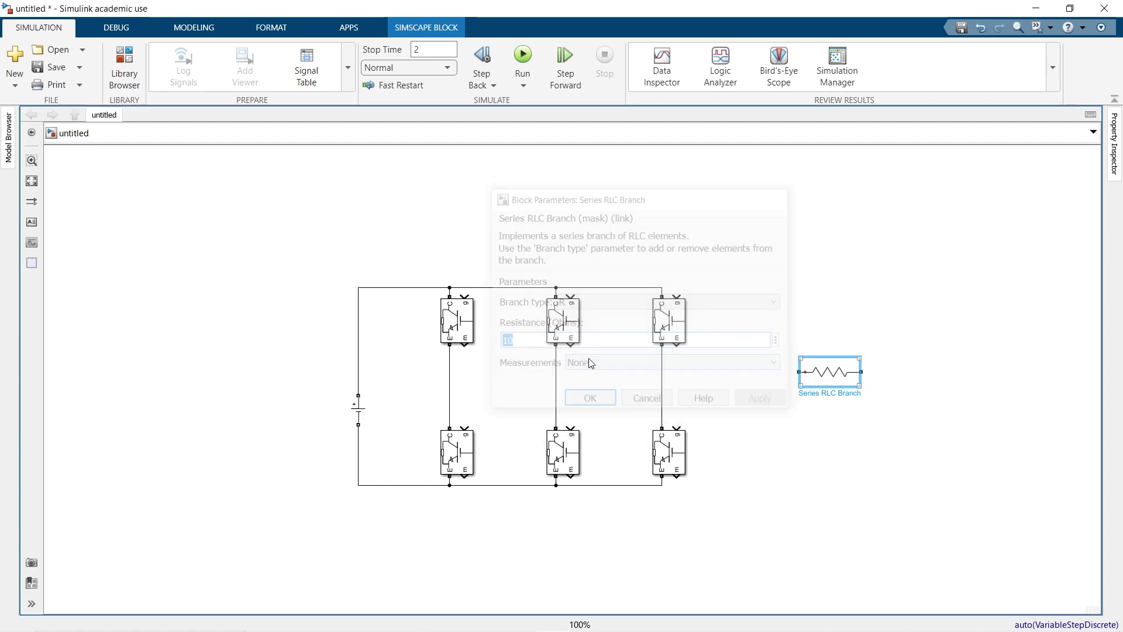
key("Return")
Make three resistor copies and join their right ends at a common star point.
left_click_drag(837, 379, 816, 436)
left_click(862, 411)
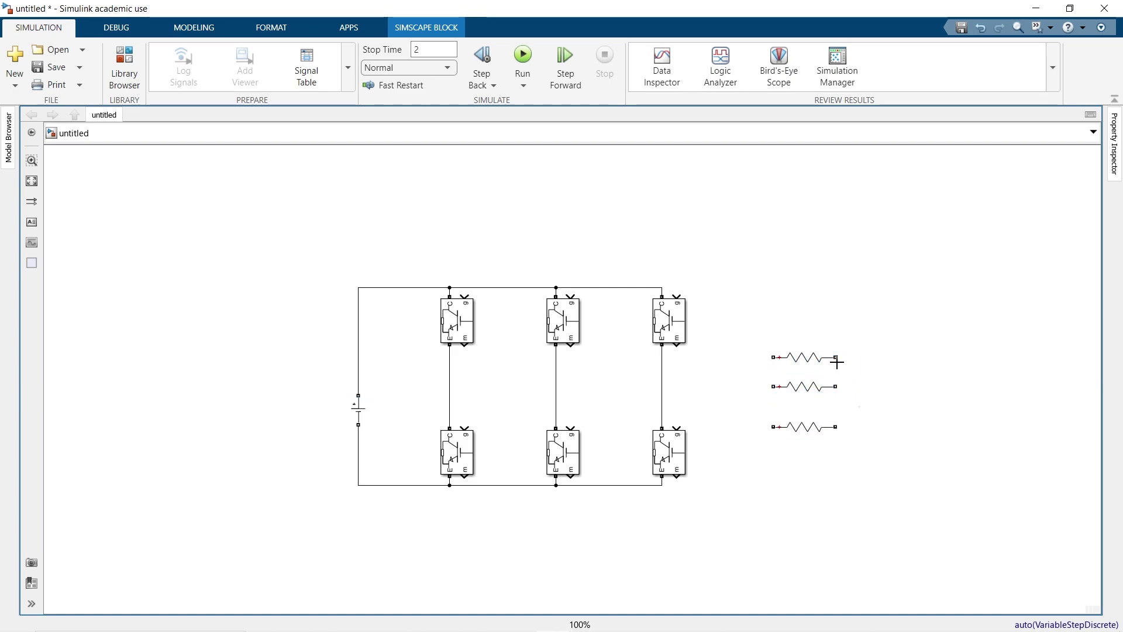
left_click_drag(837, 362, 836, 388)
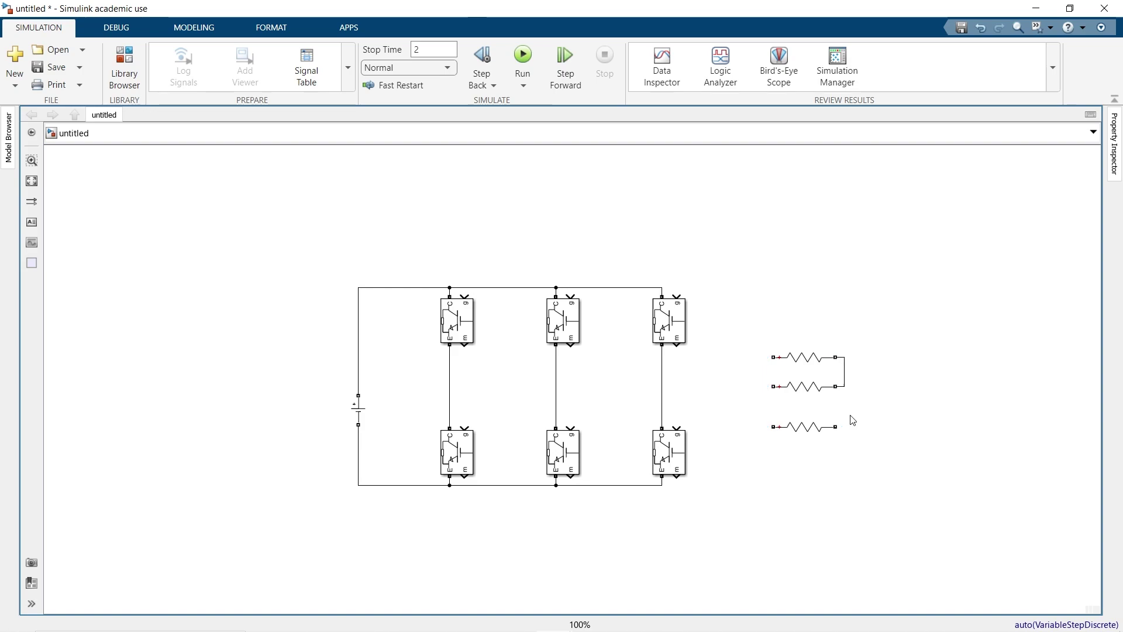
left_click_drag(837, 426, 844, 386)
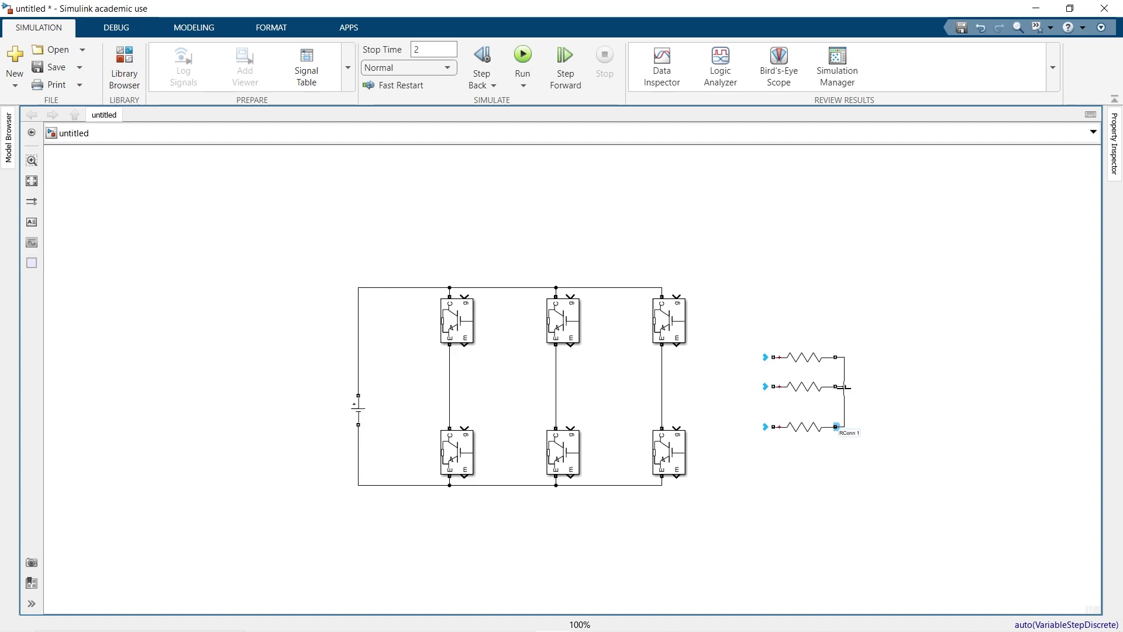
Wire each resistor's left port to the midpoint of its IGBT leg.
left_click_drag(773, 358, 450, 370)
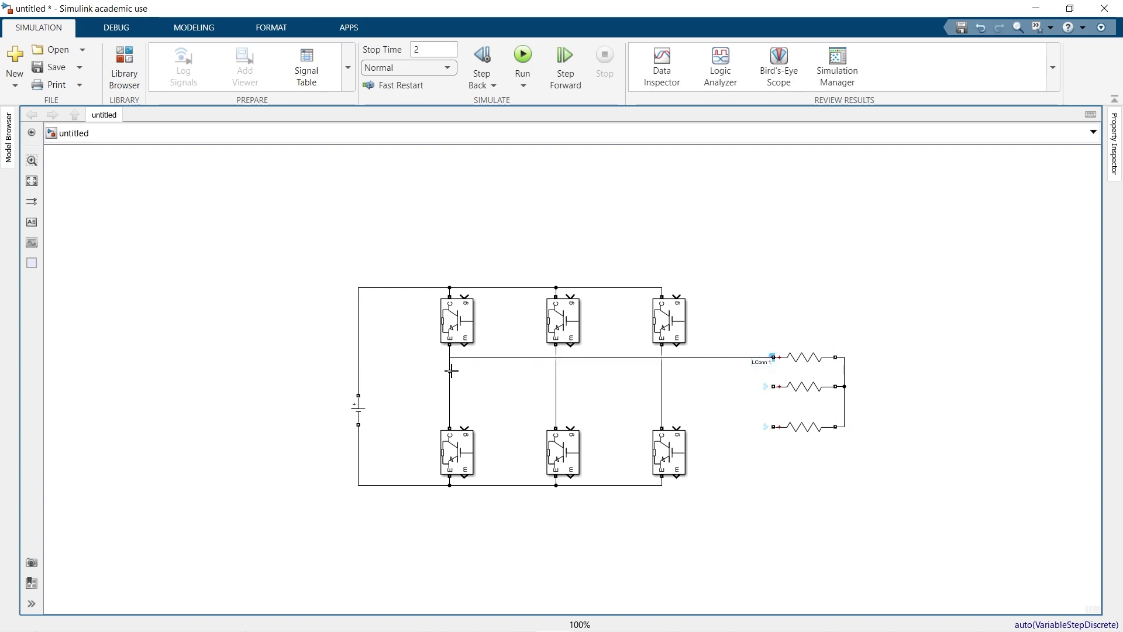
left_click_drag(773, 387, 556, 386)
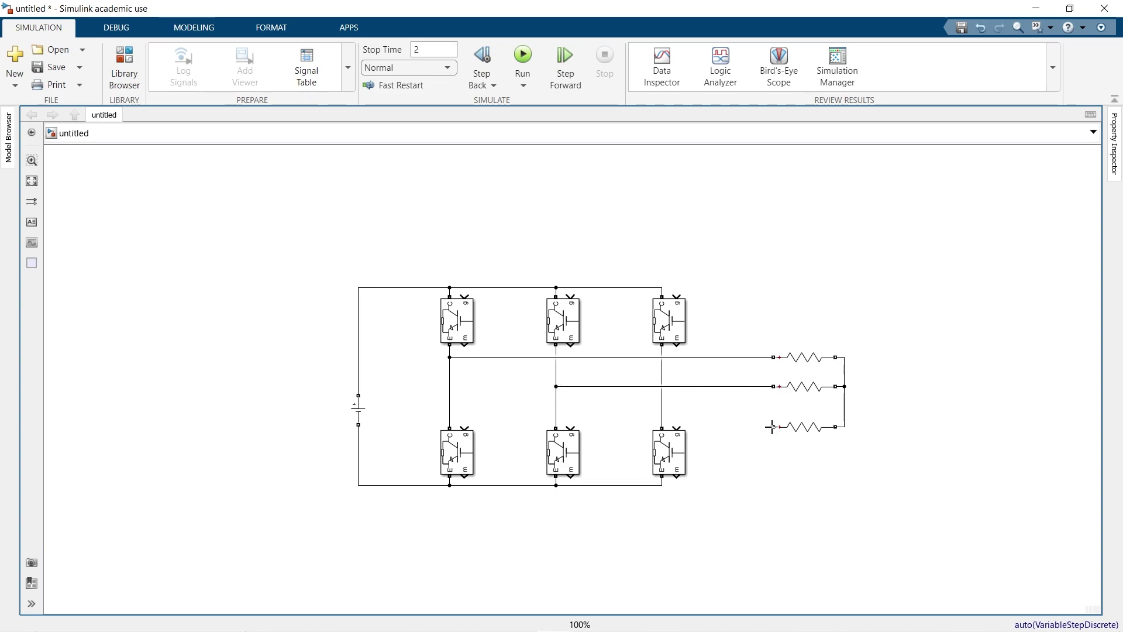
left_click_drag(711, 415, 662, 404)
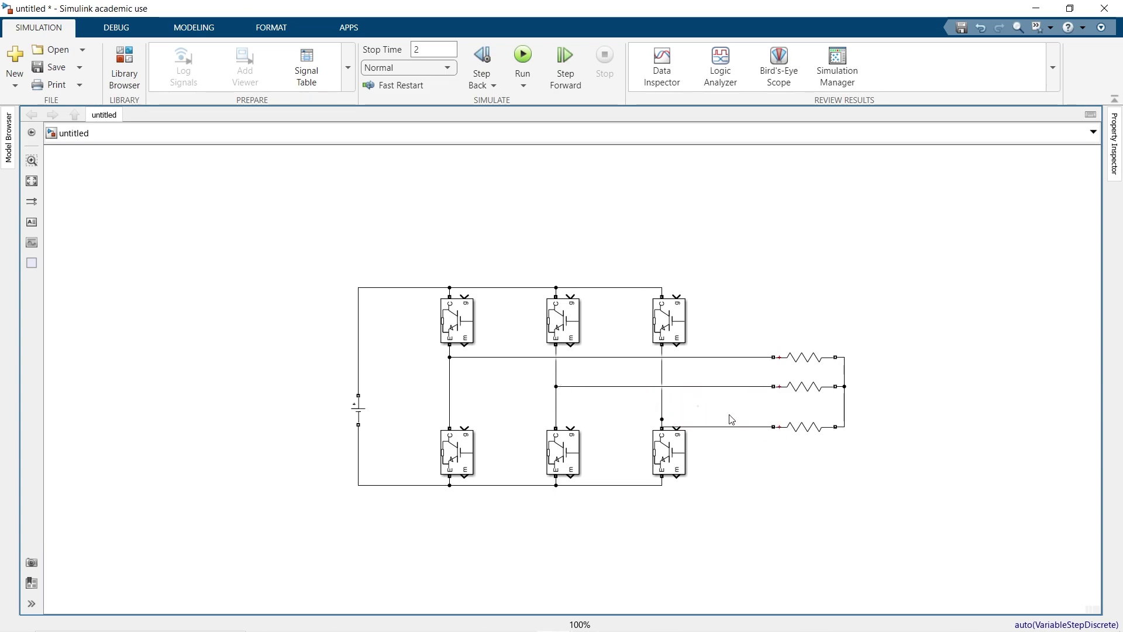
left_click_drag(728, 429, 728, 403)
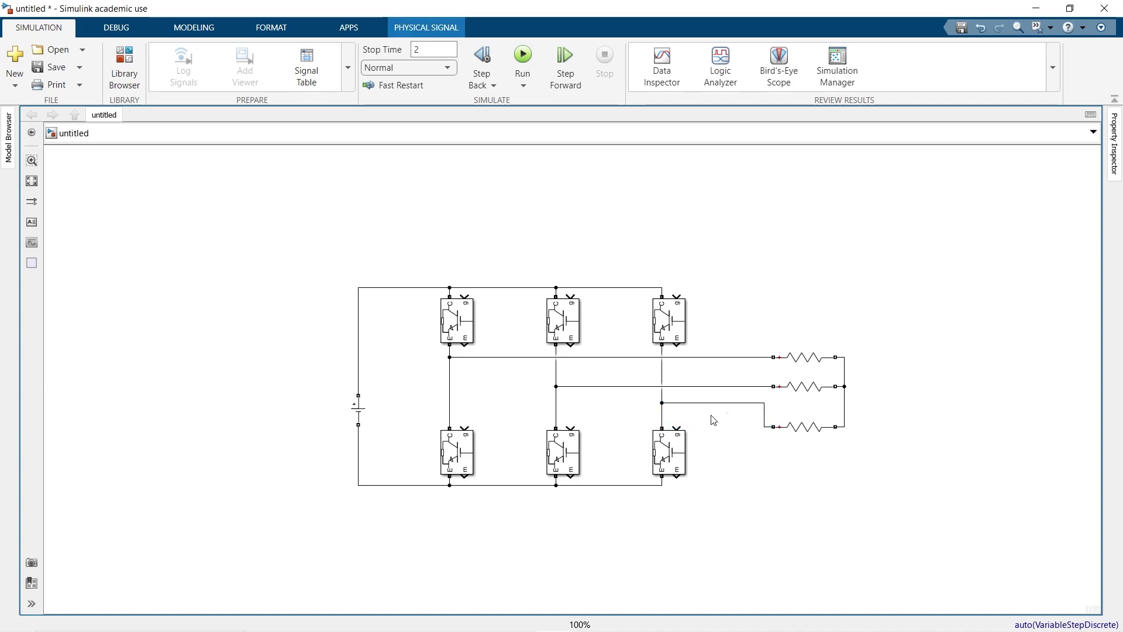
Insert a Sine Wave block up-left of the circuit.
double_click(203, 306)
type("sine")
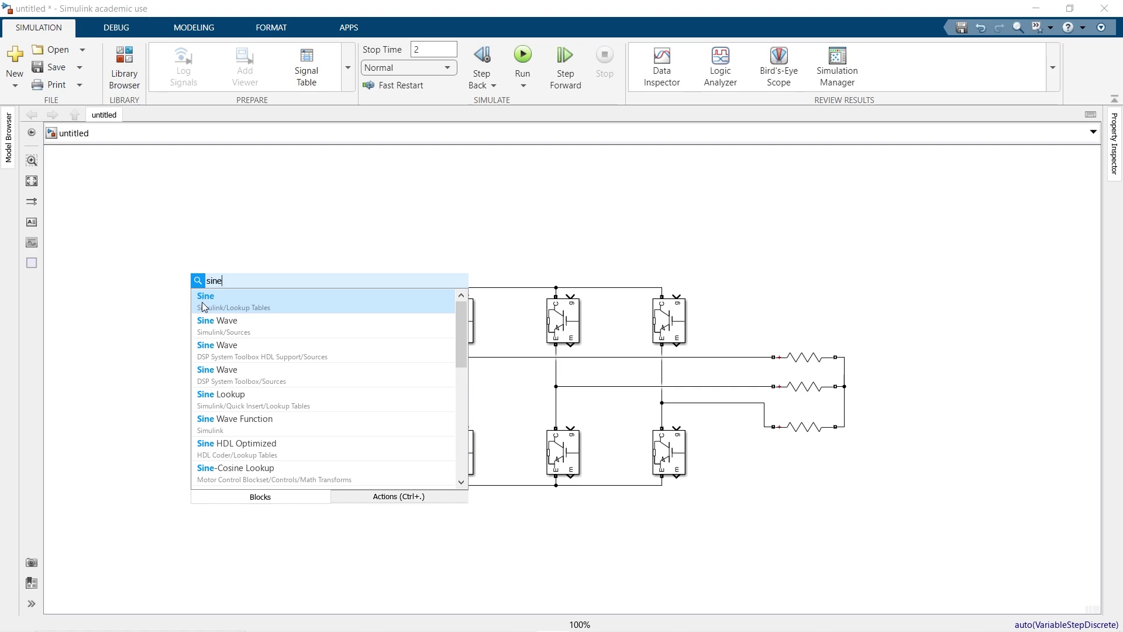
key("Down")
key("Return")
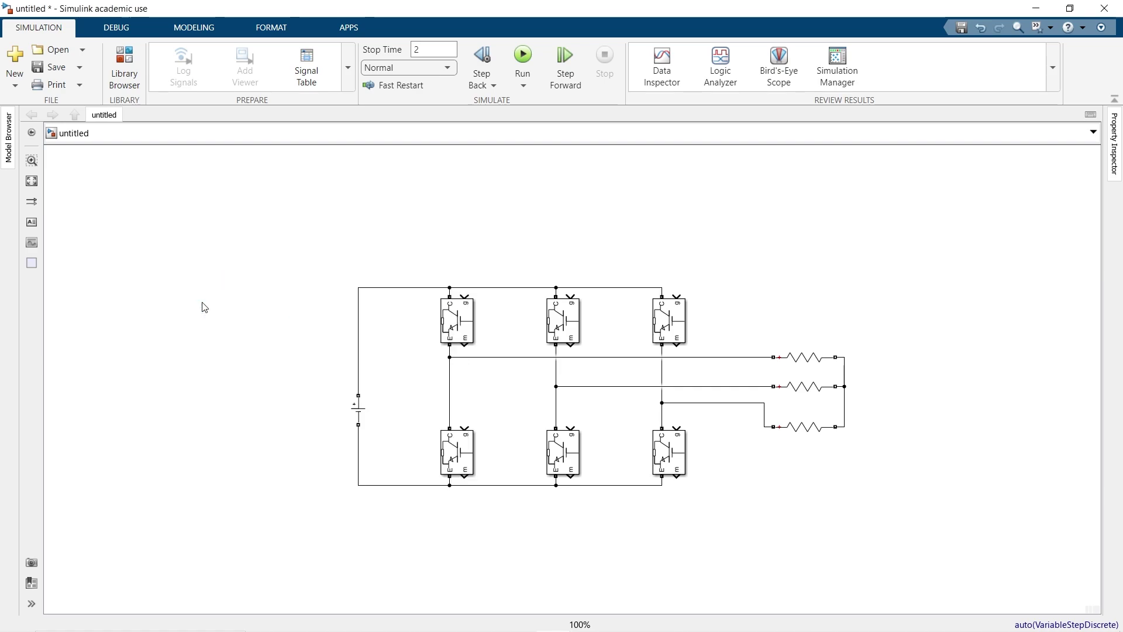
left_click_drag(203, 304, 193, 267)
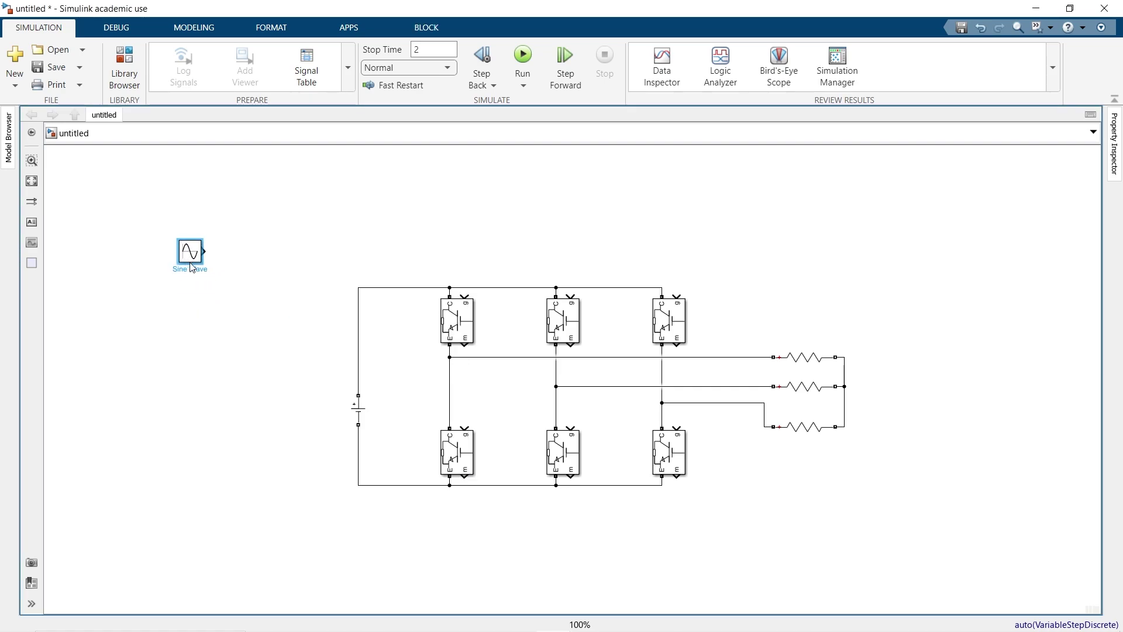
Add a Repeating Sequence block and stack it below the Sine Wave at the left edge.
left_click(219, 309)
type("re")
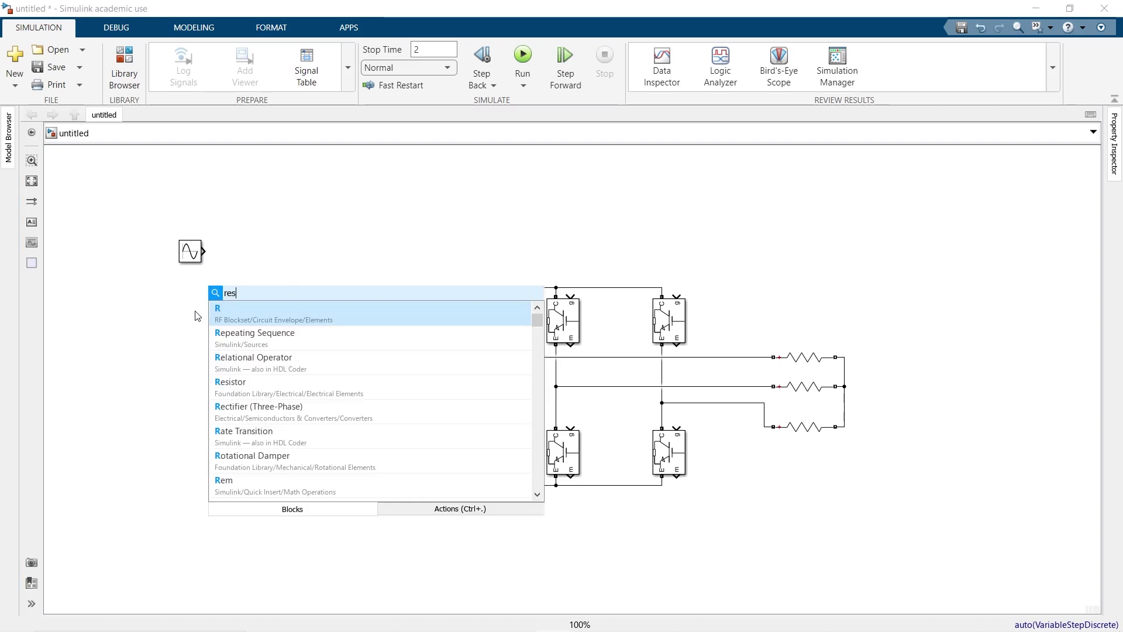
type("s")
type("q")
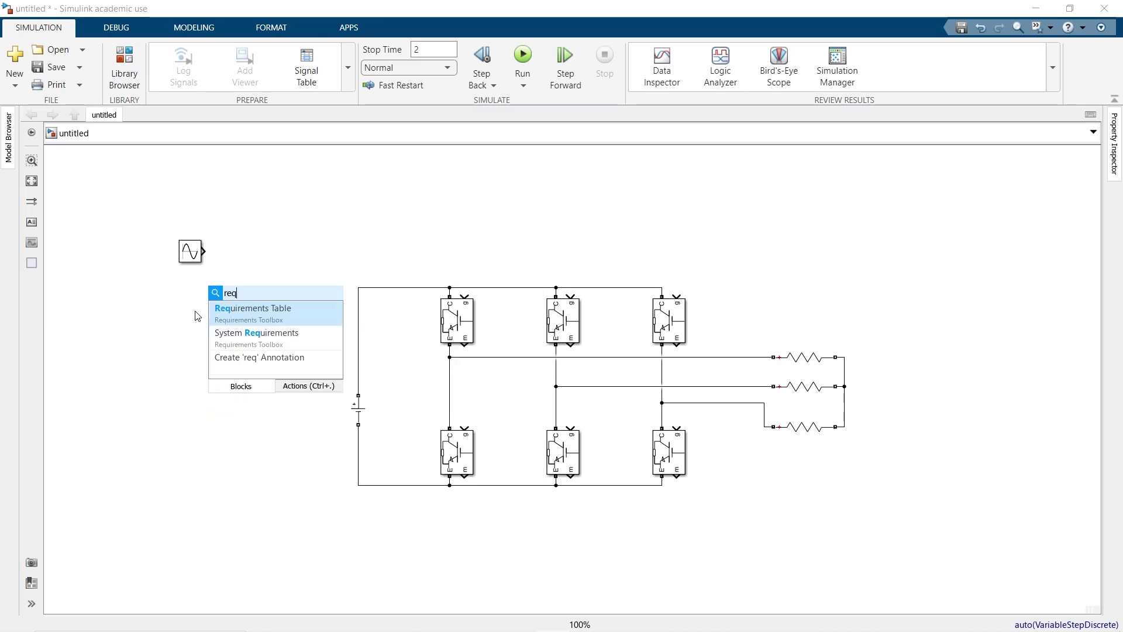
key("BackSpace")
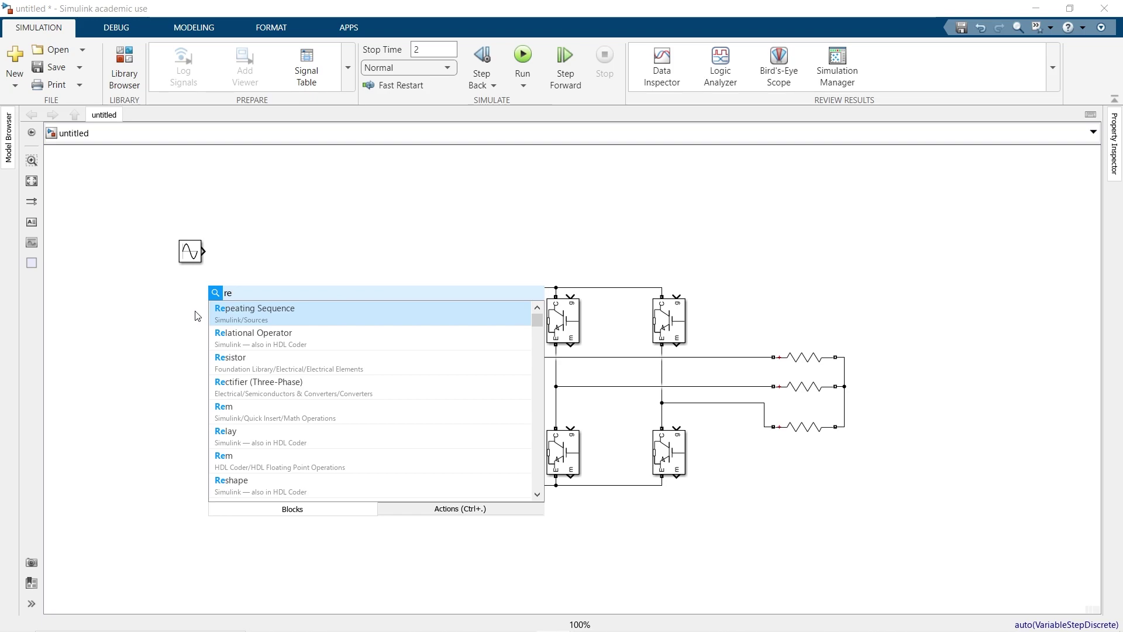
left_click(202, 343)
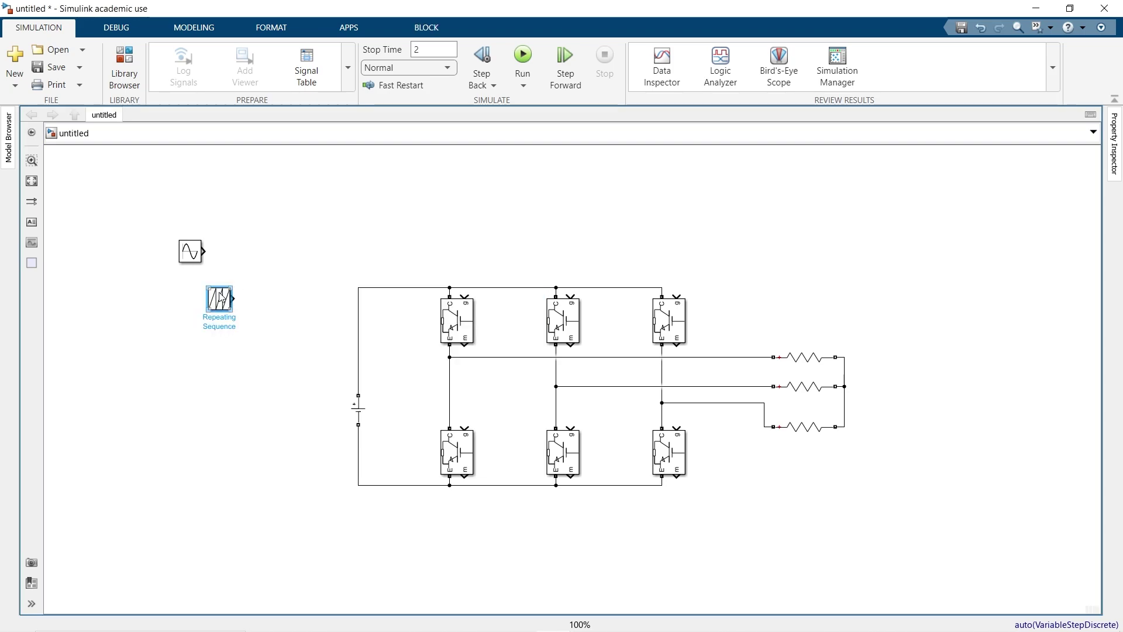
left_click_drag(220, 298, 172, 299)
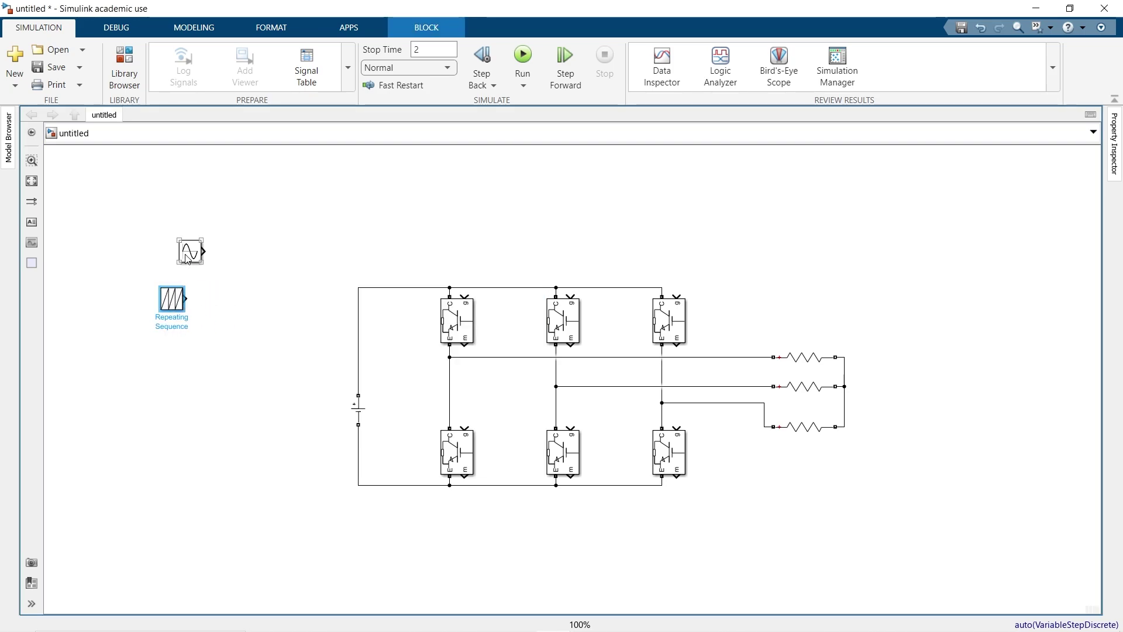
left_click_drag(187, 258, 168, 258)
left_click_drag(172, 299, 117, 299)
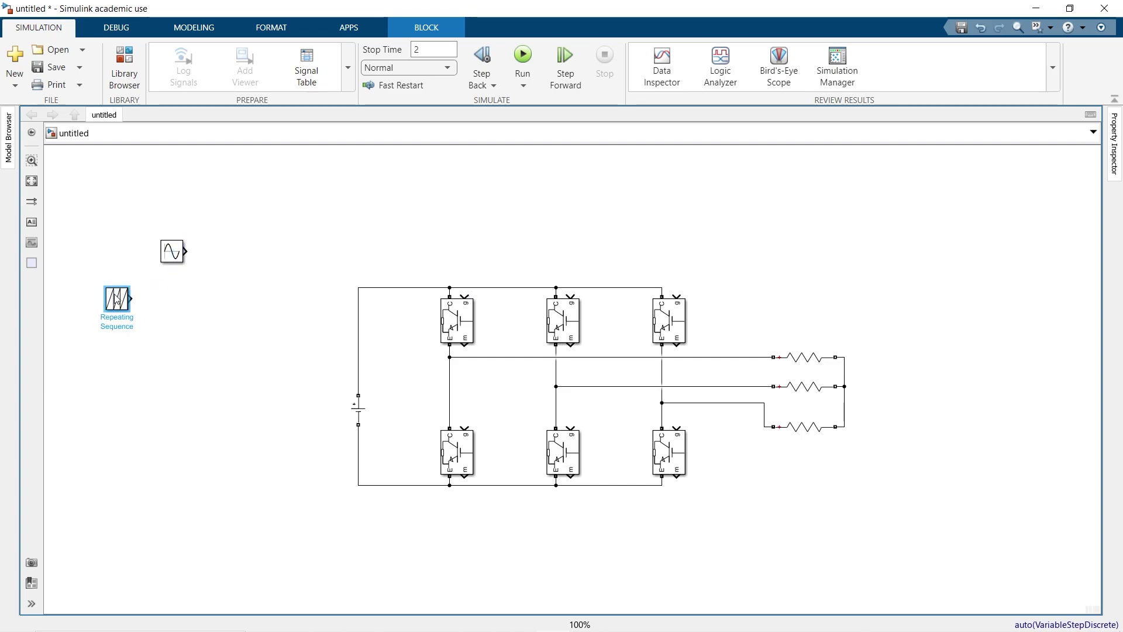
left_click_drag(165, 259, 111, 259)
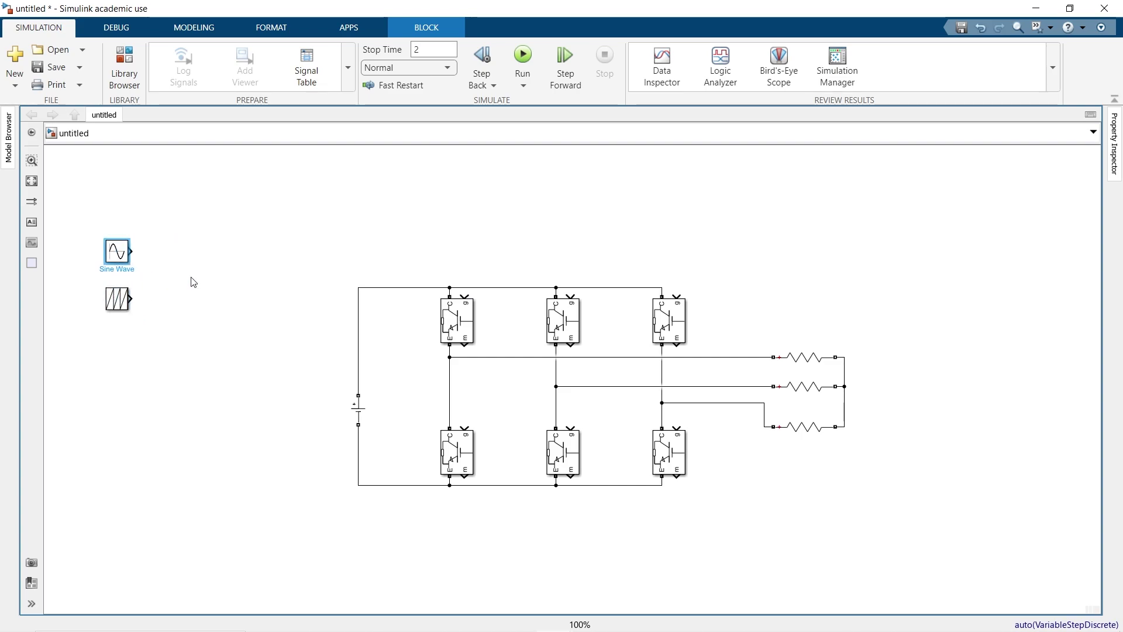
Insert a Relational Operator beside the sources and set it to greater than.
double_click(193, 281)
type("re")
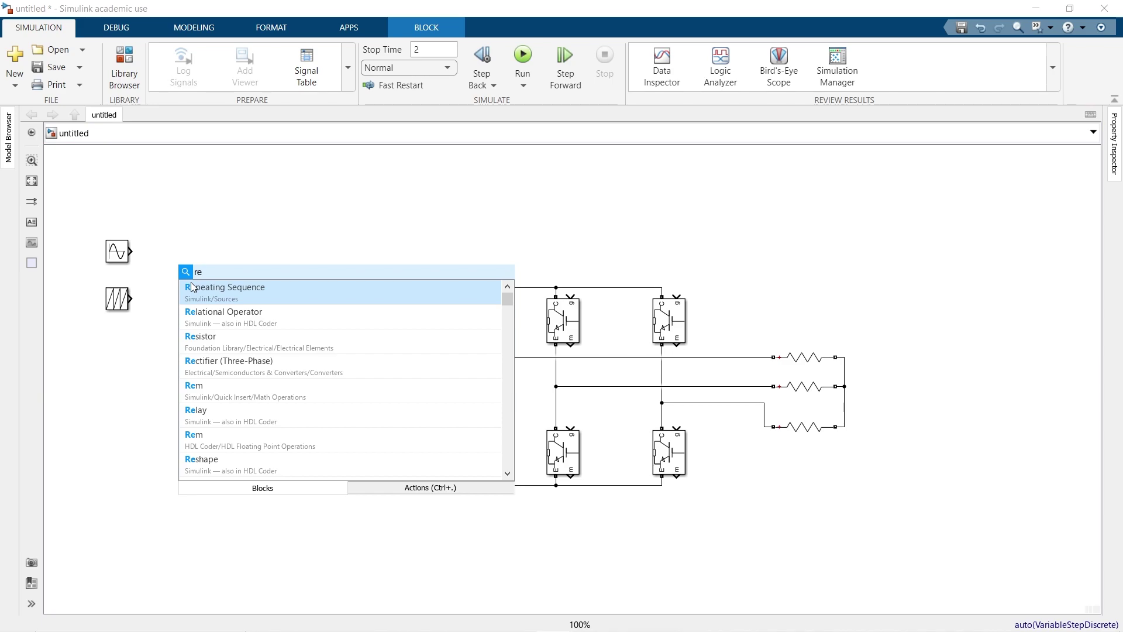
key("Down")
key("Return")
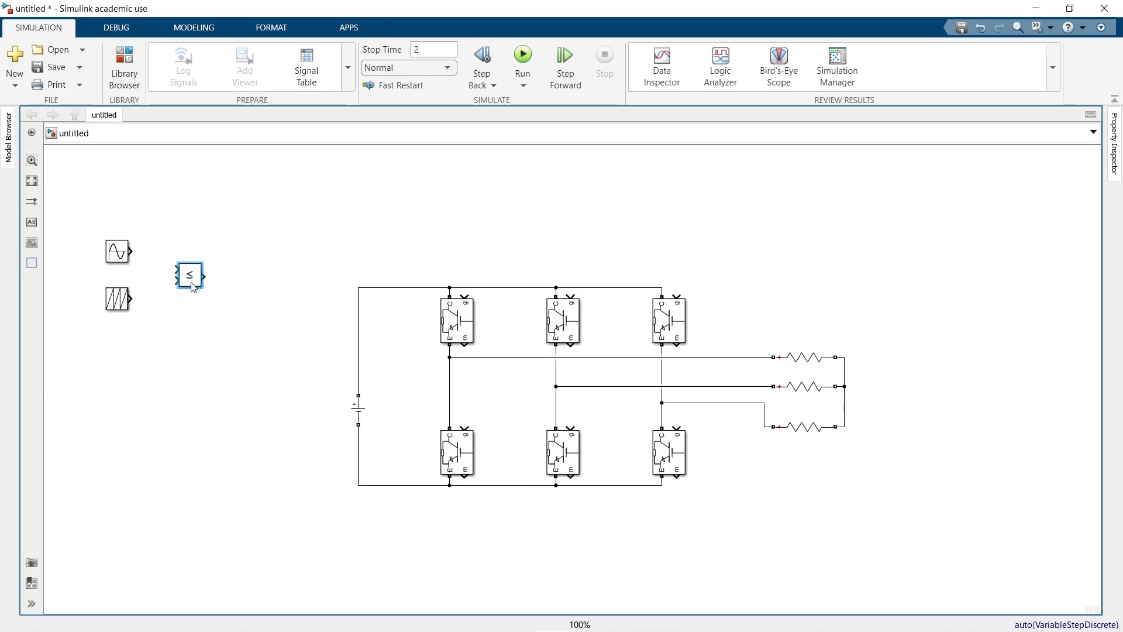
left_click_drag(188, 271, 167, 267)
left_click(166, 268)
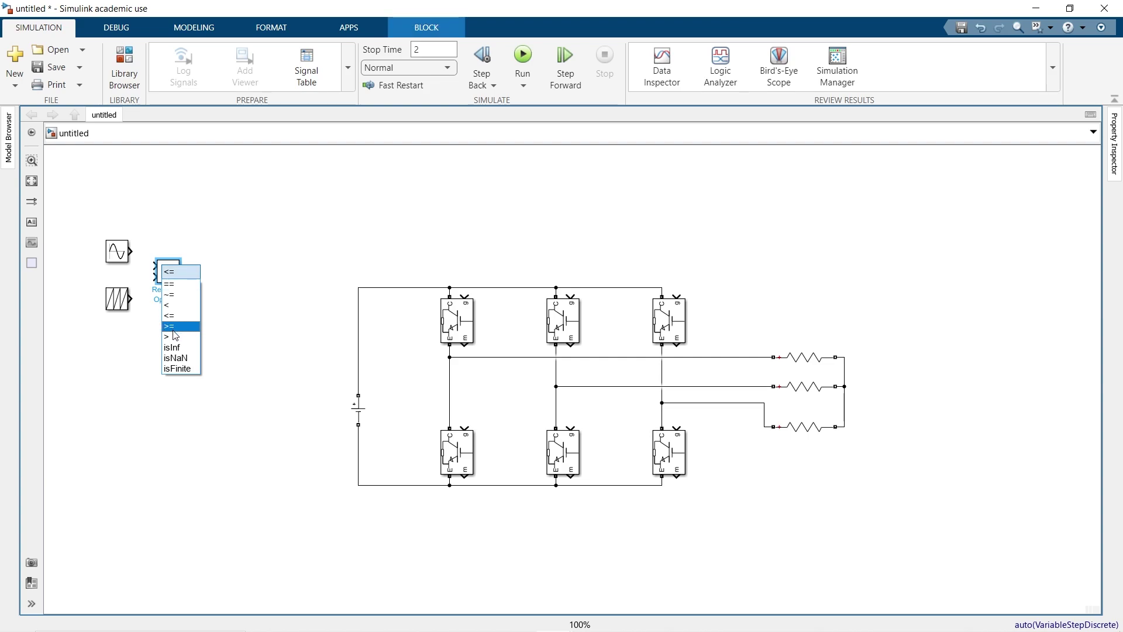
left_click(175, 336)
left_click_drag(167, 267, 179, 280)
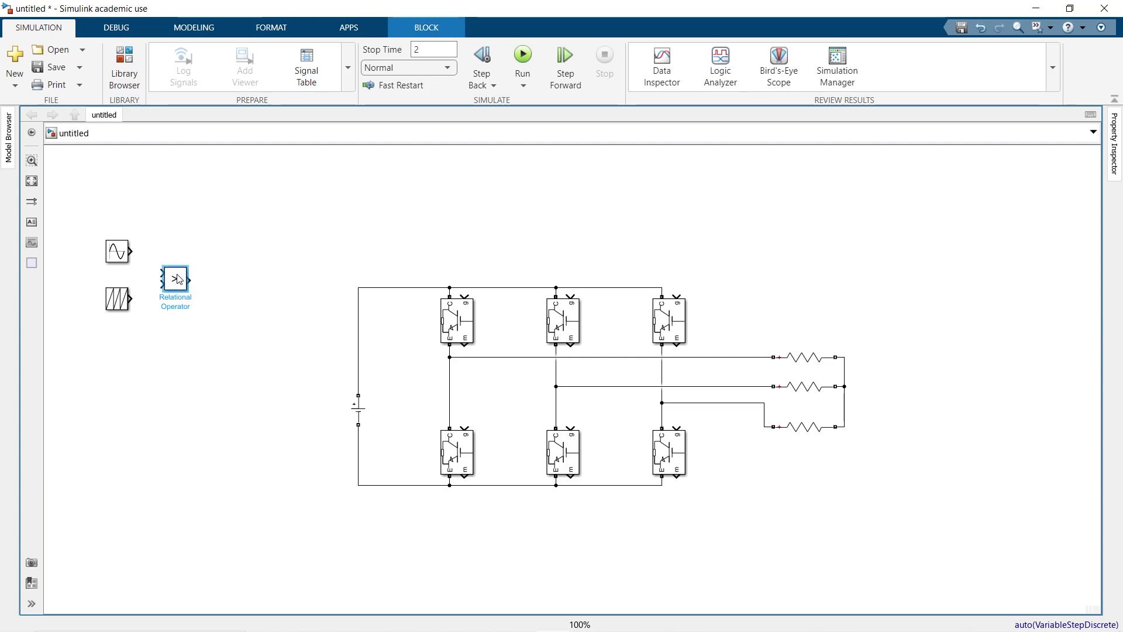
Delete a Log block that was inserted by mistake.
double_click(293, 270)
type("re")
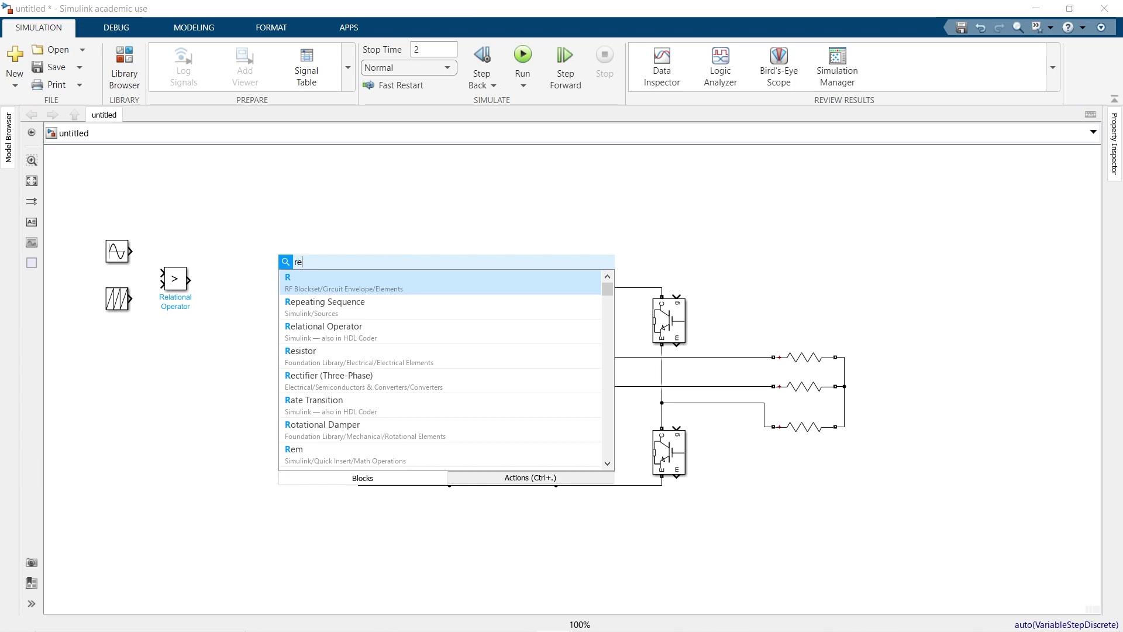
key("BackSpace")
type("log")
key("Down")
key("Down")
key("Return")
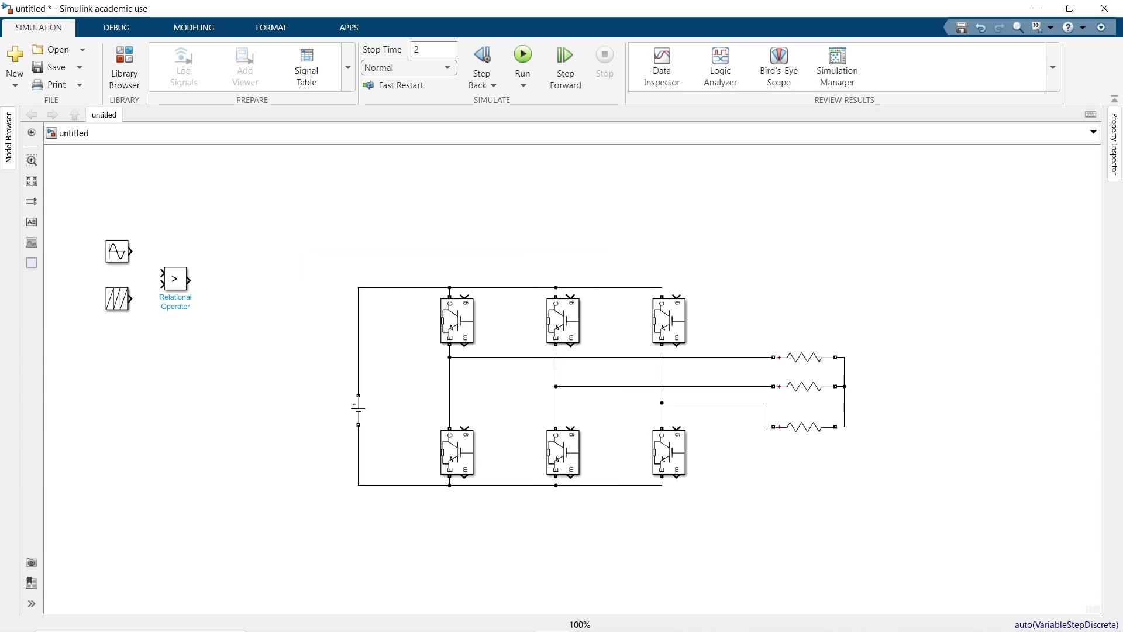
left_click(290, 275)
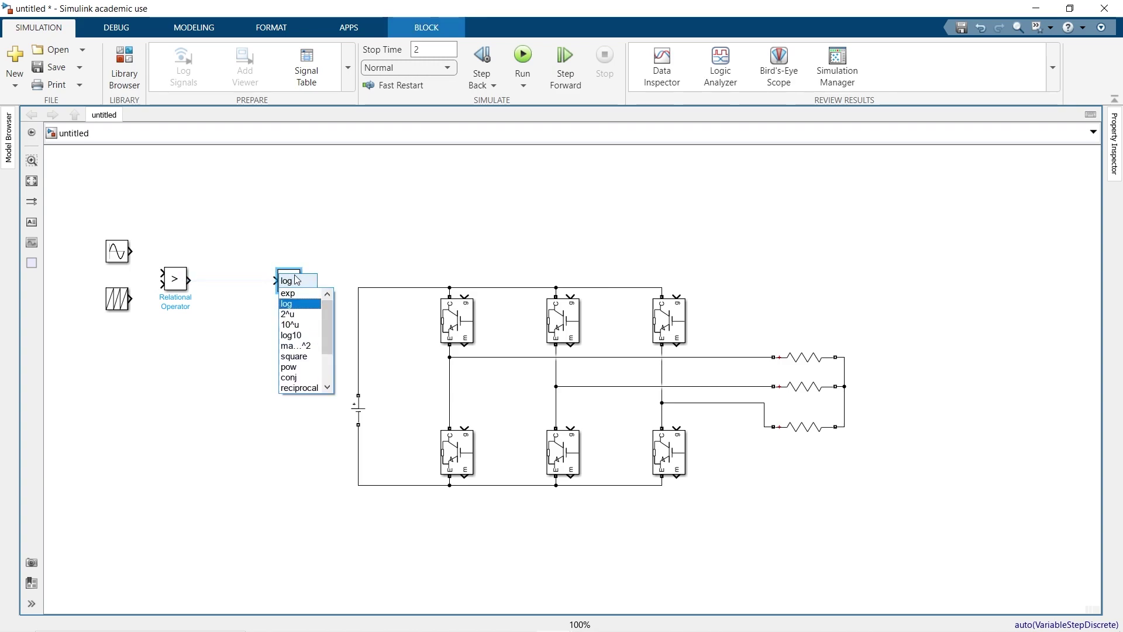
left_click(261, 281)
left_click_drag(269, 252, 321, 327)
key("Delete")
Insert a Logical Operator next to the comparator and set it to NOT.
double_click(297, 312)
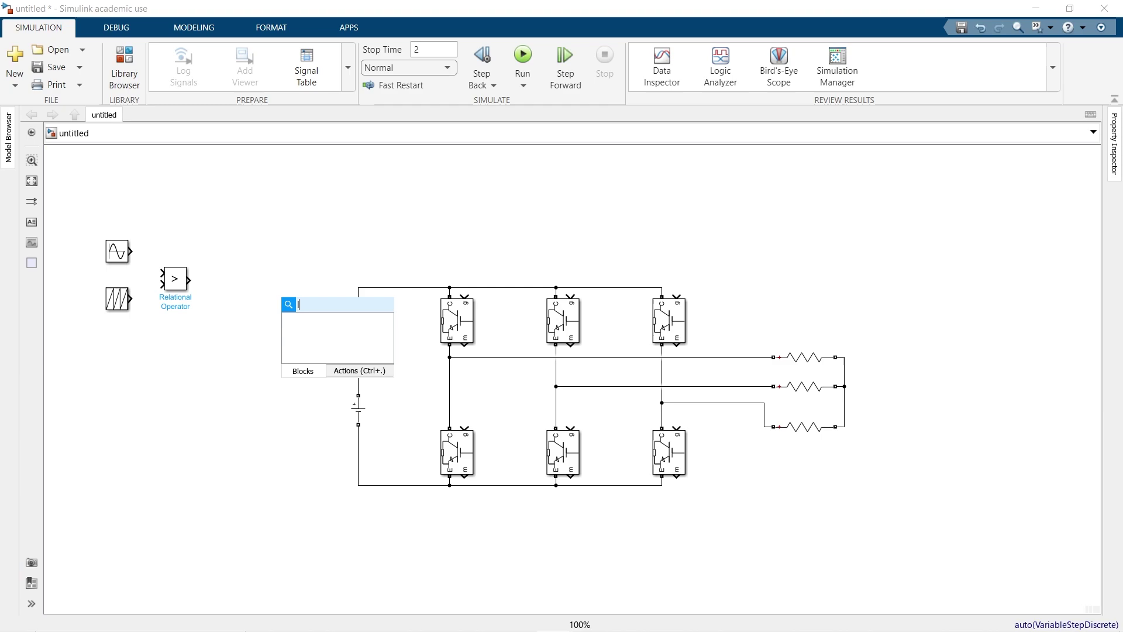
type("log")
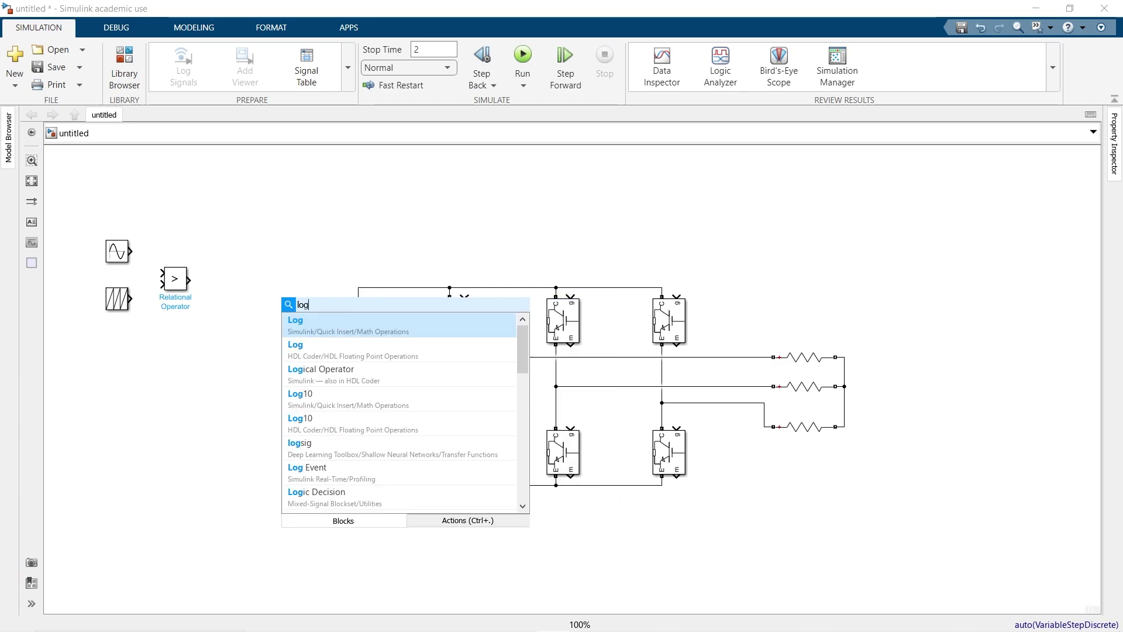
key("Down")
key("Down")
key("Return")
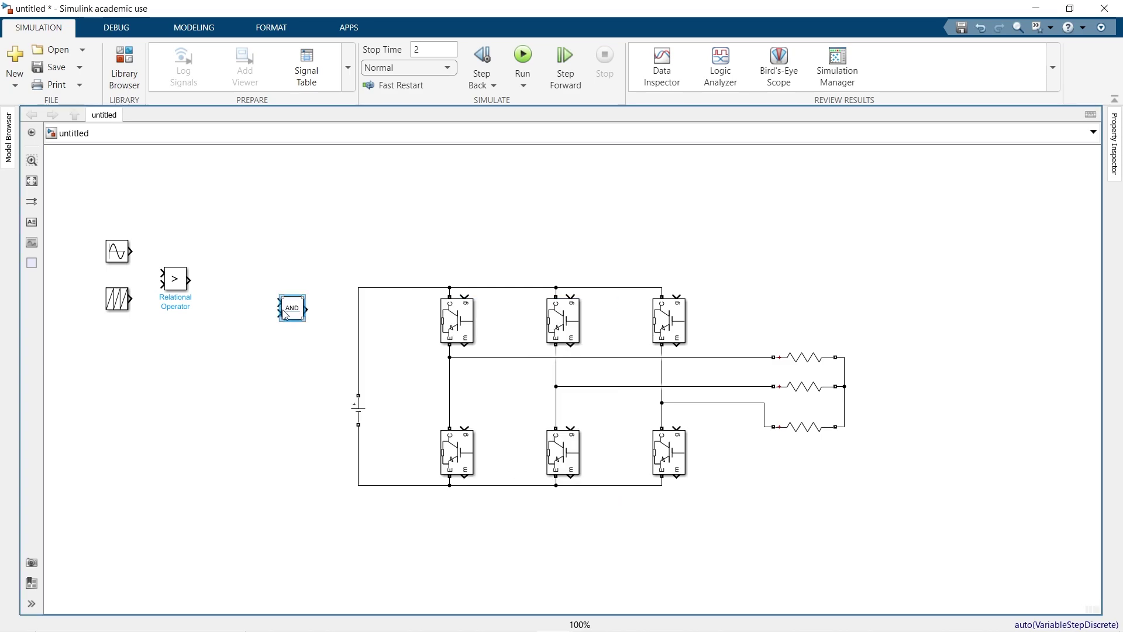
left_click_drag(285, 315, 283, 291)
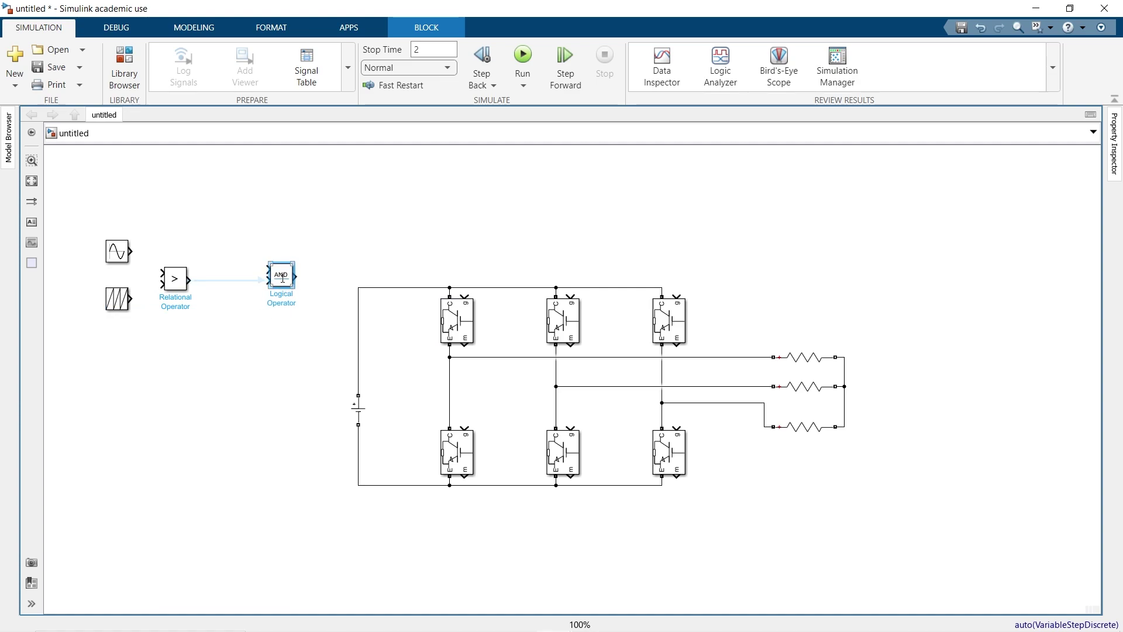
left_click(282, 275)
left_click(296, 353)
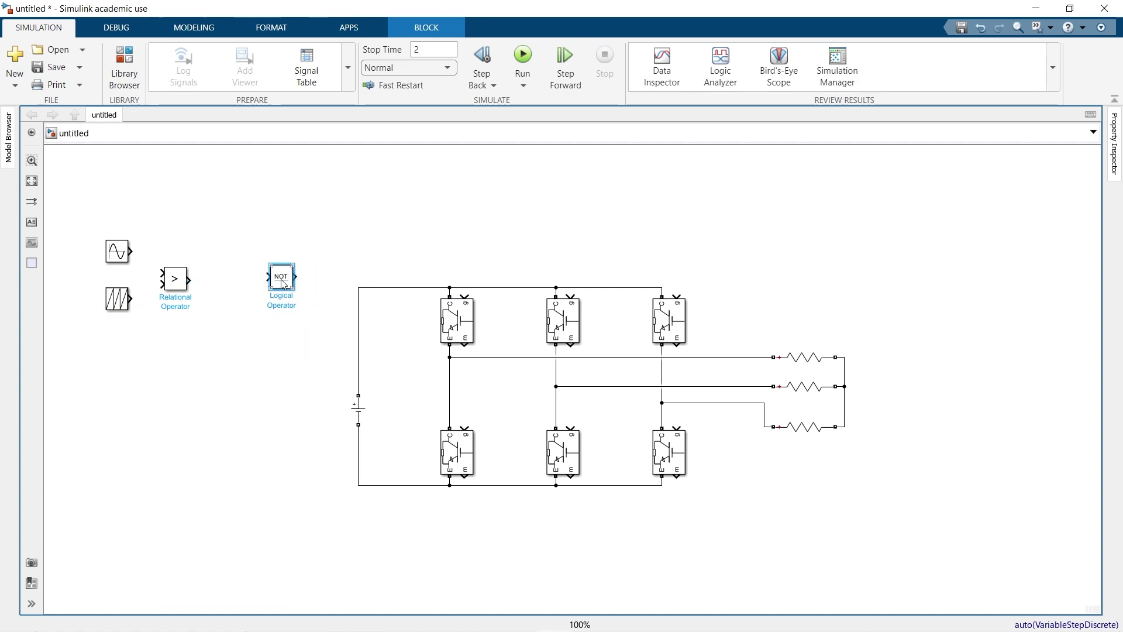
Wire the comparator output into the NOT block and the Sine Wave into the comparator's first input.
mouse_move(283, 284)
left_mouse_down()
mouse_move(260, 293)
mouse_move(271, 285)
left_mouse_up()
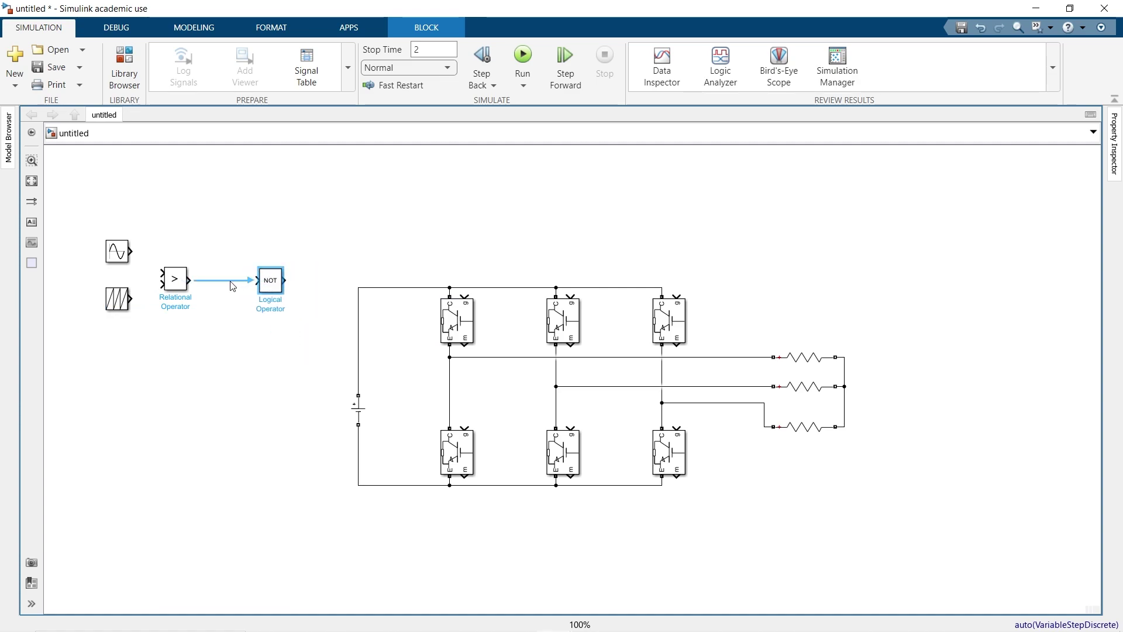
left_click(282, 286)
mouse_move(134, 252)
left_mouse_down()
mouse_move(161, 273)
mouse_move(132, 316)
left_mouse_up()
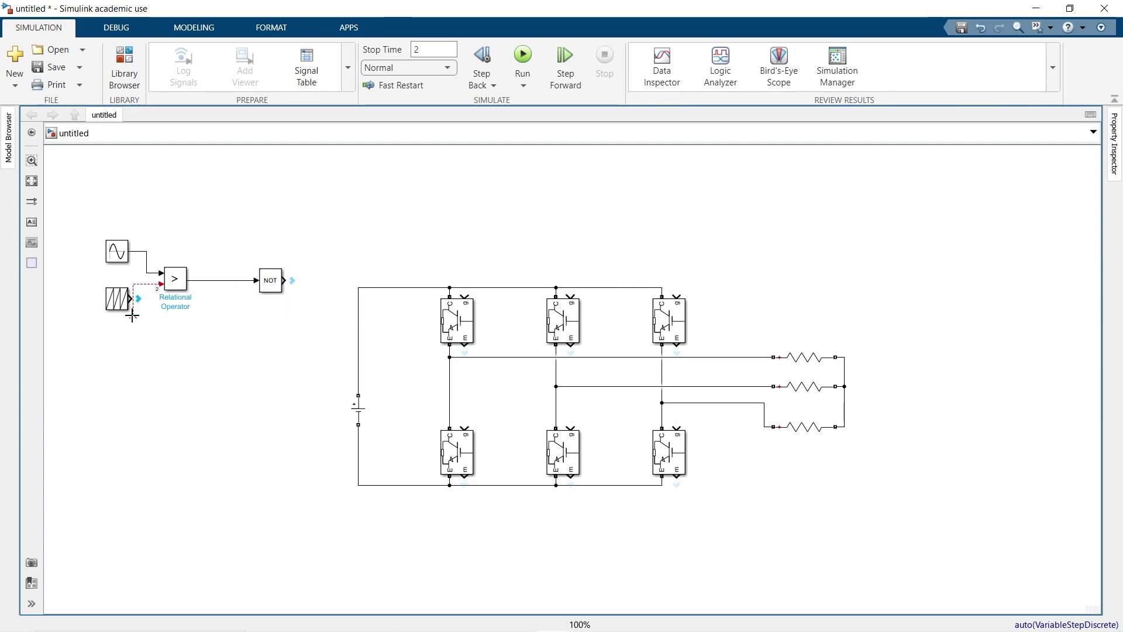
Give the Sine Wave amplitude 0.95 and frequency 2*pi*50, then apply and close.
double_click(123, 253)
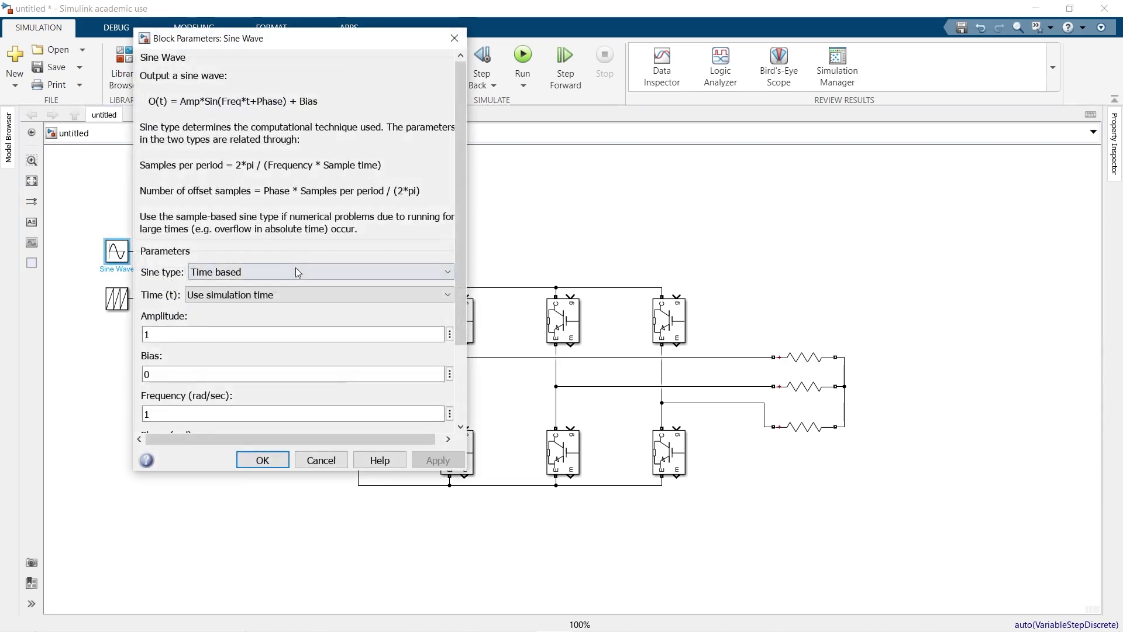
double_click(237, 334)
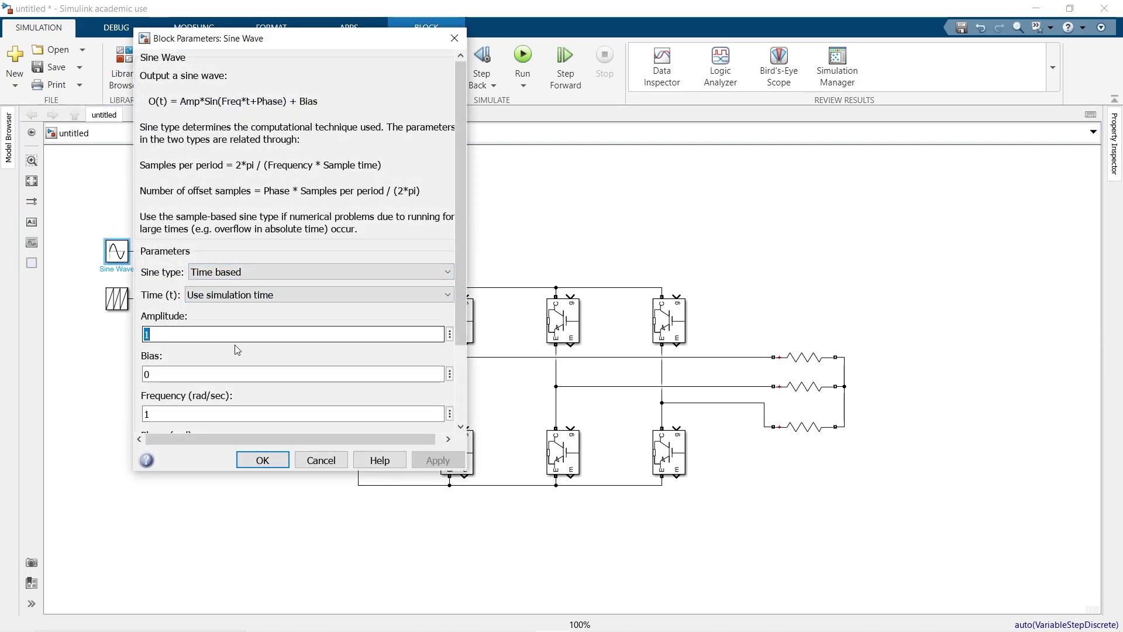
type("0.95")
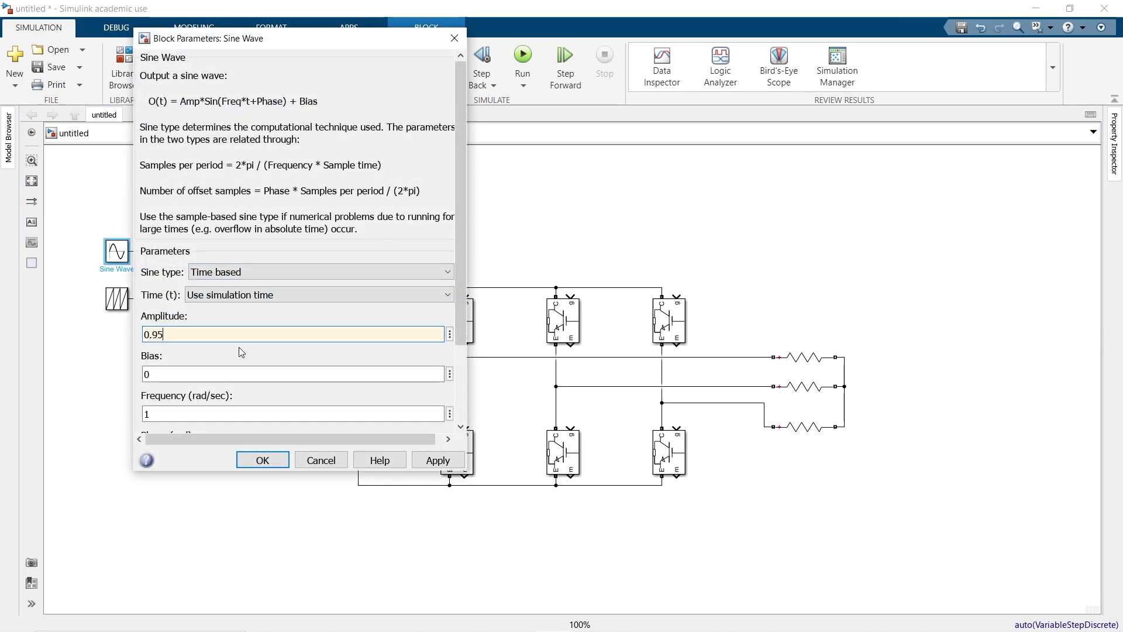
scroll(466, 239, "down", 3)
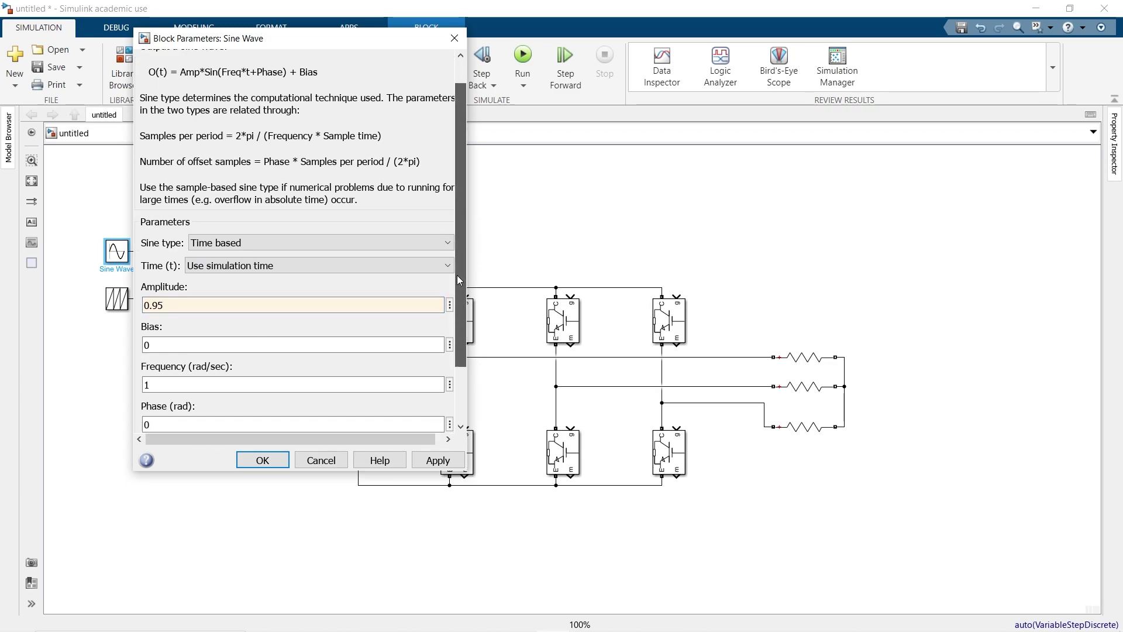
double_click(178, 312)
type("2")
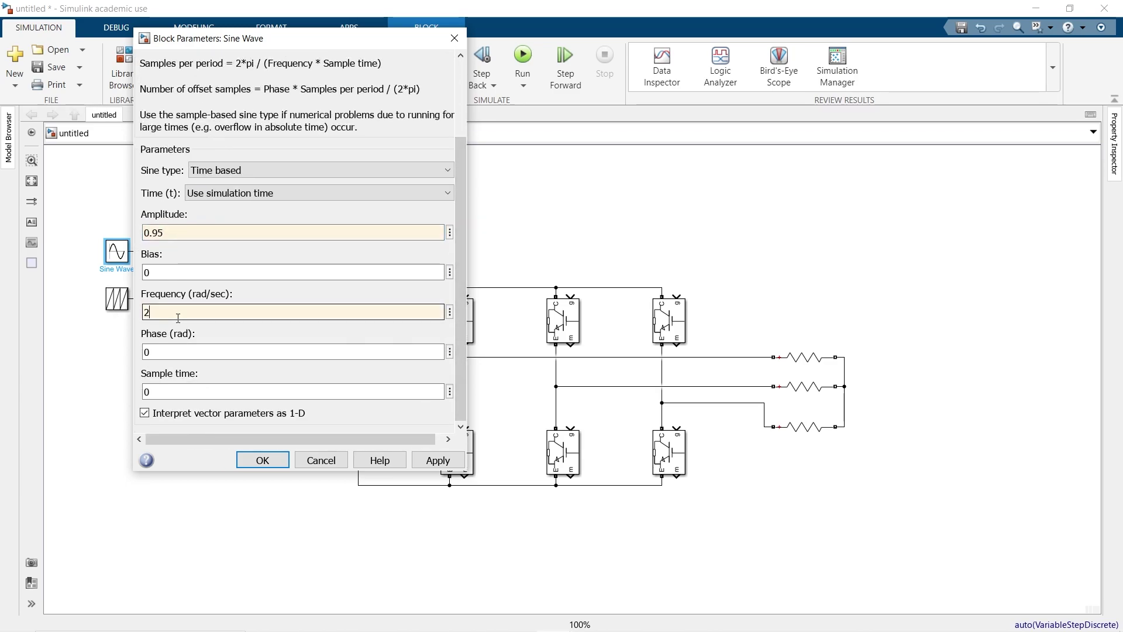
type("*pi*50")
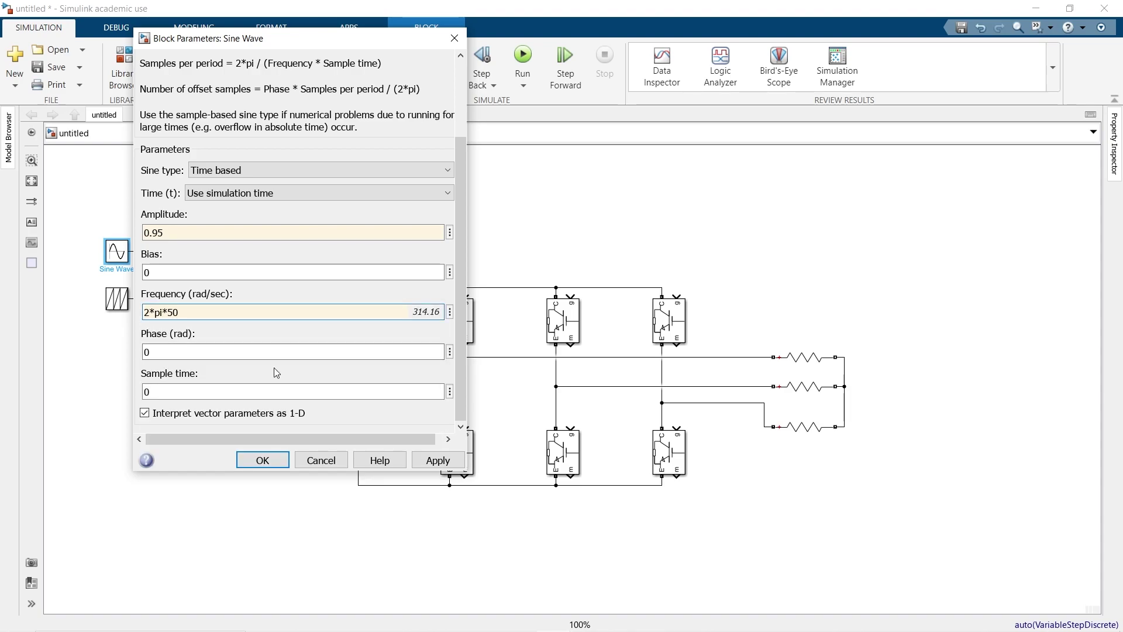
left_click(435, 460)
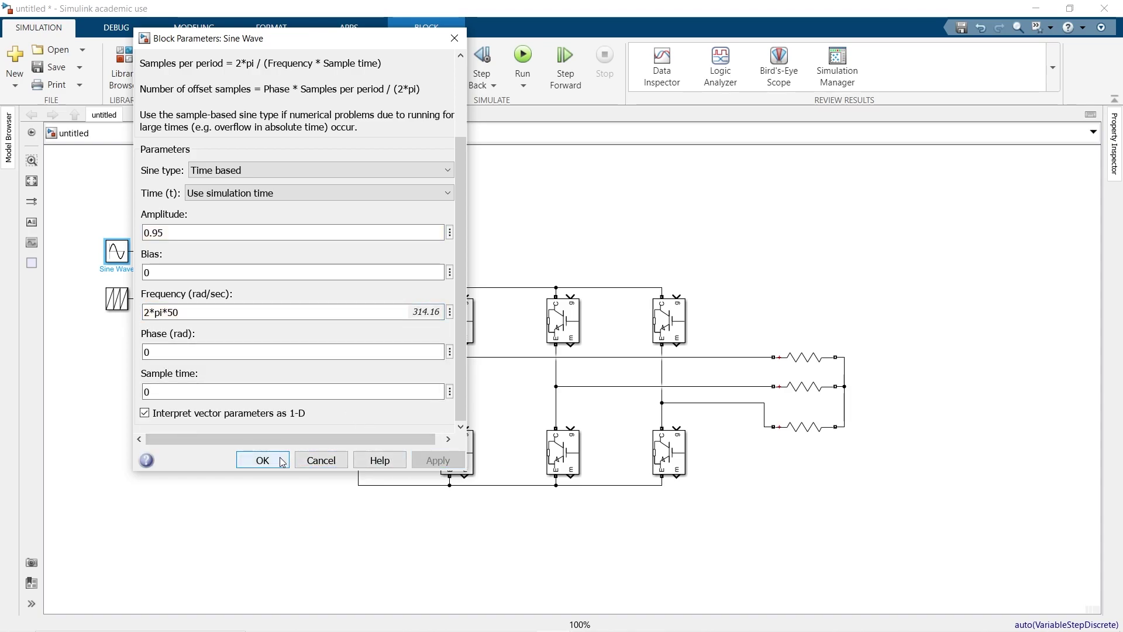
left_click(261, 460)
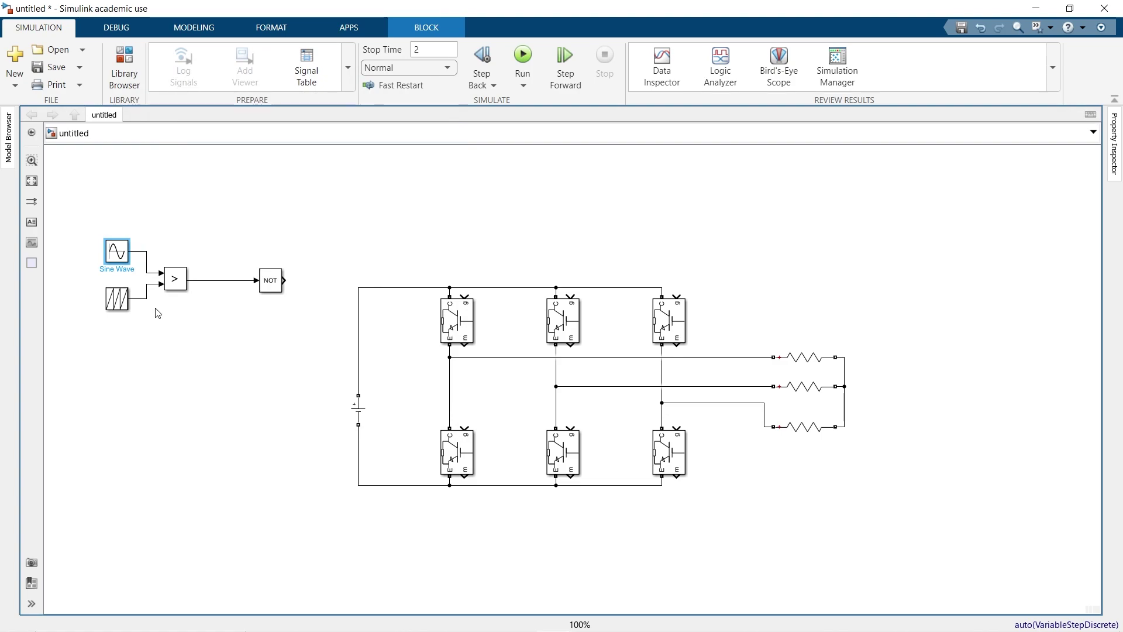
Insert a Goto block and tag it S1.
double_click(227, 248)
type("got")
key("Return")
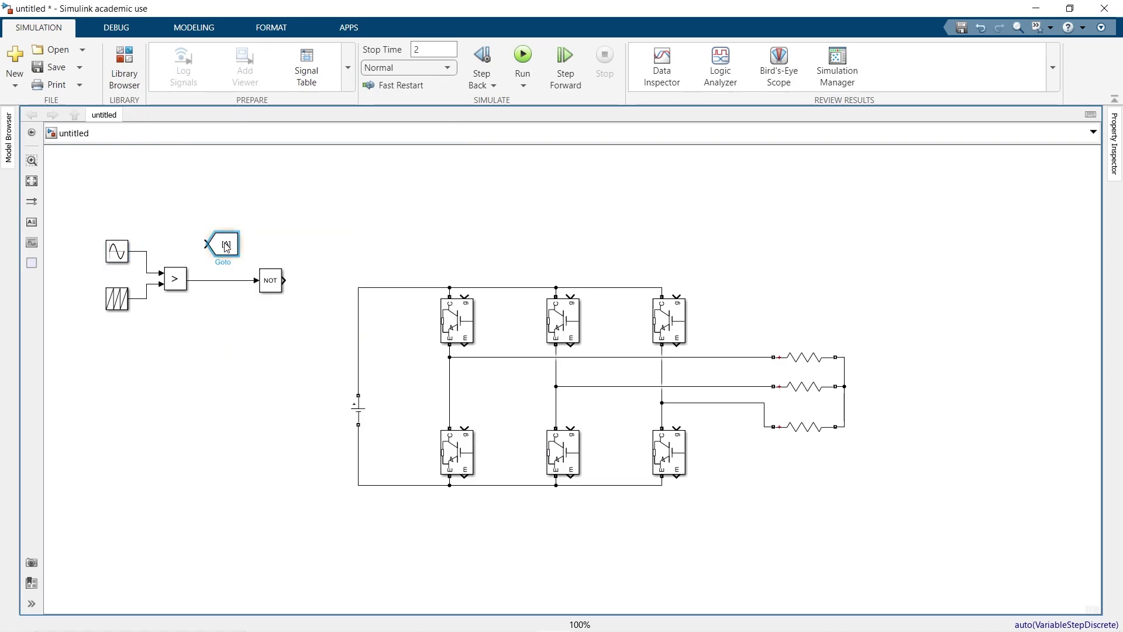
double_click(224, 244)
double_click(354, 217)
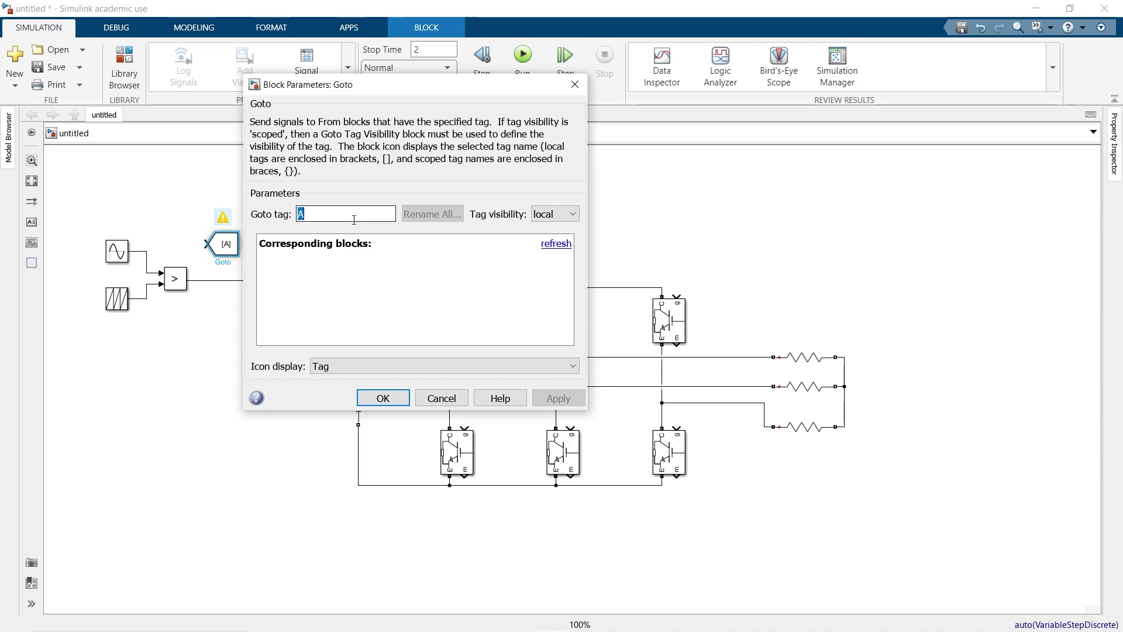
type("DS")
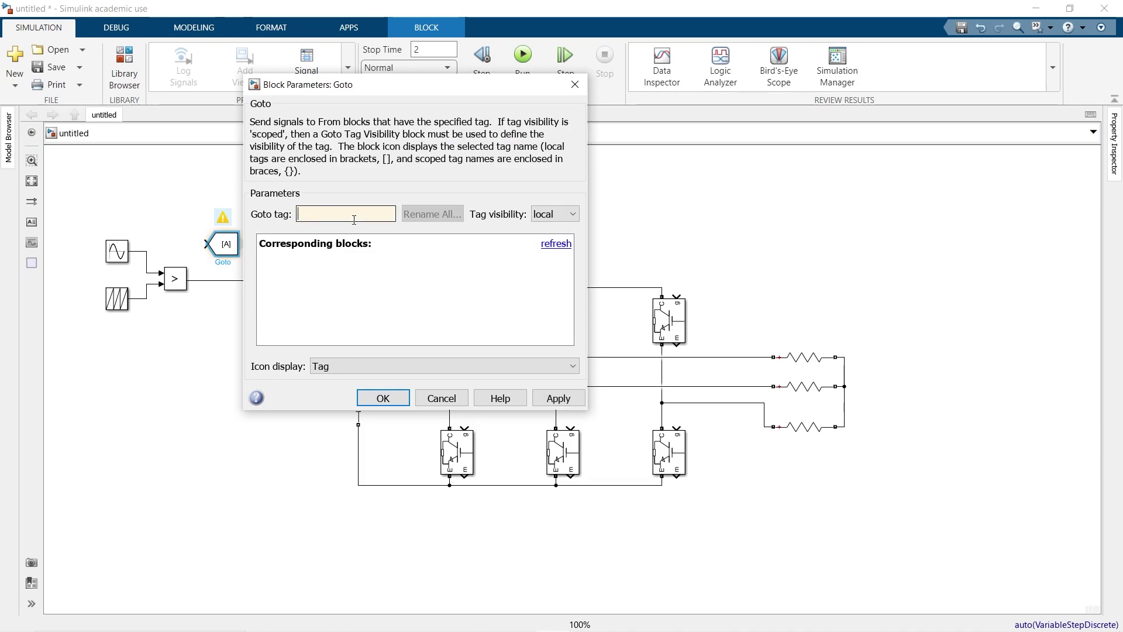
key("Return")
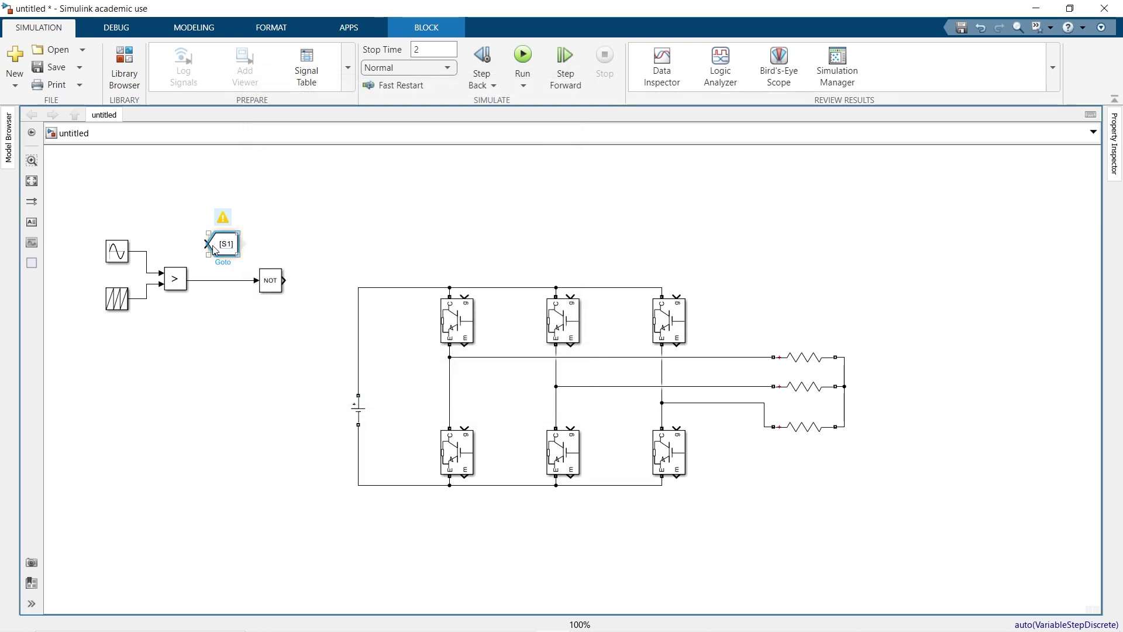
Copy the Goto, retag it S4, and attach it to the NOT output.
left_click_drag(225, 243, 370, 251)
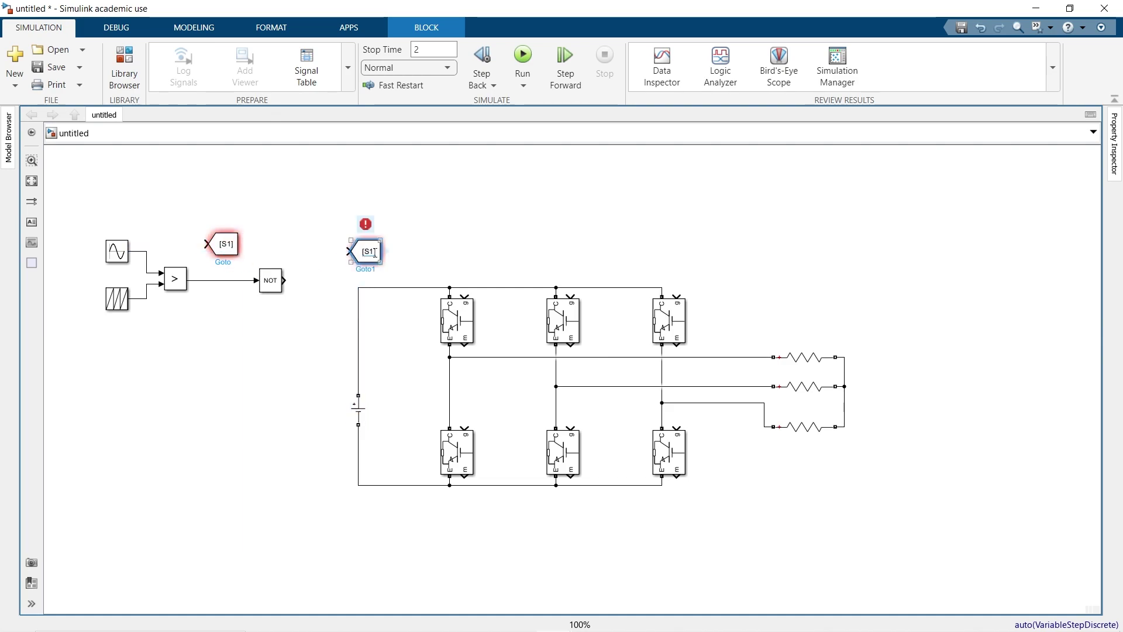
double_click(374, 253)
double_click(515, 221)
left_click(493, 220)
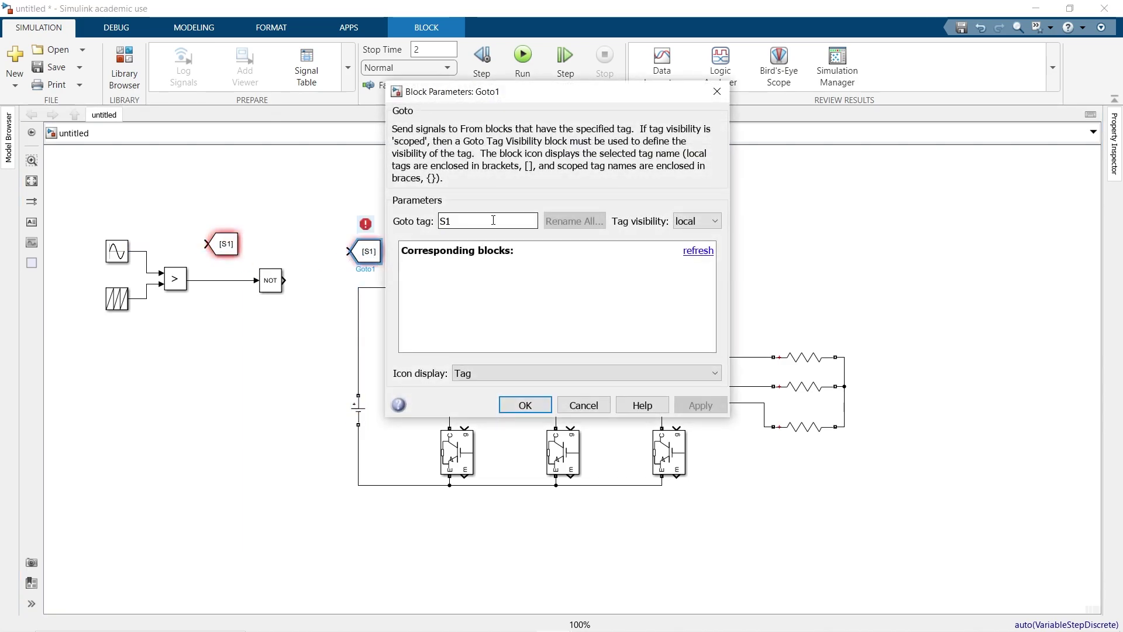
key("BackSpace")
type("4")
key("Return")
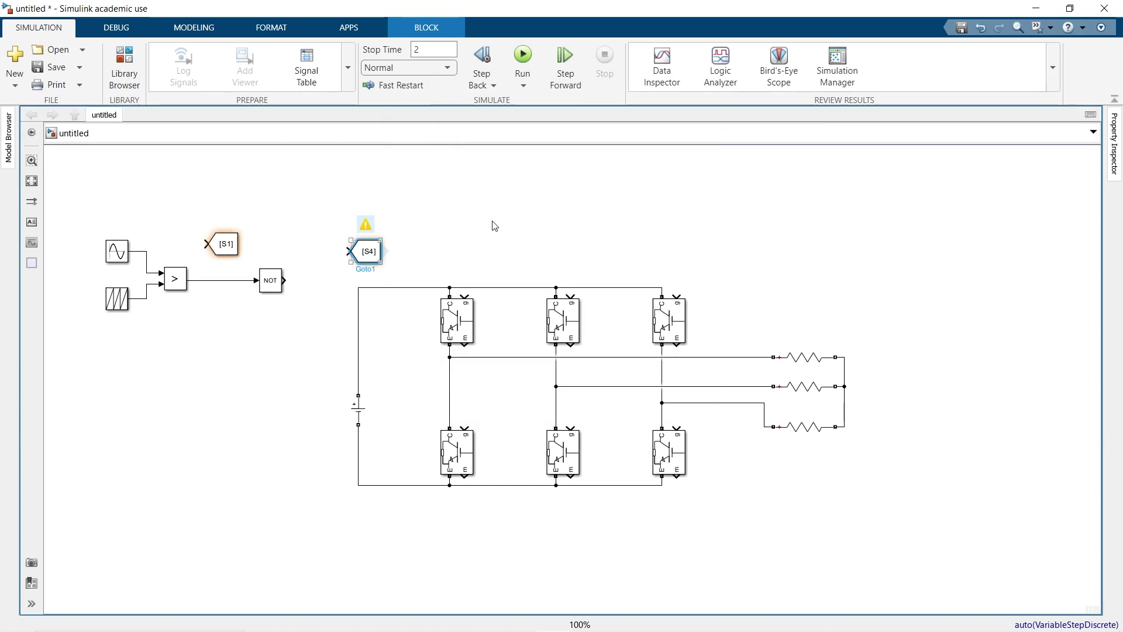
left_click_drag(368, 254, 345, 285)
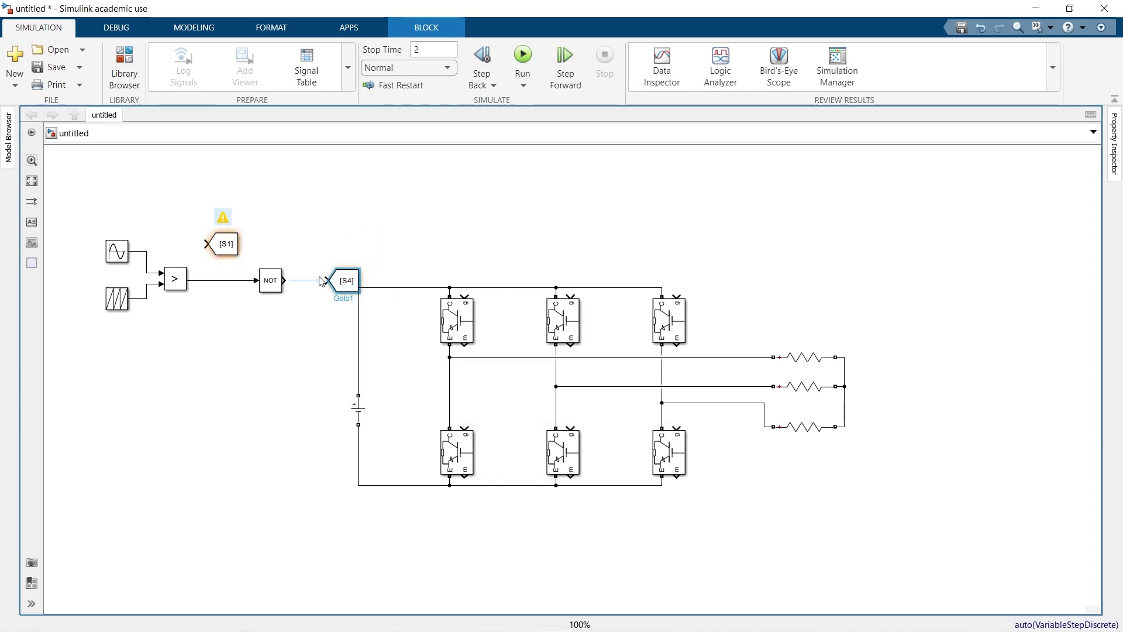
Branch the S1 Goto off the comparator output and duplicate the whole gating group below.
left_click_drag(231, 251, 223, 282)
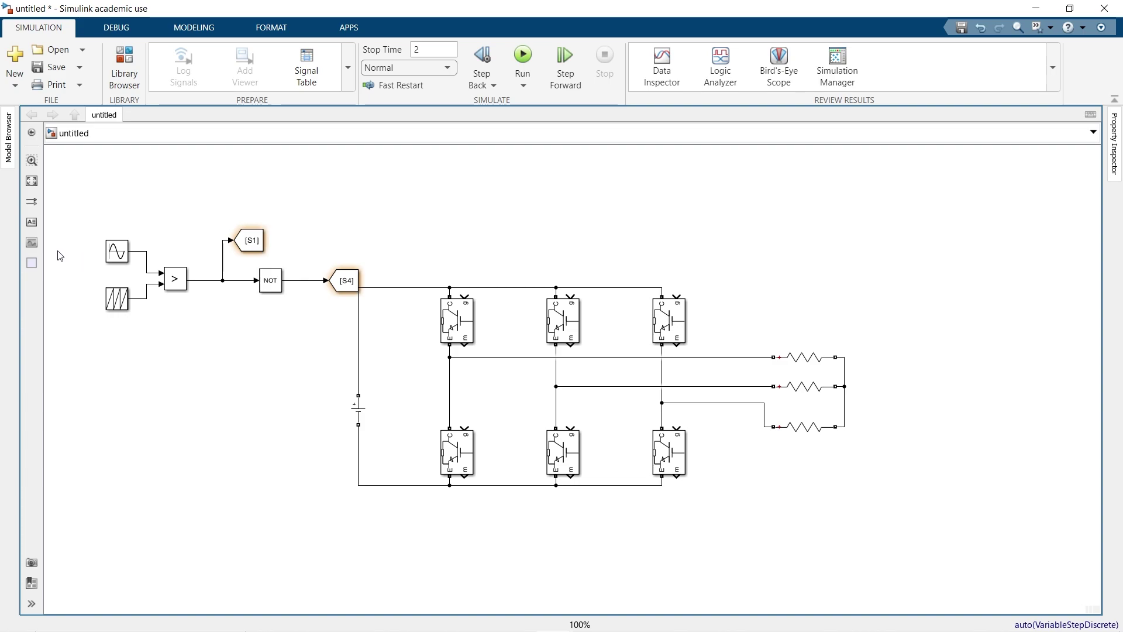
left_click_drag(72, 251, 339, 326)
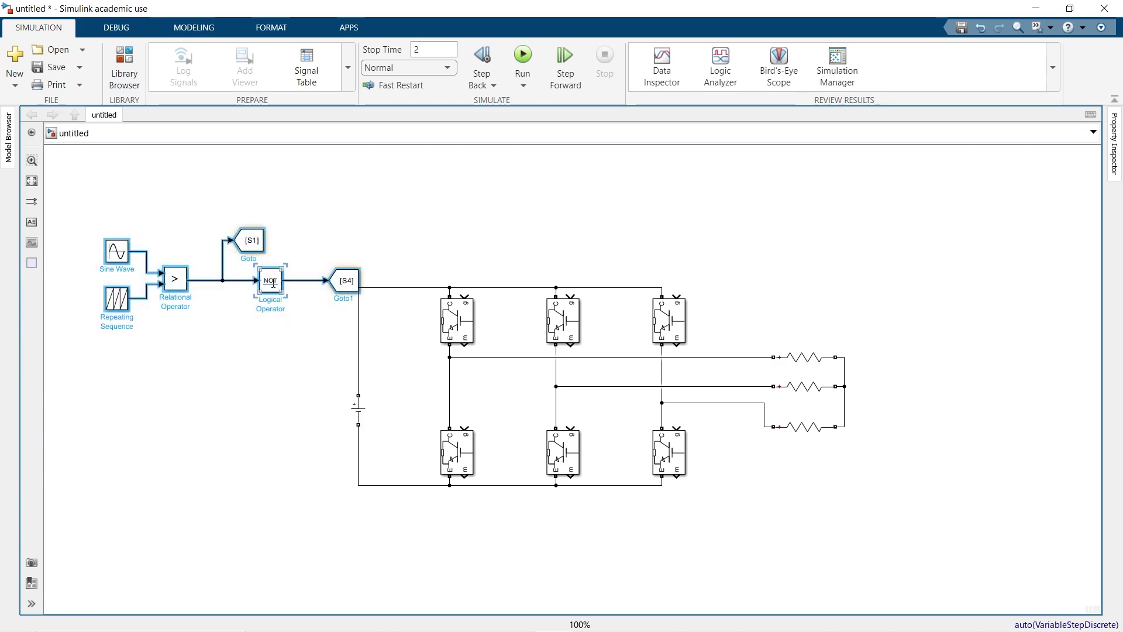
left_click_drag(272, 283, 243, 406)
Set the copied Sine Wave1's Phase to 2*pi/3 rad.
left_click(88, 379)
double_click(89, 380)
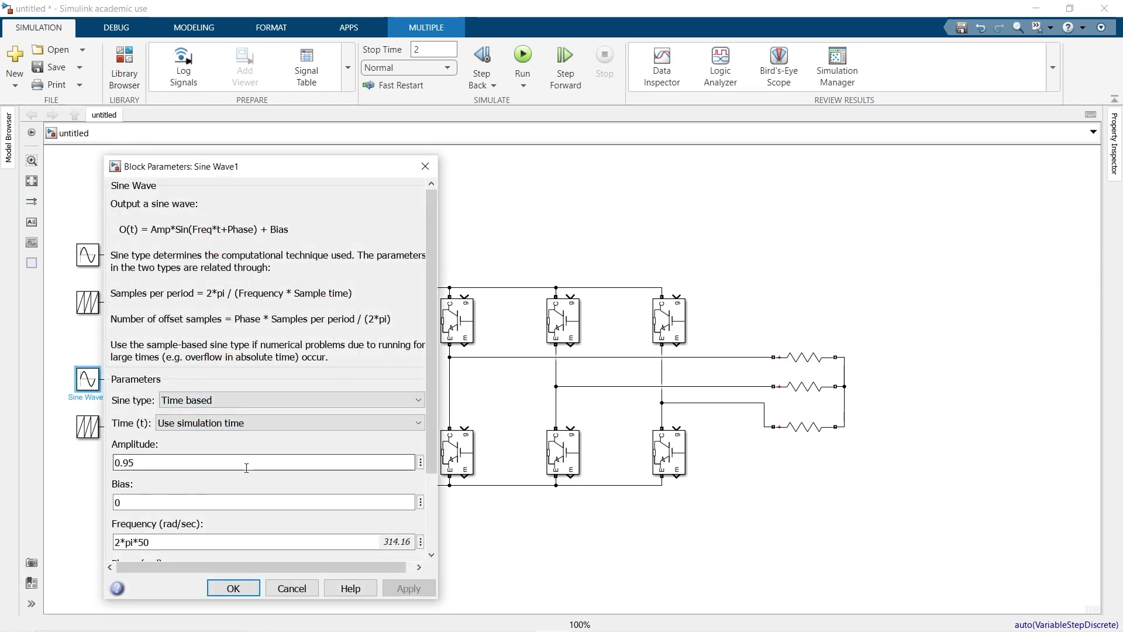
scroll(266, 474, "down", 2)
scroll(426, 319, "down", 1)
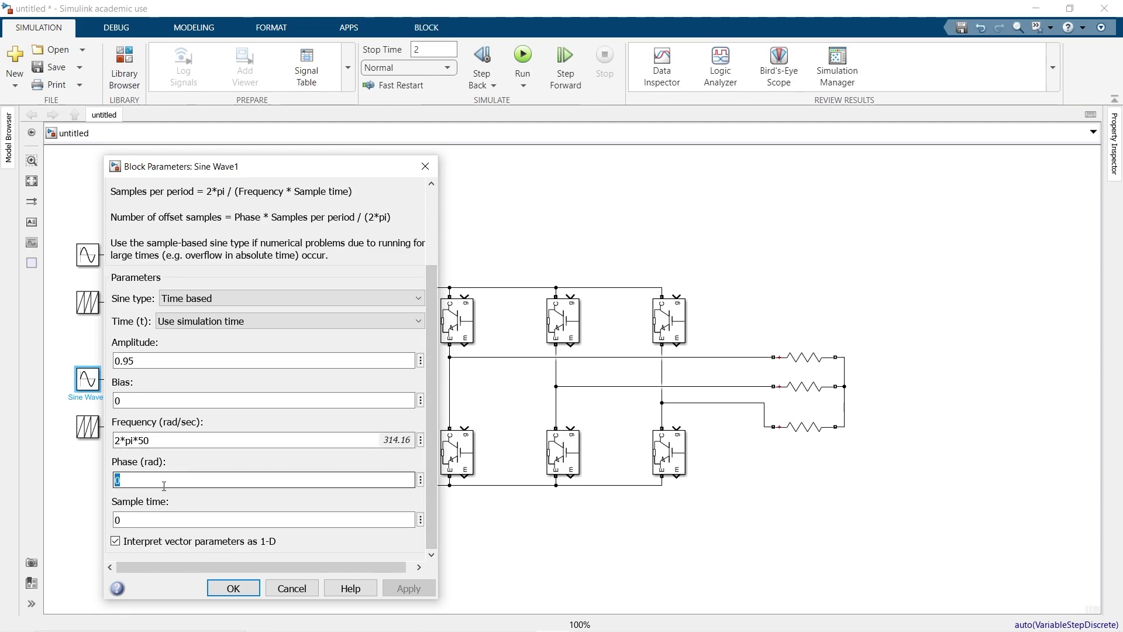
type("2*pi/3")
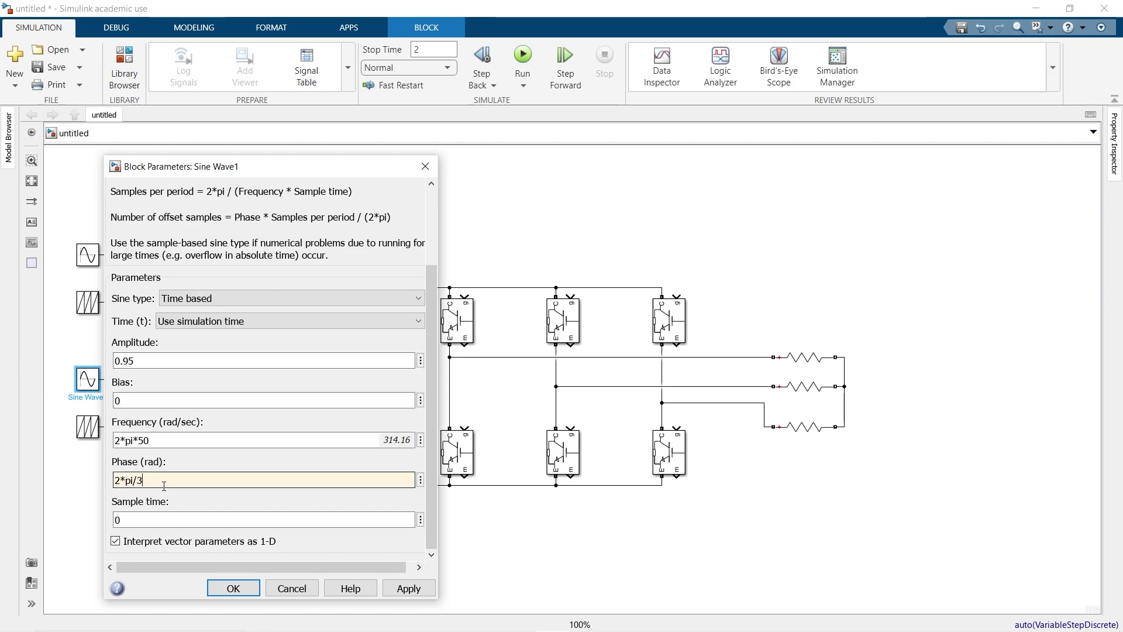
key("Return")
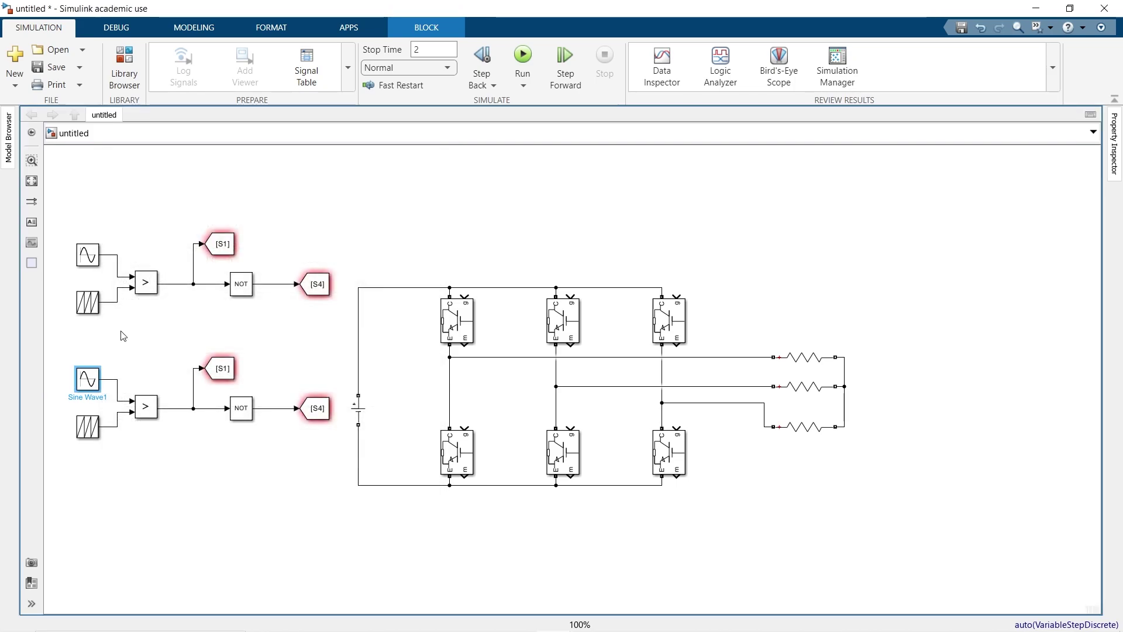
Set the Repeating Sequence time values to [0 1/10000 2/10000] and output values to [-1 1 -1].
double_click(88, 302)
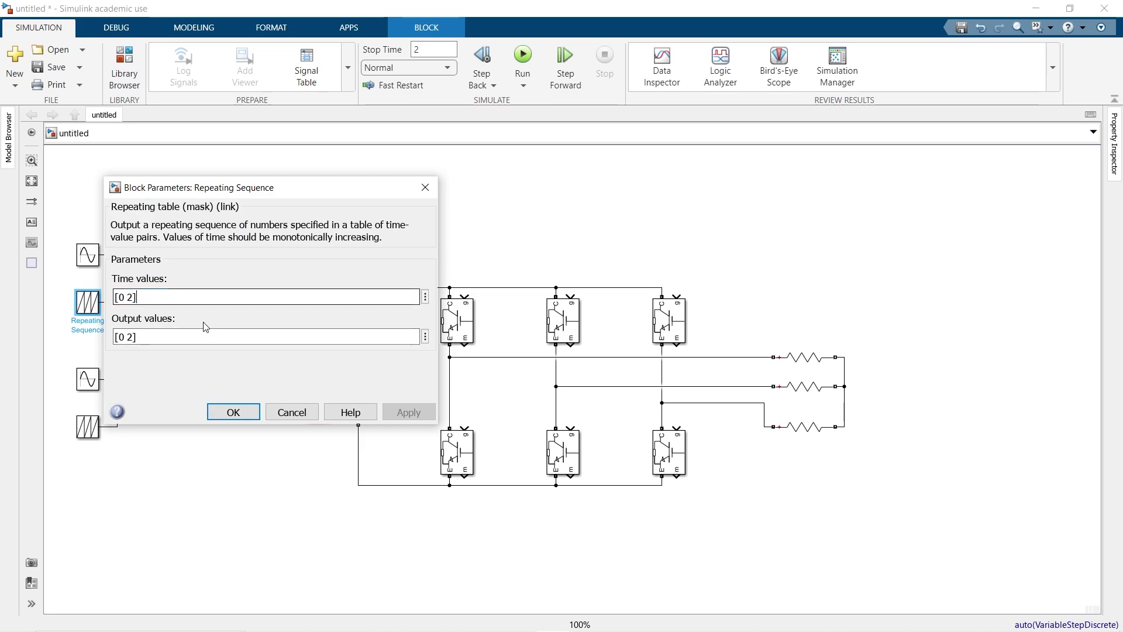
left_click(242, 331)
key("BackSpace")
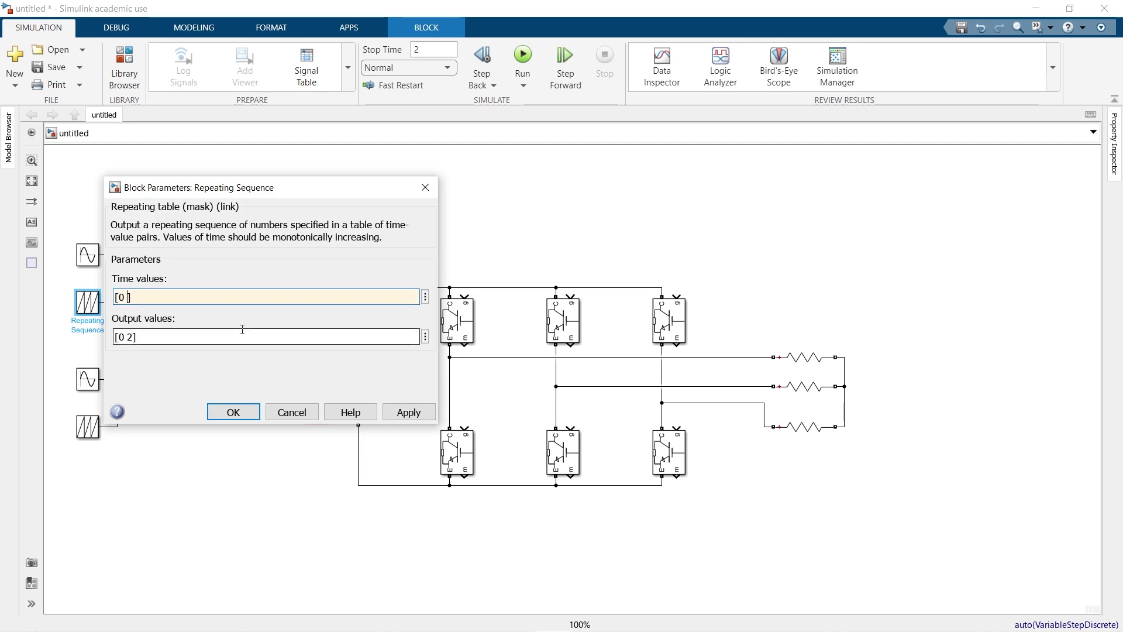
type("1/10000 ")
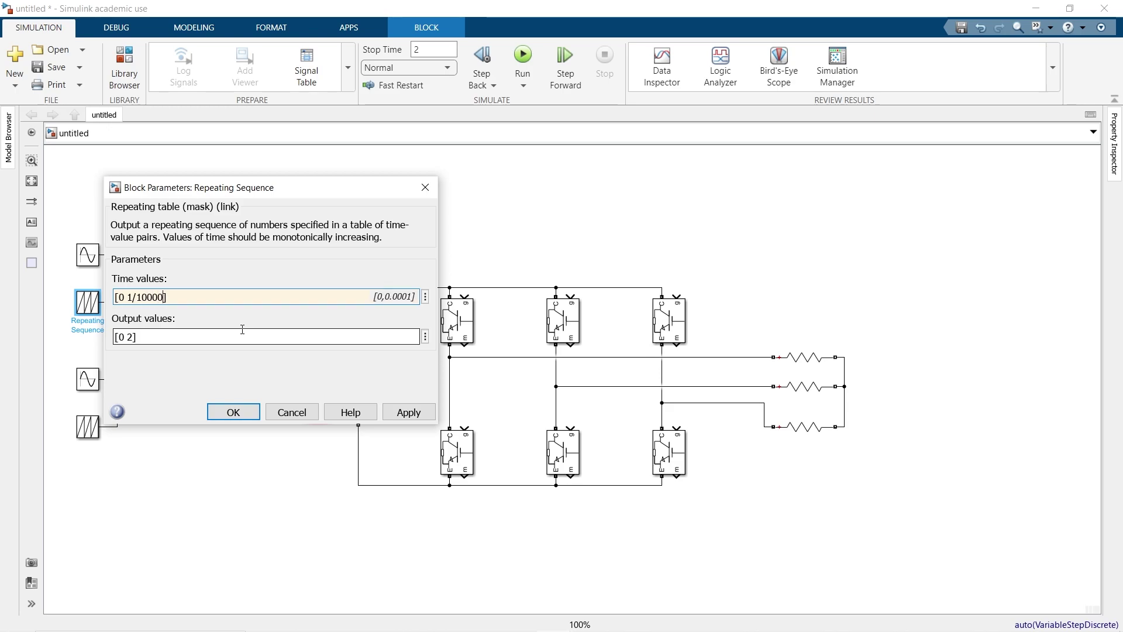
type("2/10000")
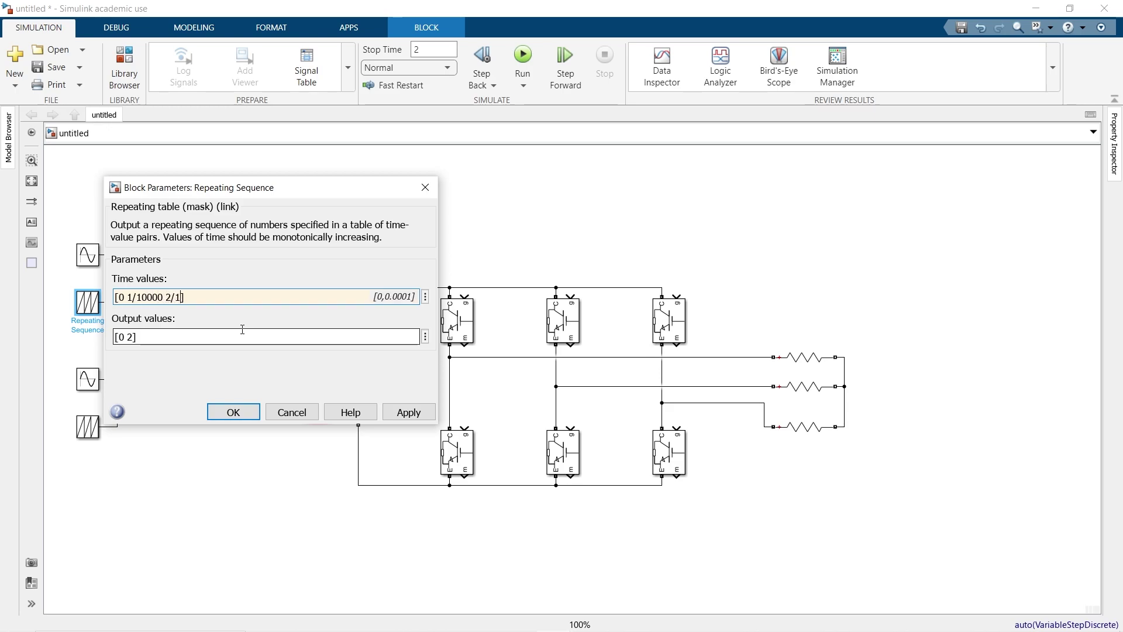
left_click(189, 344)
left_click(127, 337)
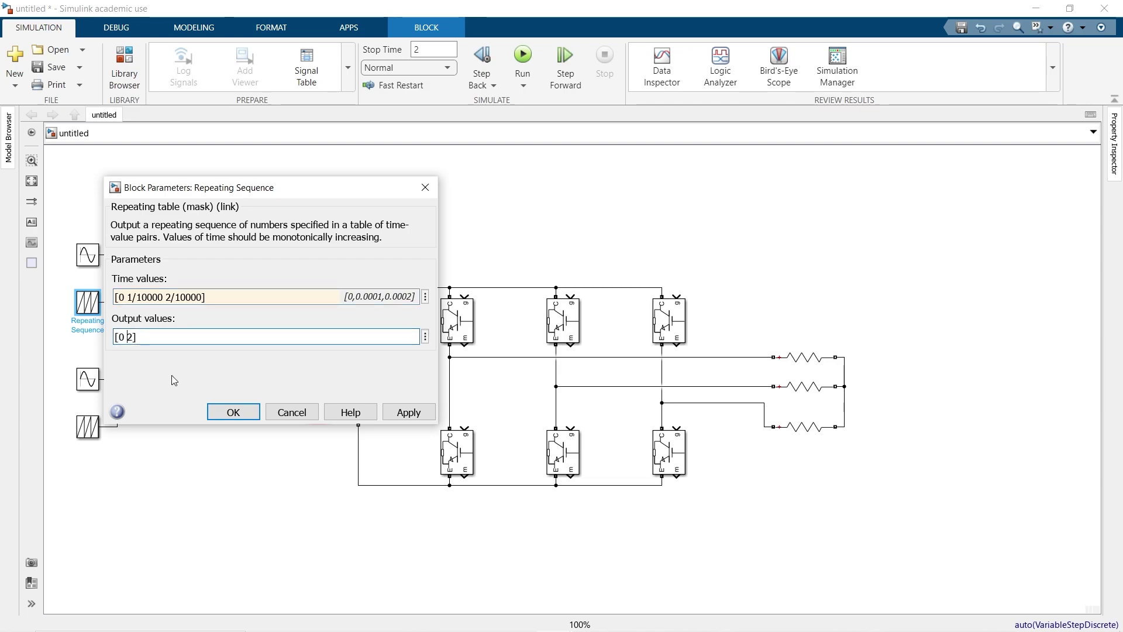
key("Delete")
key("BackSpace")
key("BackSpace")
type("-1")
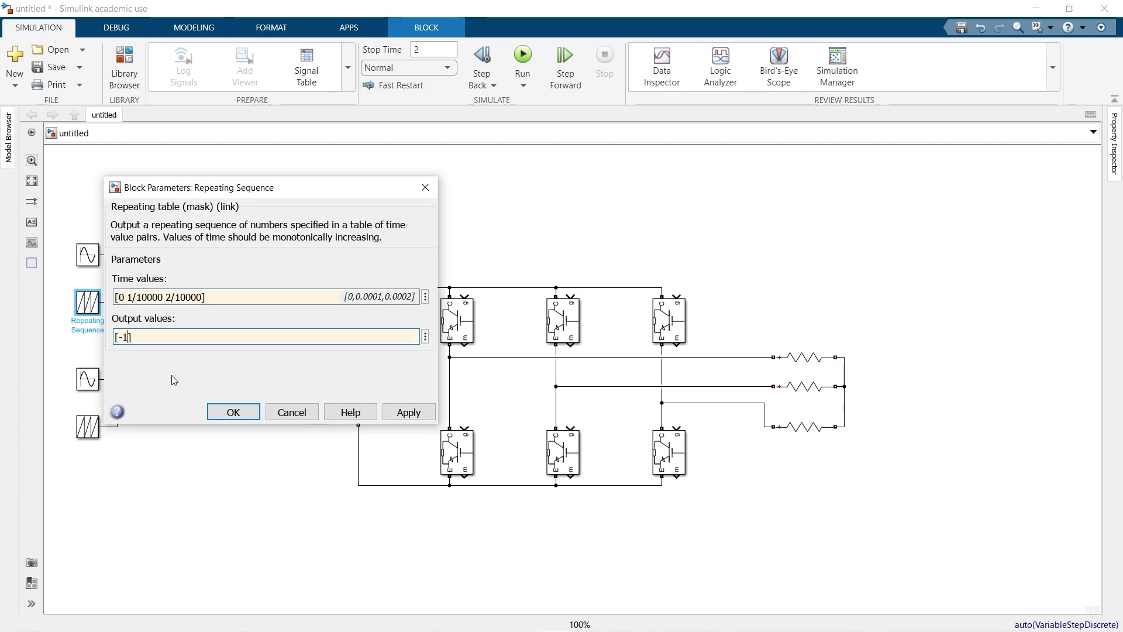
type(" 1 -")
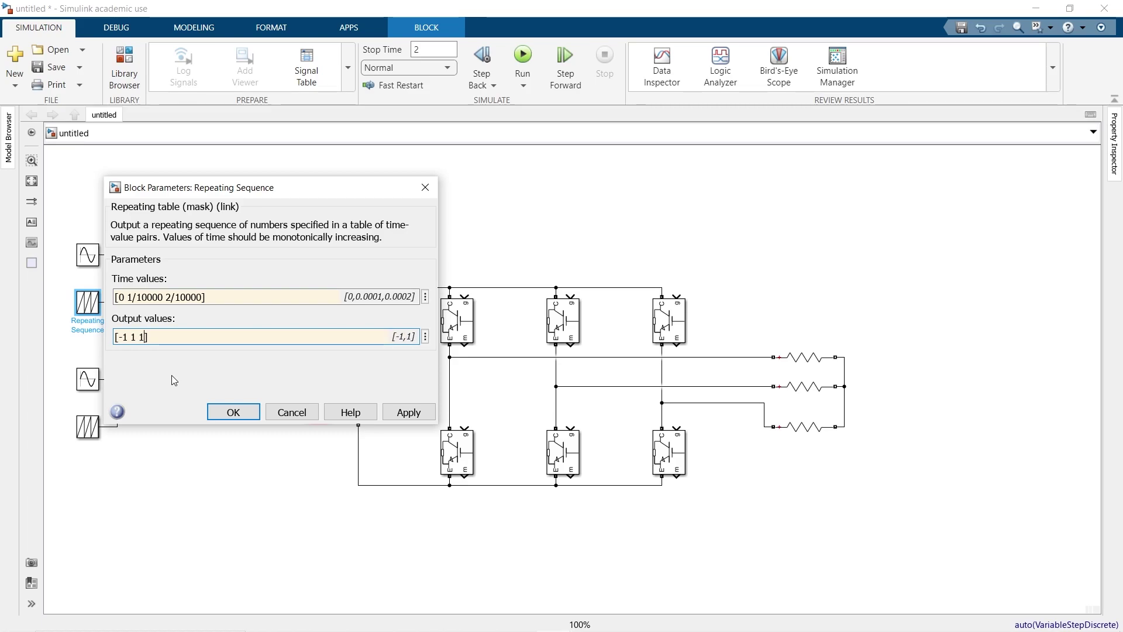
type("1")
key("BackSpace")
type("-")
key("Return")
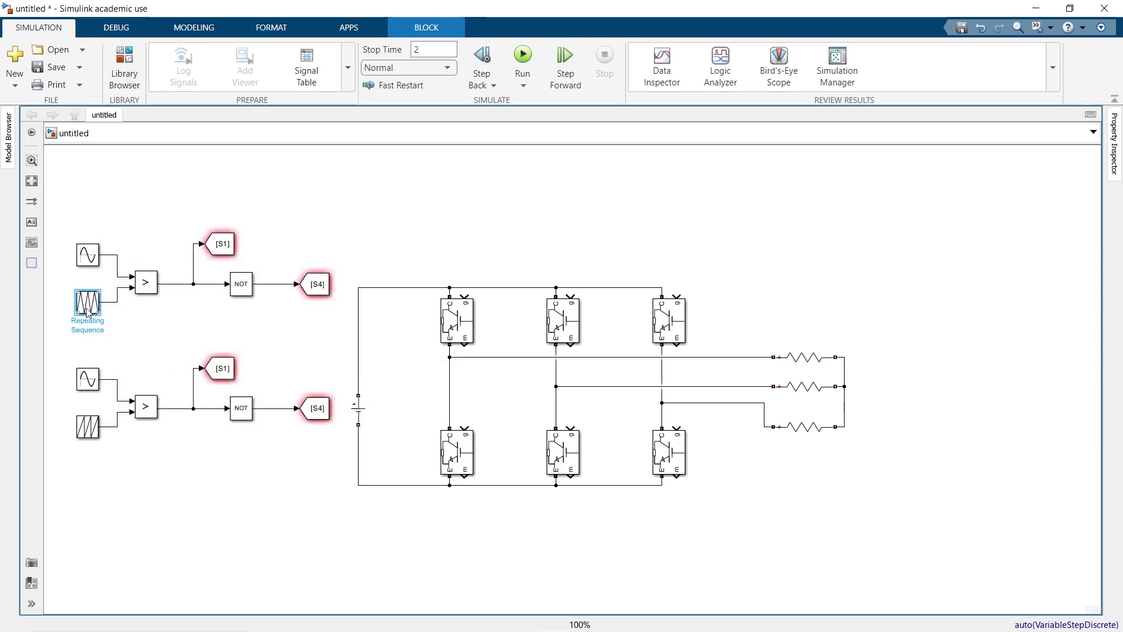
Replace the second row's old carrier with a copy of the configured Repeating Sequence.
left_click_drag(87, 313, 112, 431)
left_click(112, 427)
key("Delete")
left_click(243, 438)
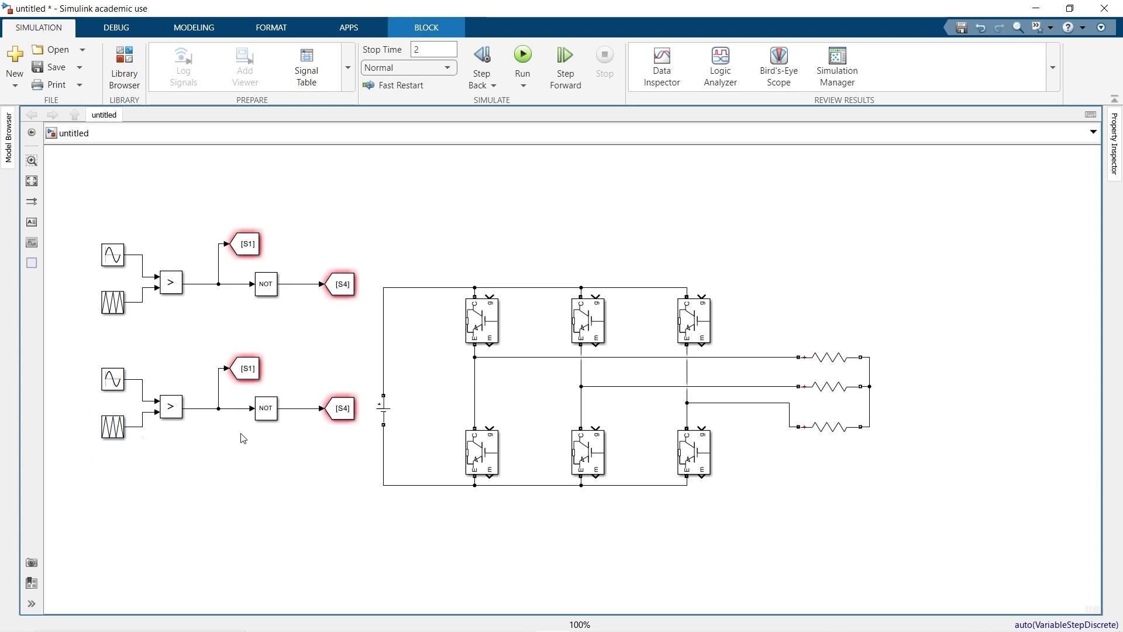
Rename the second row's Goto tags from S1 and S4 to S3 and S6.
double_click(246, 369)
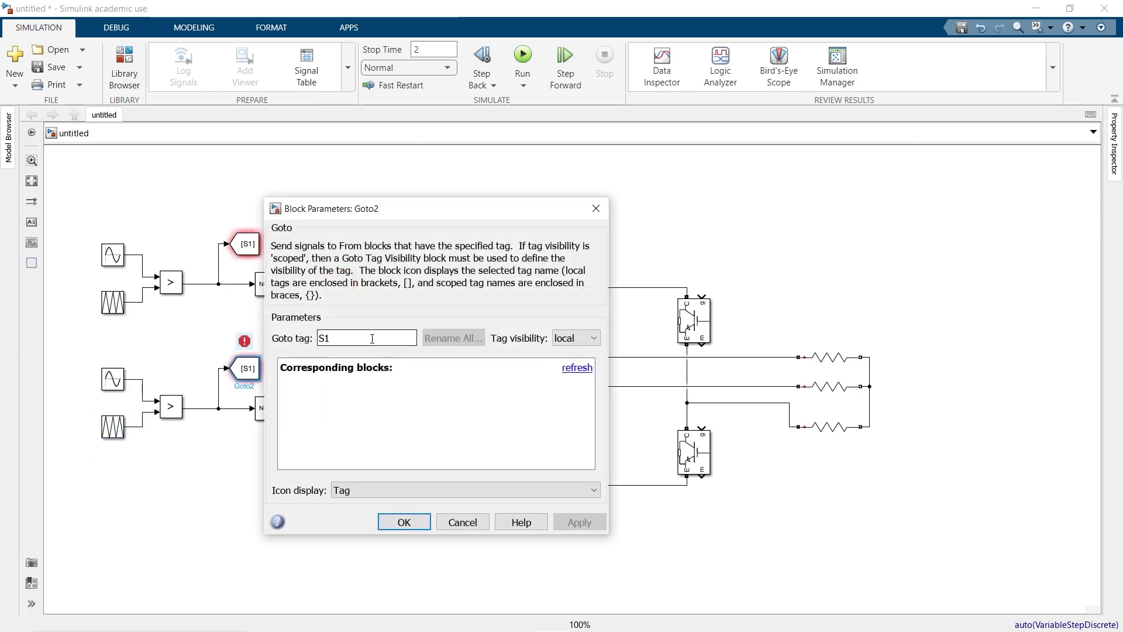
key("BackSpace")
type("3")
key("Return")
double_click(342, 409)
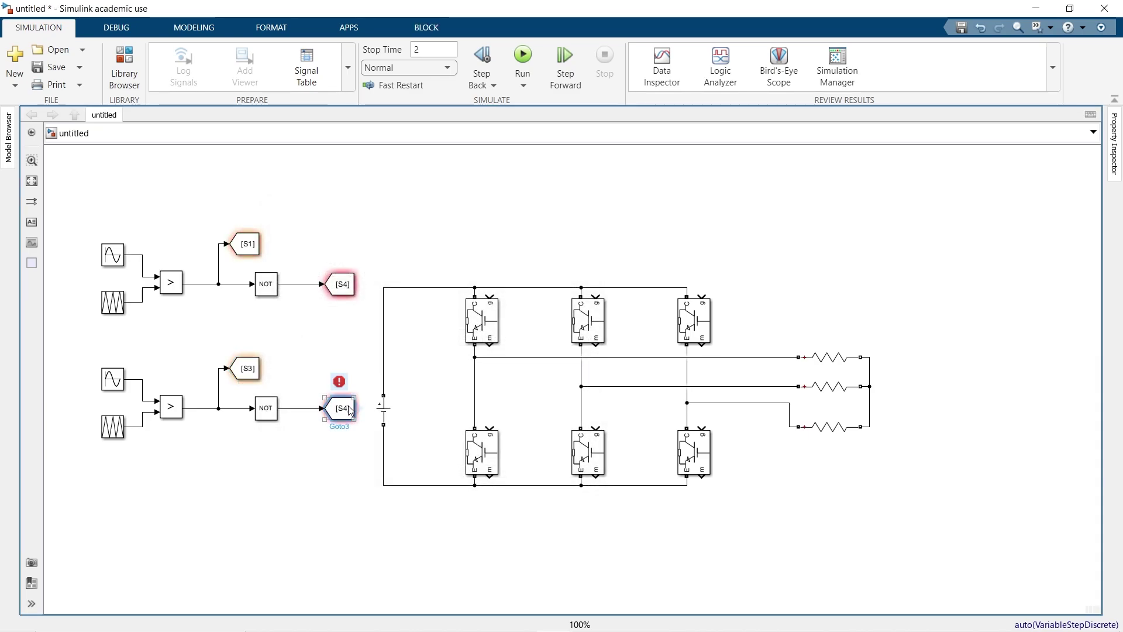
double_click(465, 378)
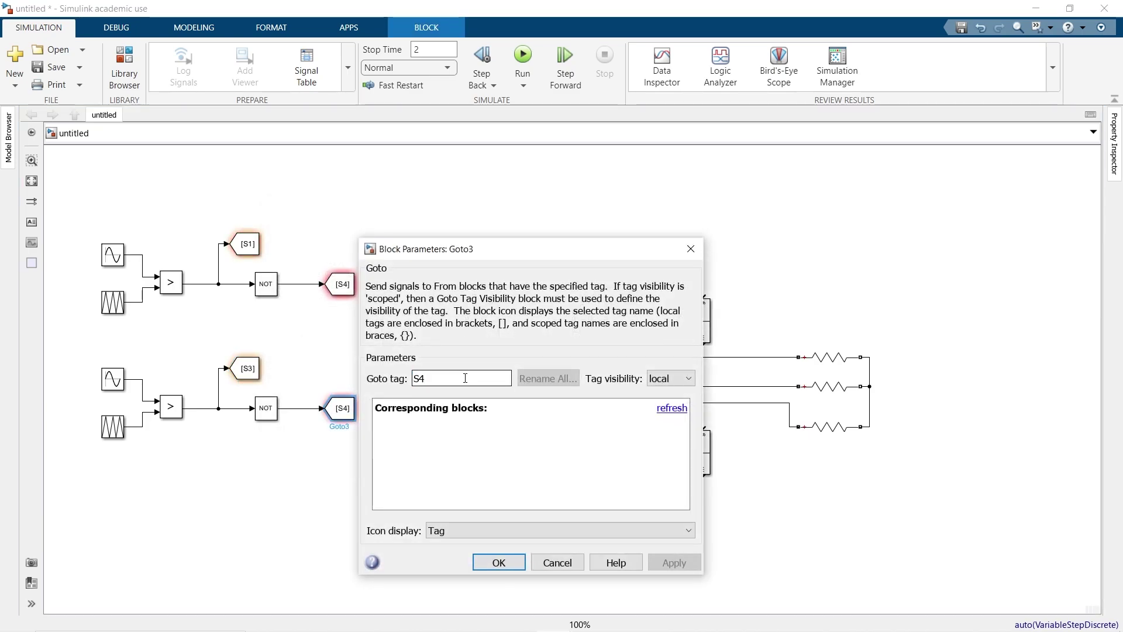
type("S6")
key("Return")
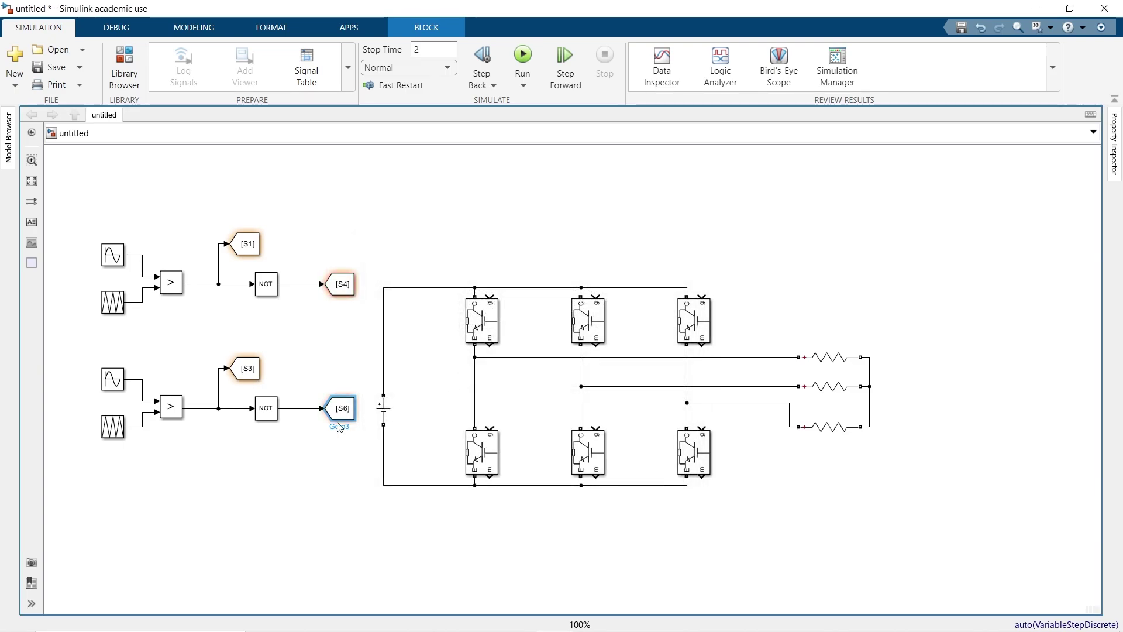
Duplicate the second modulator row below and set the new sine wave's phase to 4*pi/3.
left_click_drag(84, 357, 331, 508)
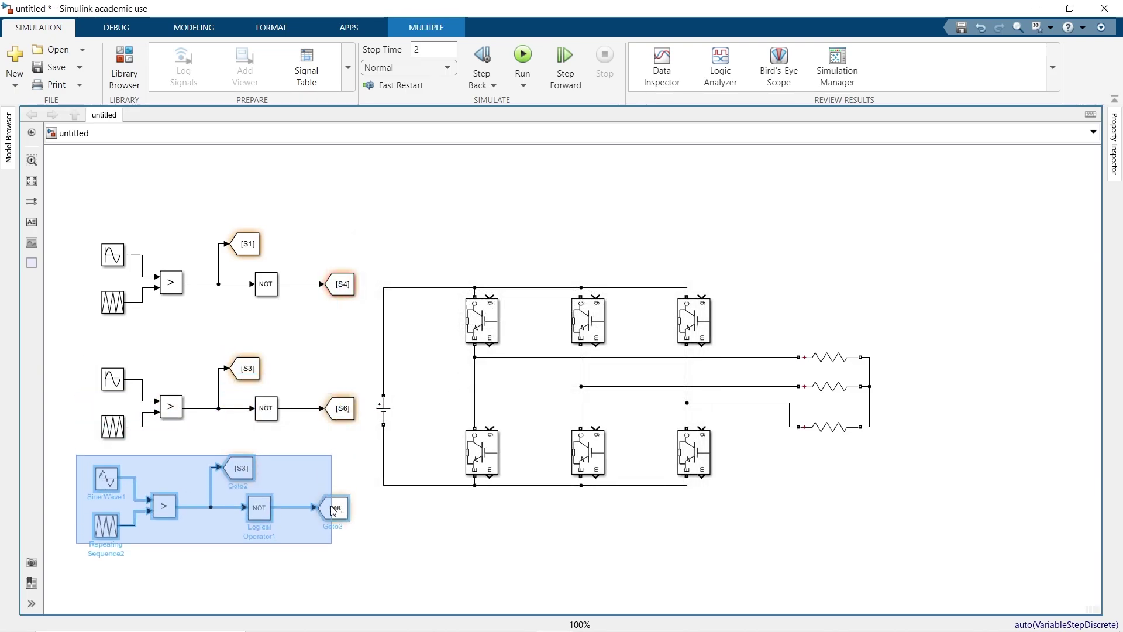
double_click(113, 478)
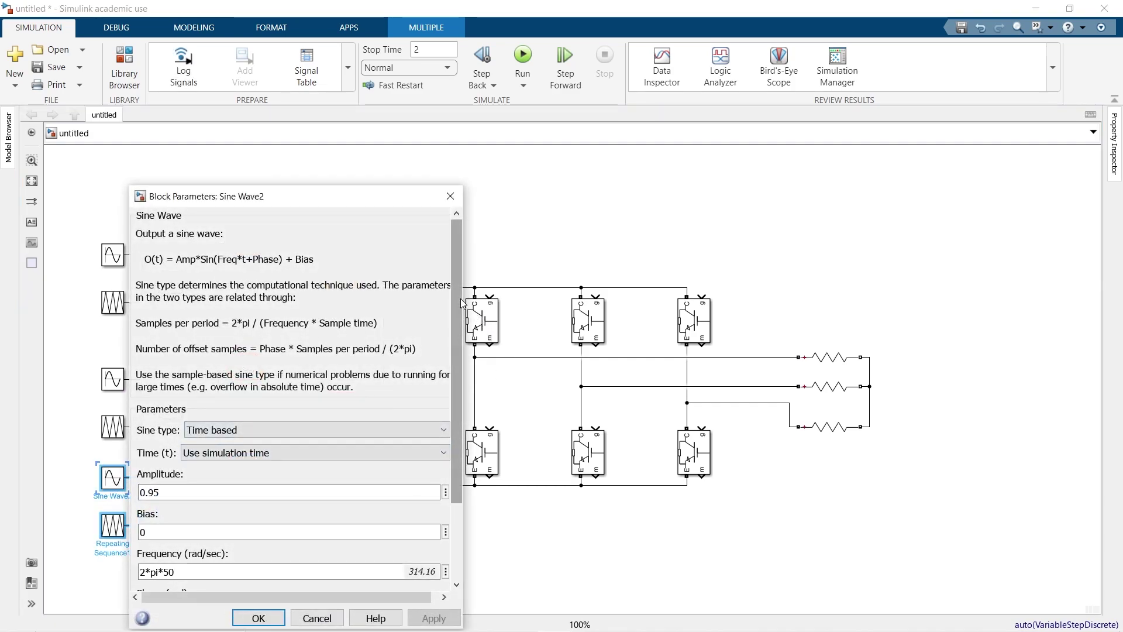
scroll(461, 298, "down", 3)
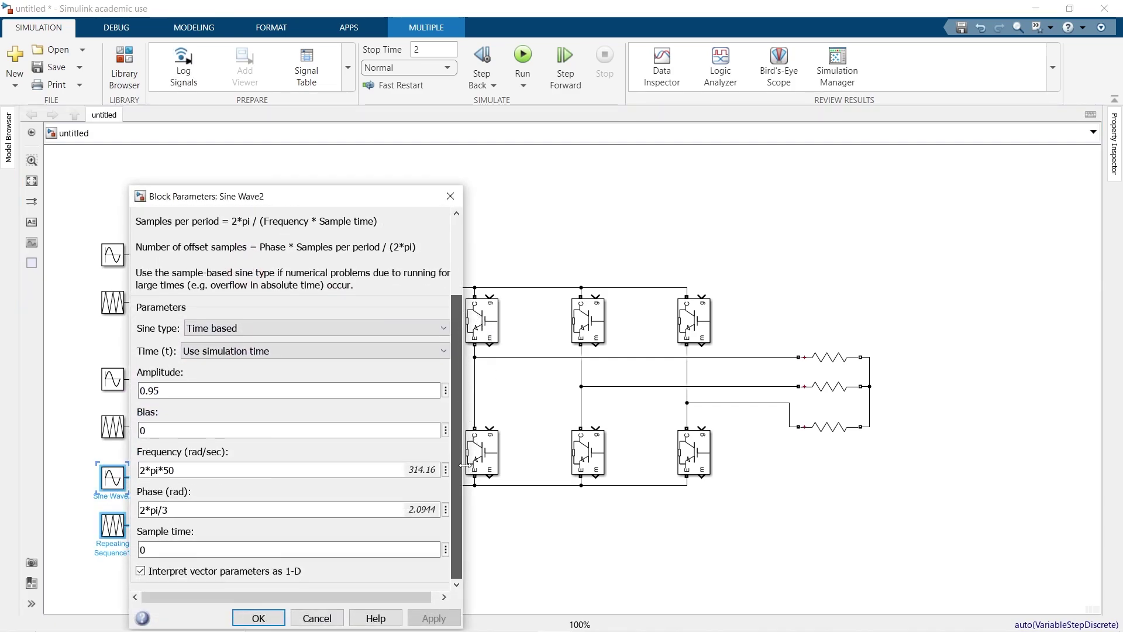
left_click(144, 511)
left_click(143, 508)
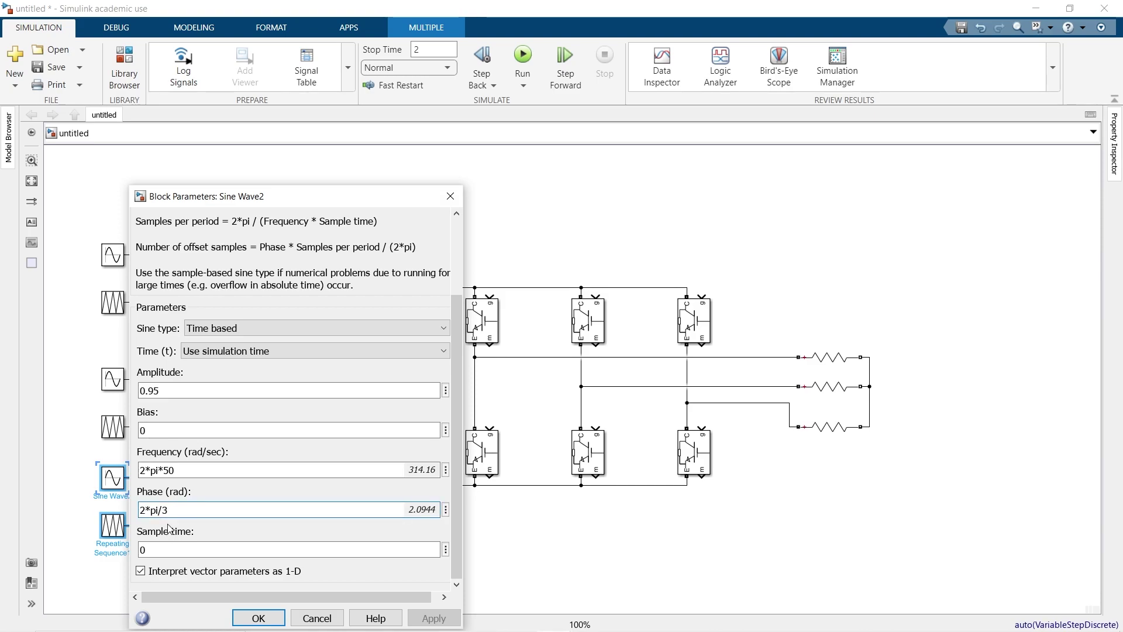
key("Delete")
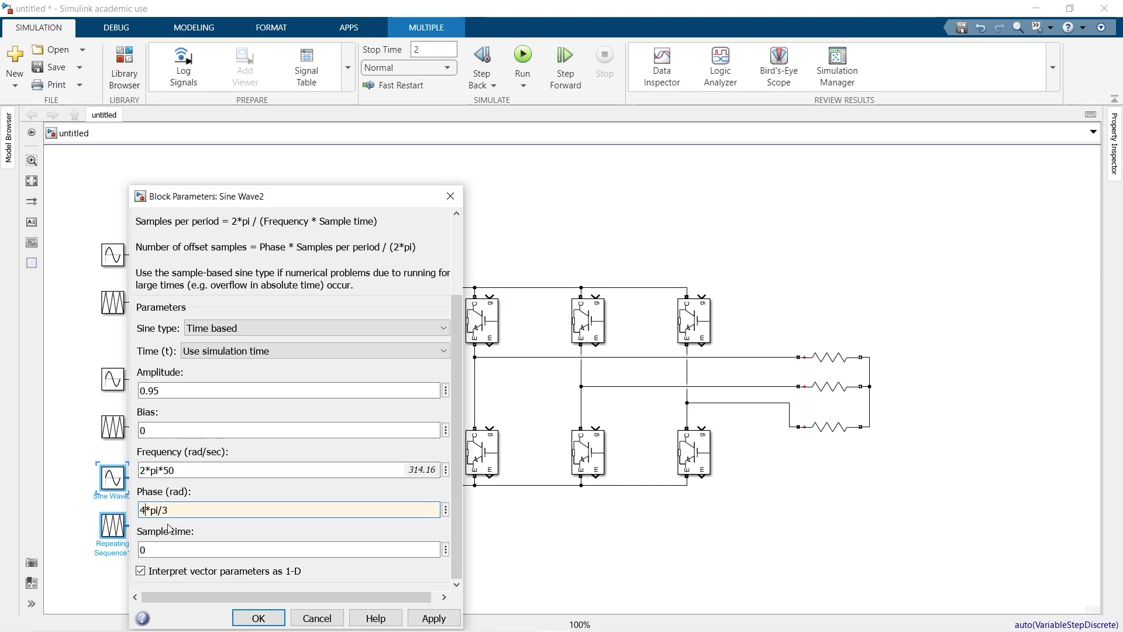
type("4")
key("Return")
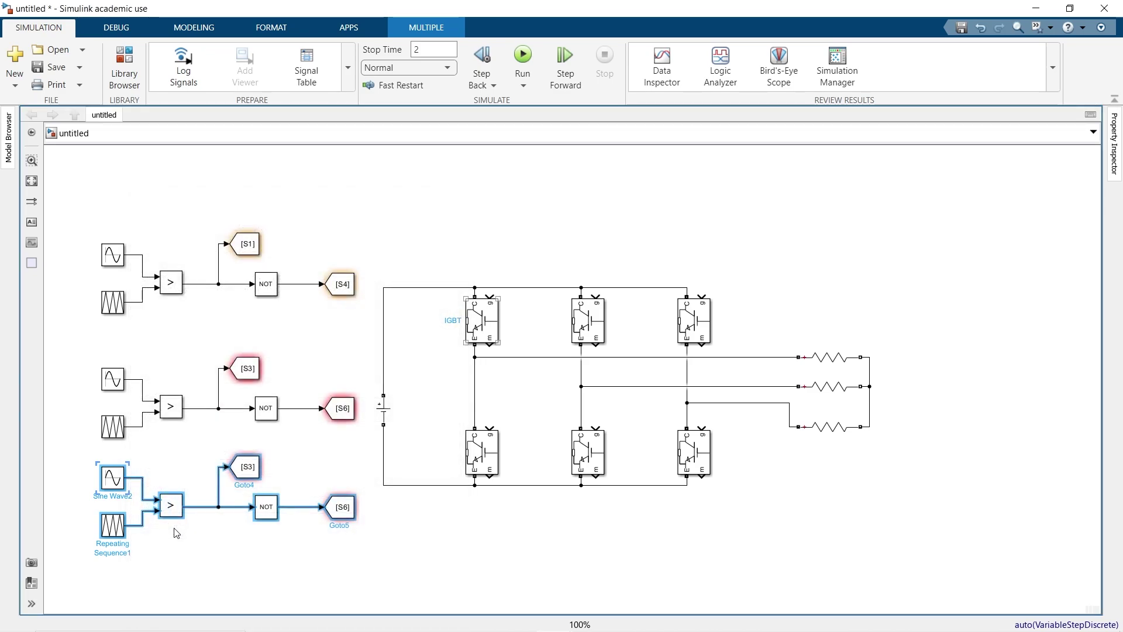
Rename the third row's Goto tags from S3 and S6 to S5 and S2.
double_click(245, 477)
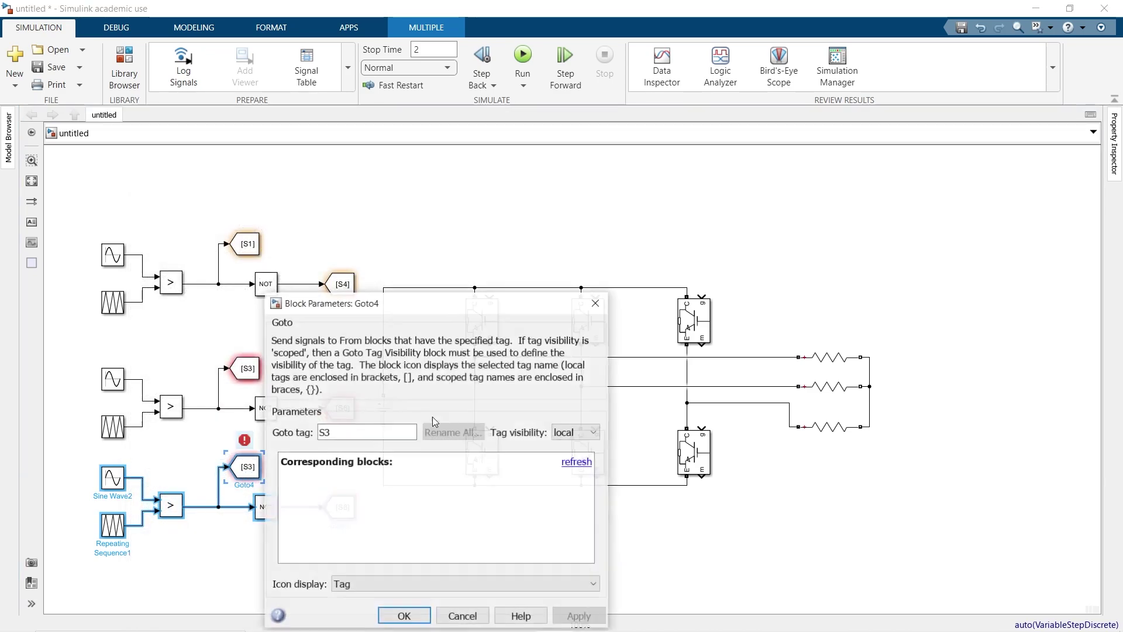
double_click(389, 436)
type("S5")
key("Return")
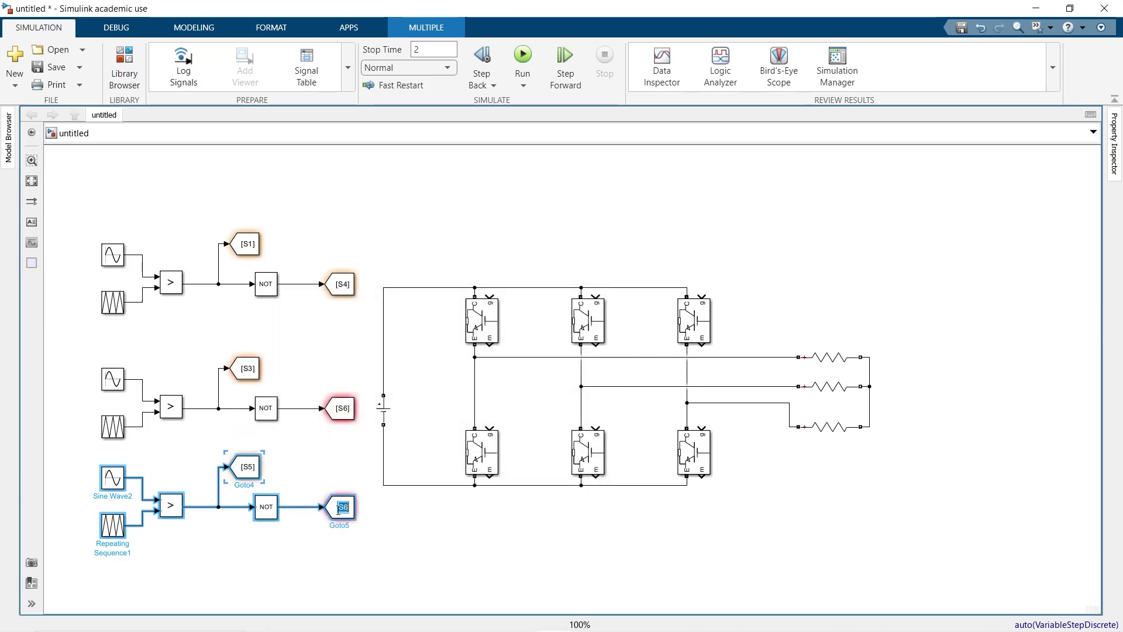
double_click(341, 508)
left_click(464, 431)
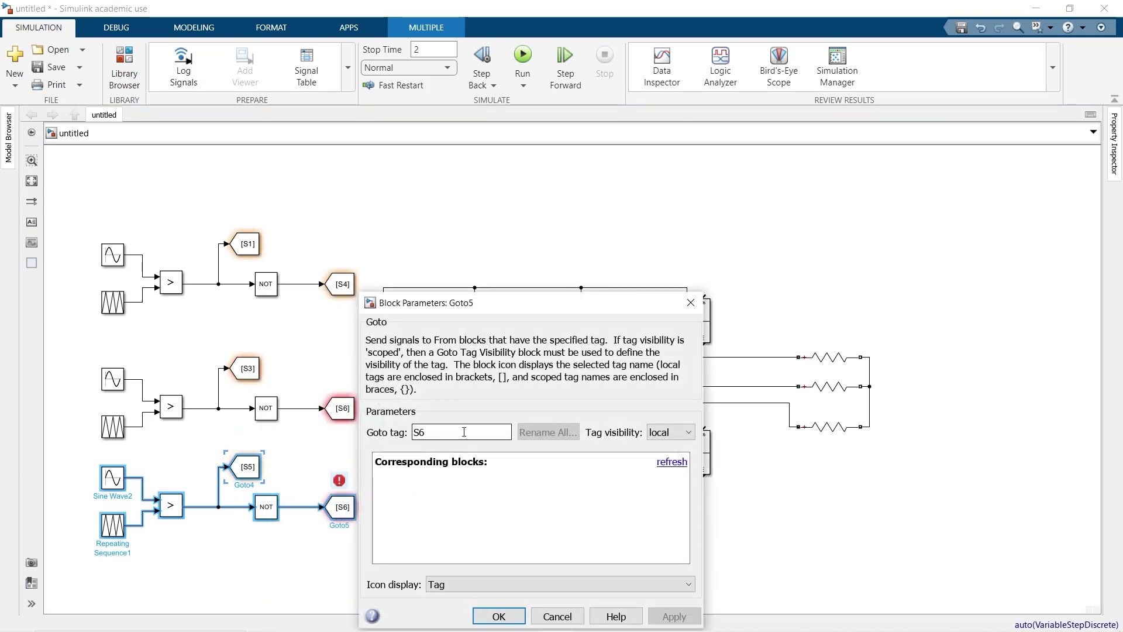
key("BackSpace")
type("2")
key("Return")
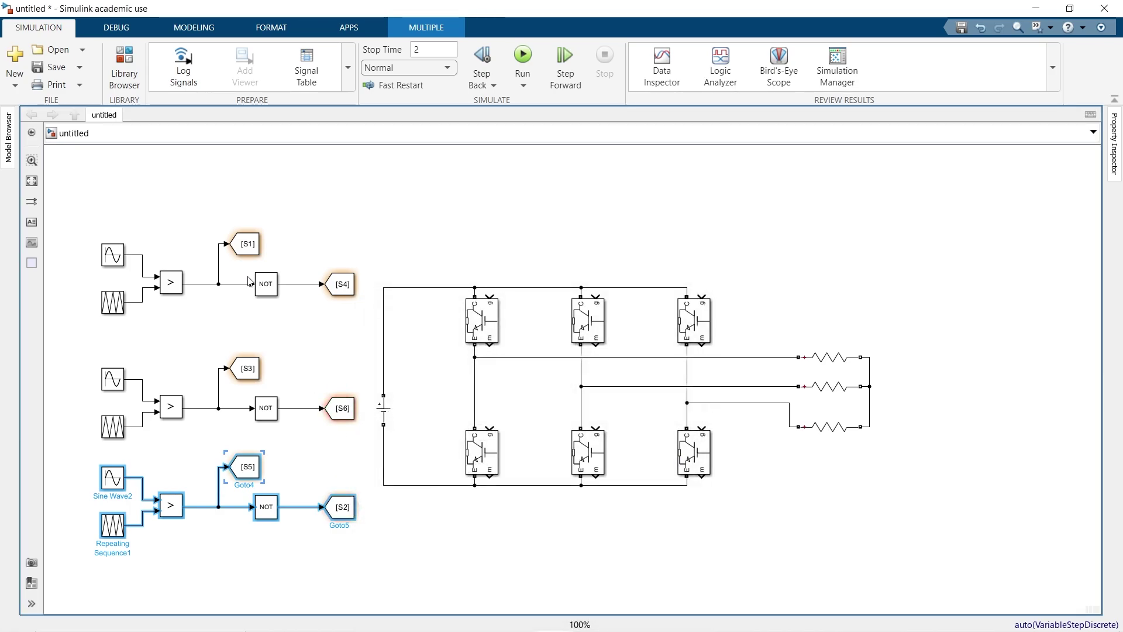
Add From blocks S1, S4 and S3 wired to the left and middle IGBT gates.
left_click_drag(264, 245, 490, 295)
left_click(472, 236)
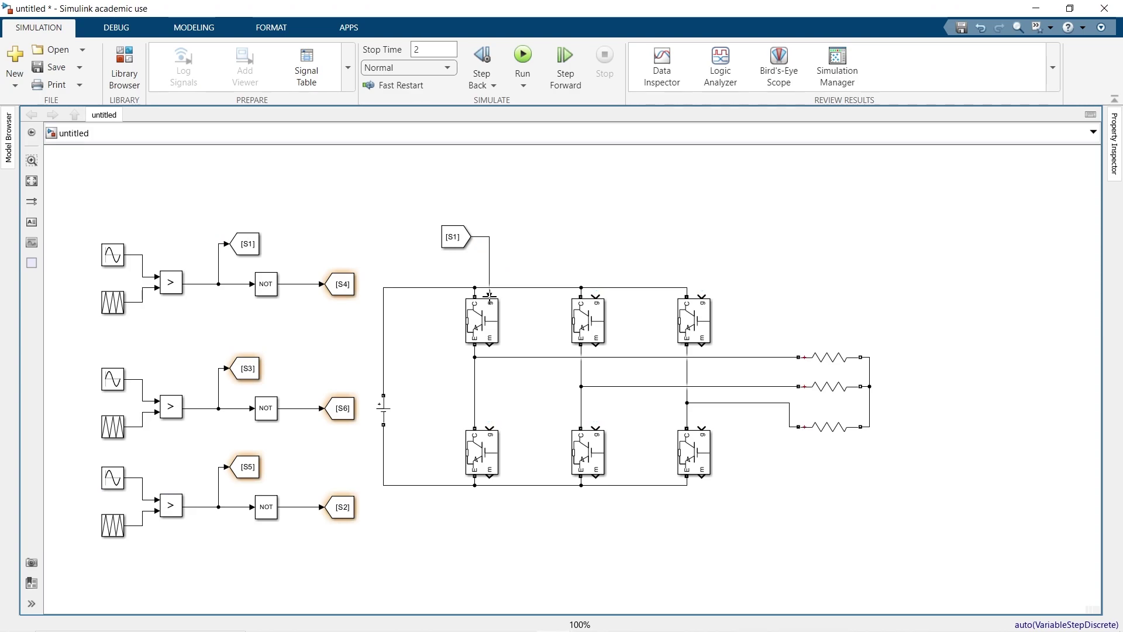
left_click(354, 287)
left_click_drag(366, 287, 463, 401)
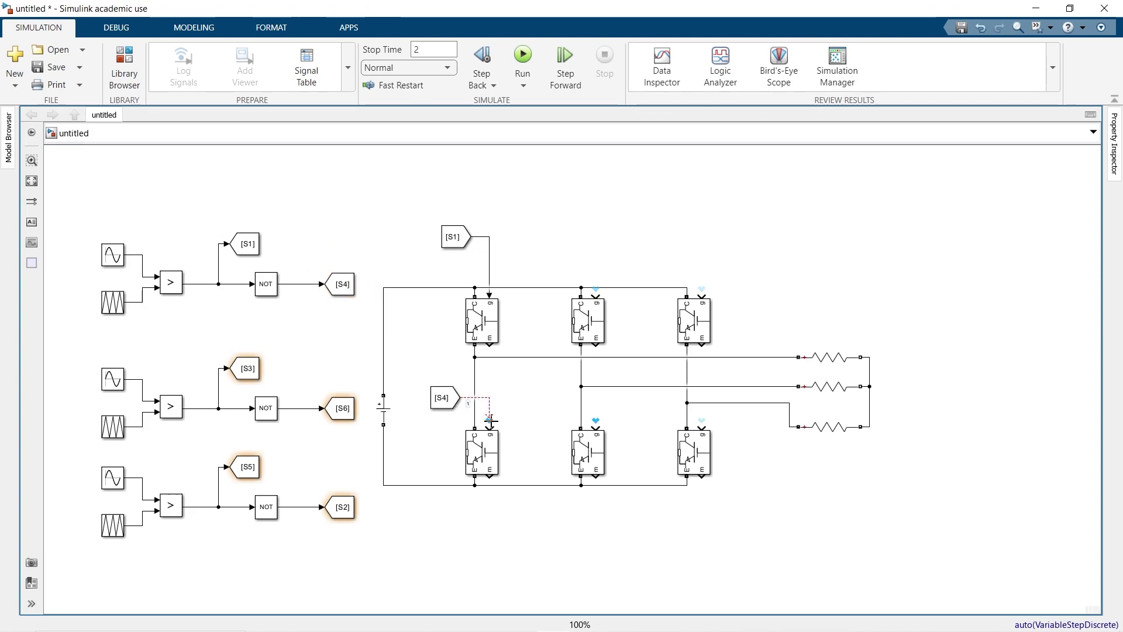
left_click(257, 366)
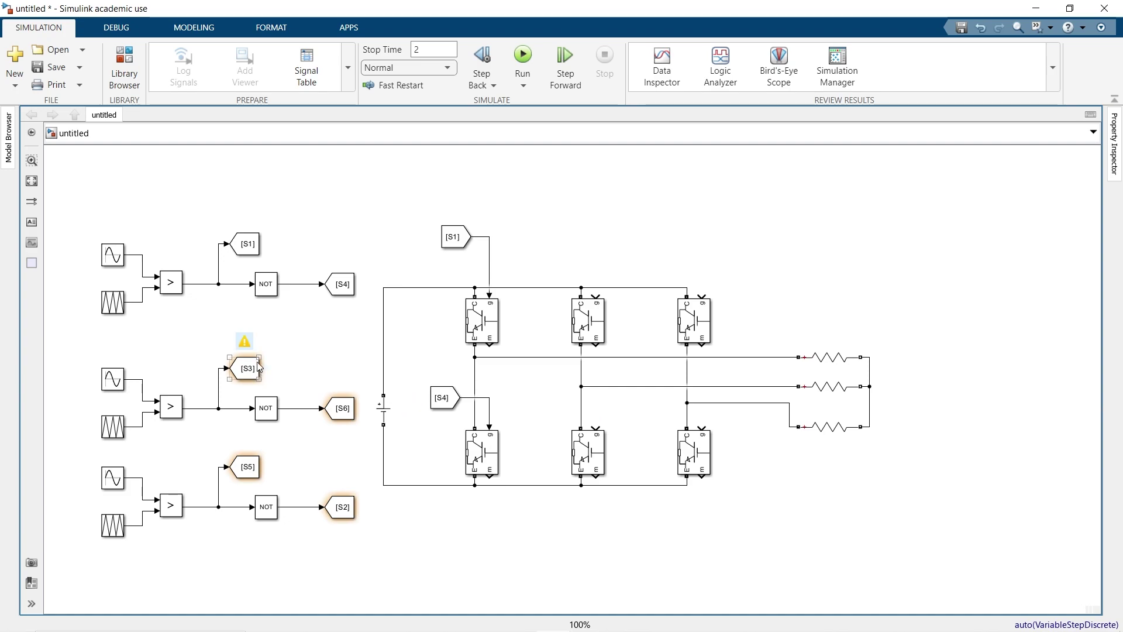
left_click_drag(364, 354, 585, 235)
left_click_drag(597, 294, 596, 296)
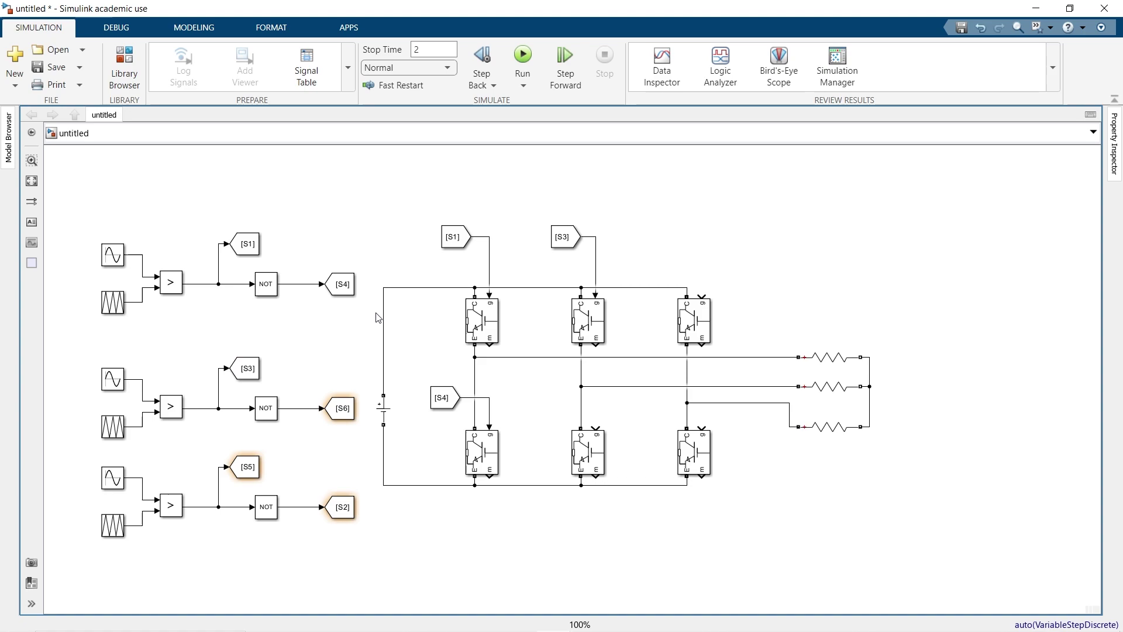
Add From blocks S6, S5 and S2 wired to the remaining middle and right IGBT gates.
left_click(352, 415)
left_click(353, 416)
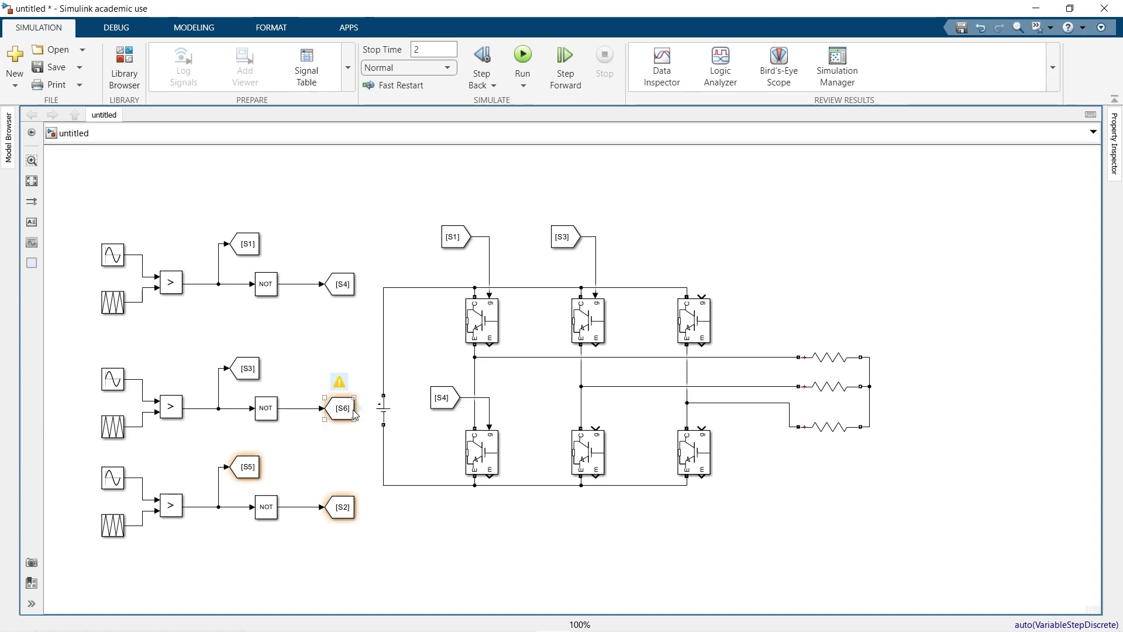
left_click_drag(359, 413, 597, 426)
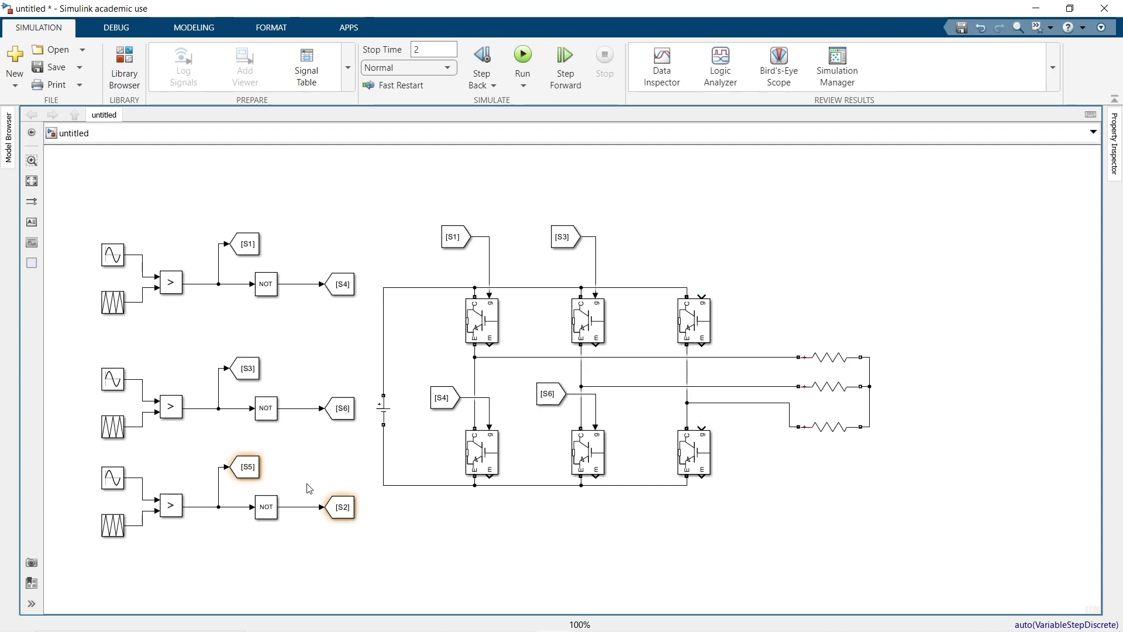
left_click(249, 466)
mouse_move(264, 467)
left_mouse_down()
mouse_move(287, 473)
mouse_move(678, 240)
mouse_move(661, 243)
mouse_move(693, 266)
left_mouse_up()
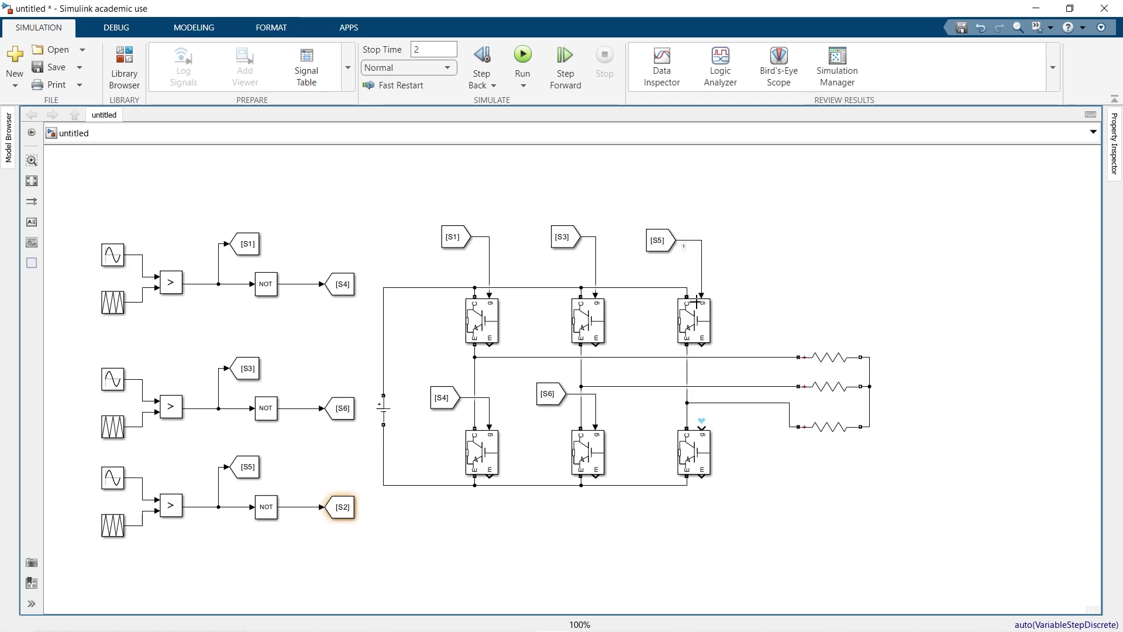
left_click(353, 514)
left_click(363, 506)
left_click_drag(358, 507, 648, 410)
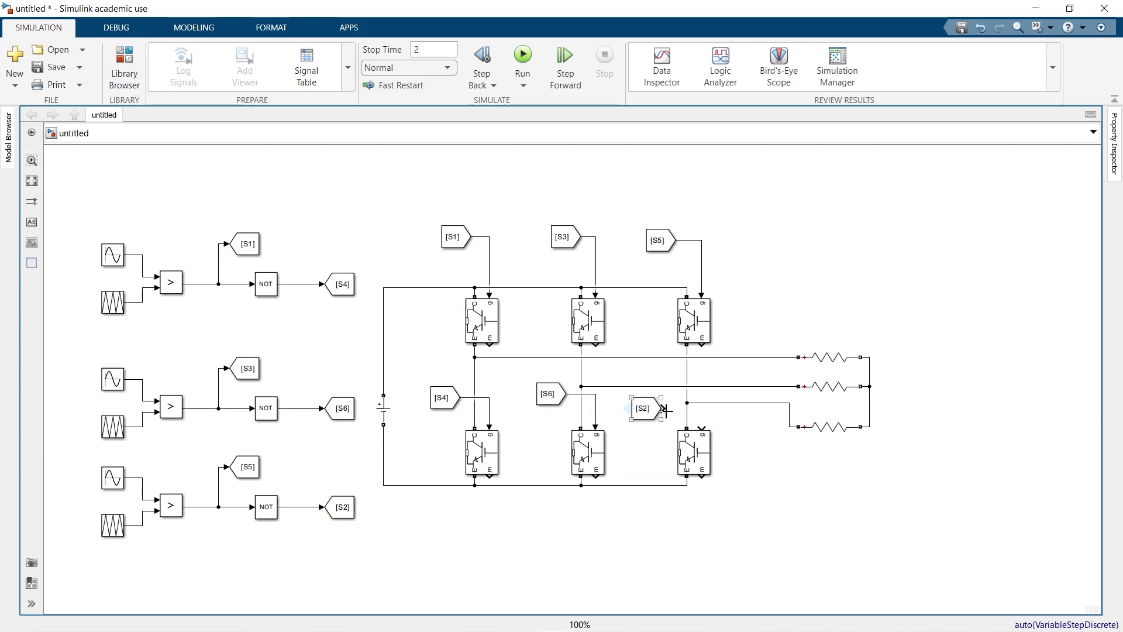
left_click_drag(722, 420, 709, 431)
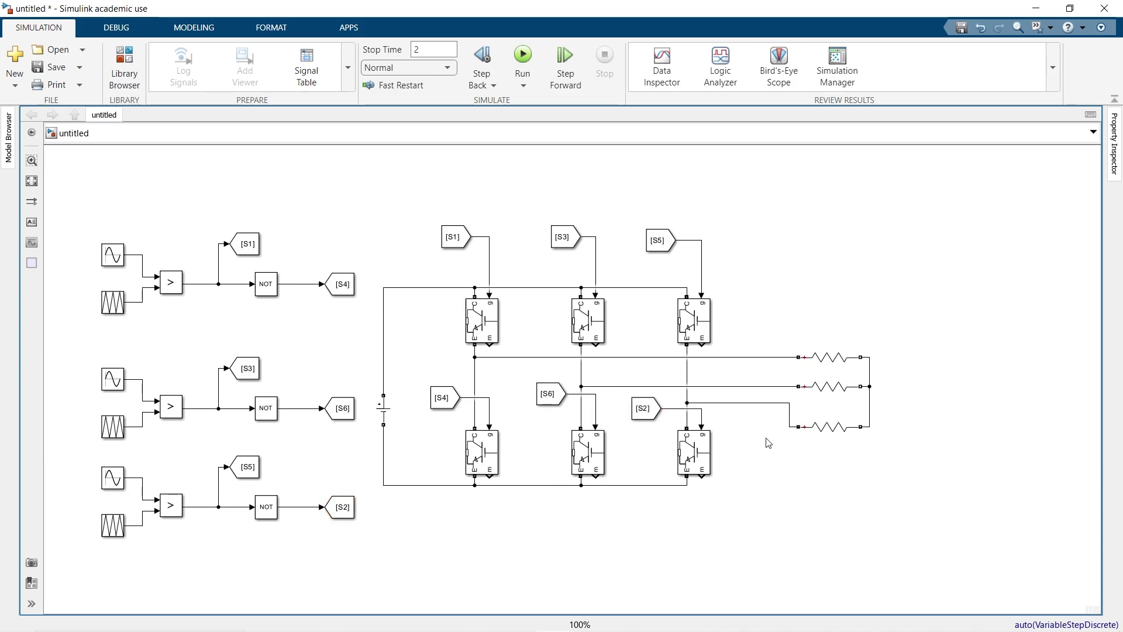
left_click_drag(549, 395, 549, 399)
Move the DC voltage source onto the bus and set its amplitude to 400 V.
left_click_drag(384, 414, 388, 374)
double_click(388, 374)
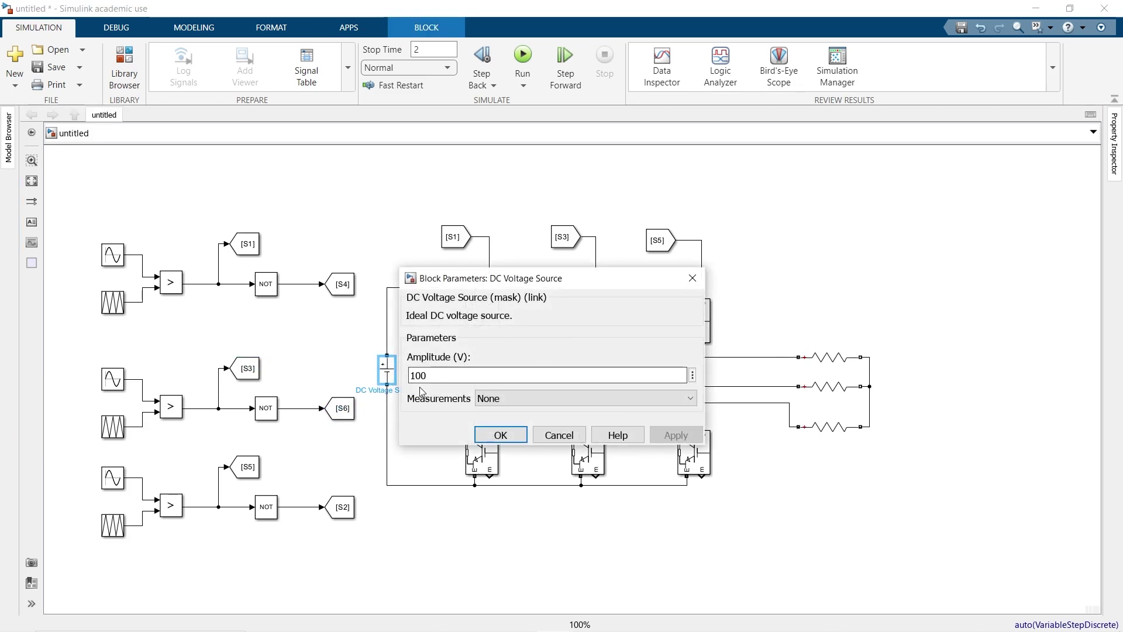
type("400")
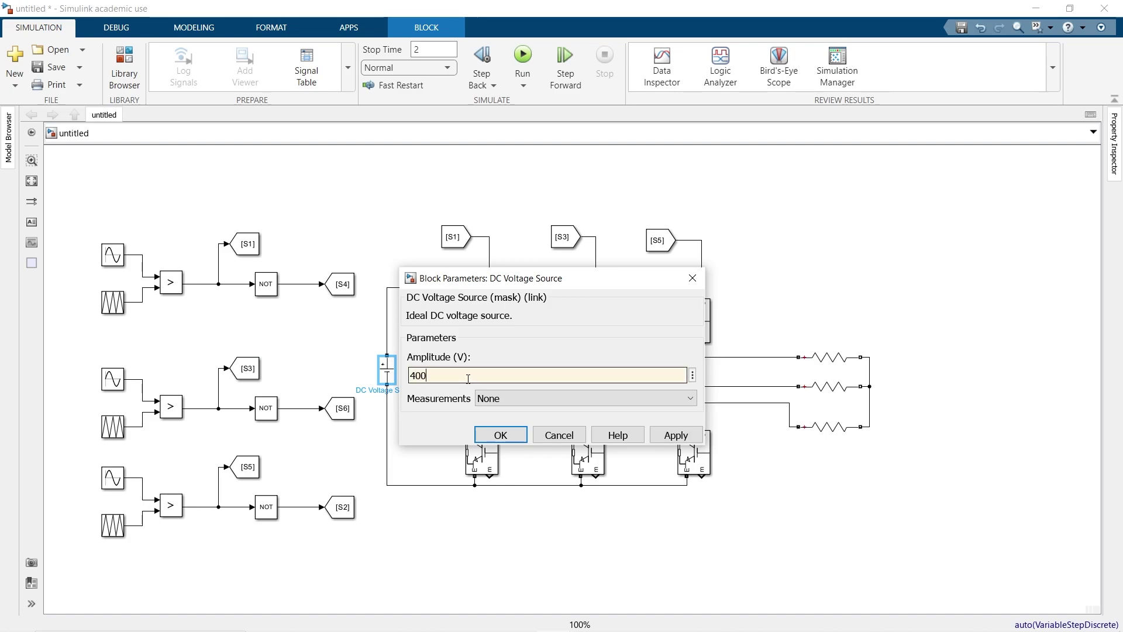
key("Return")
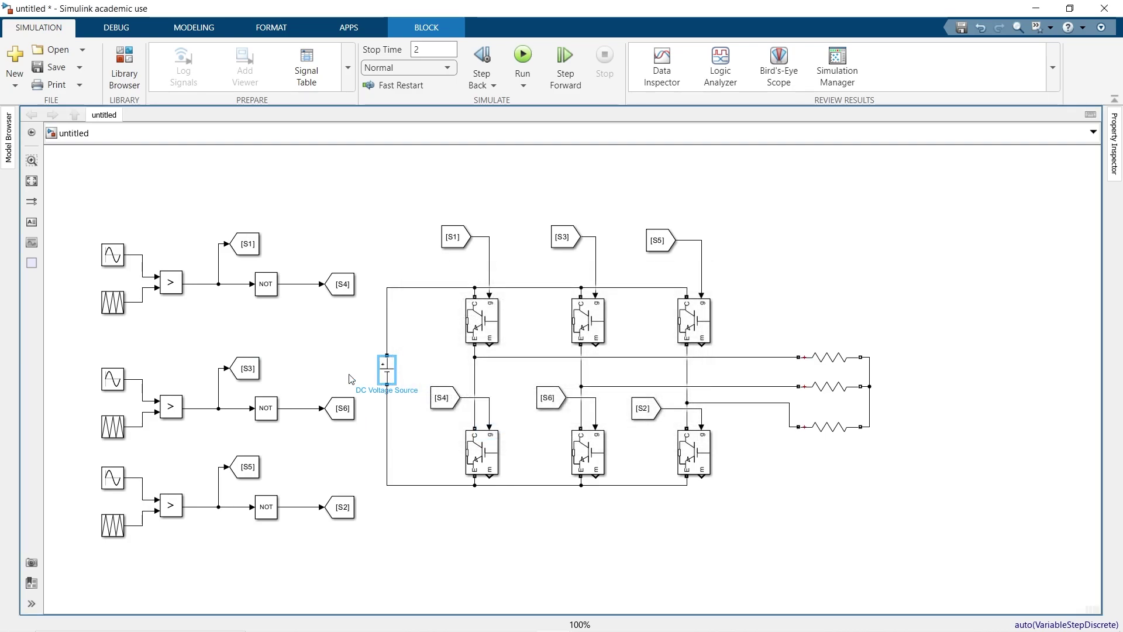
left_click(316, 358)
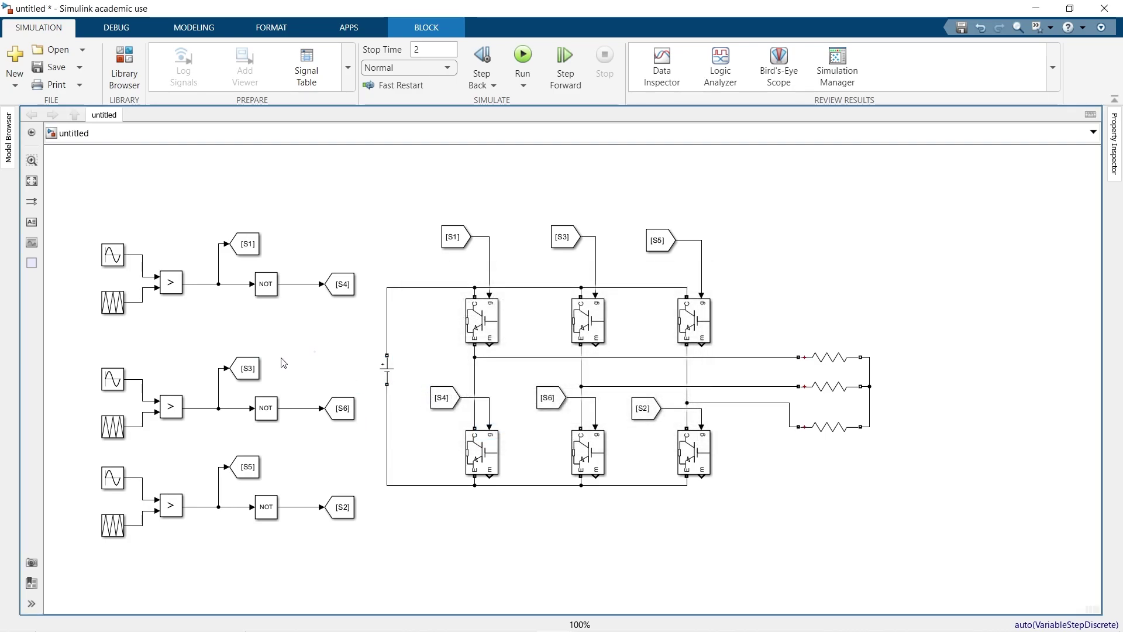
Insert a powergui block and place it above the inverter circuit.
double_click(295, 220)
type("power")
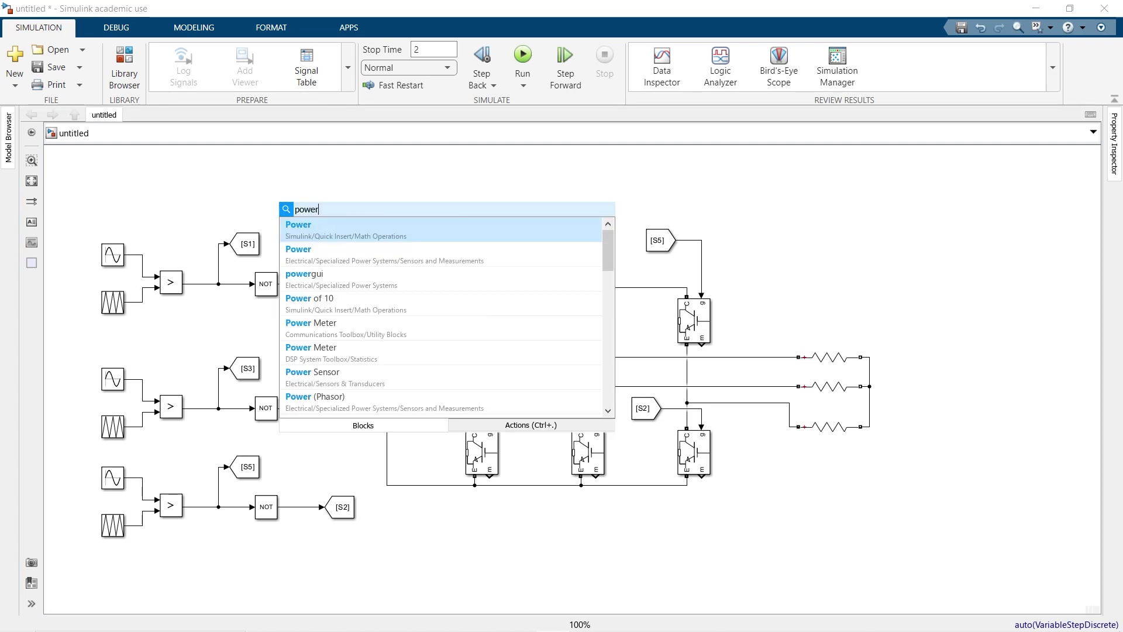
key("Down")
key("Down")
key("Down")
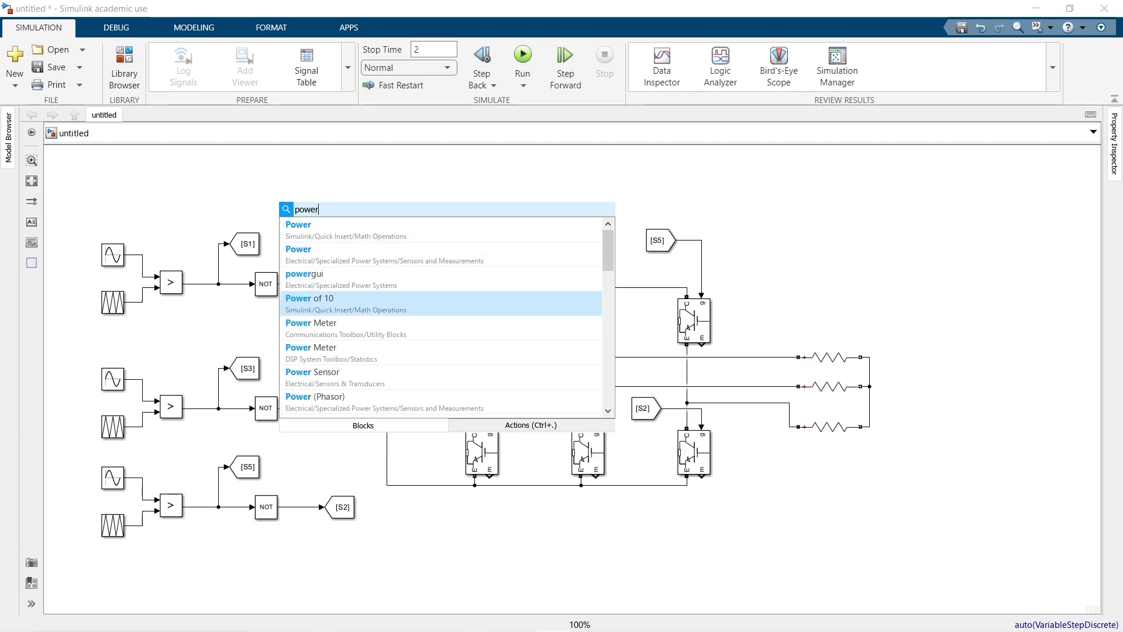
key("Up")
key("Return")
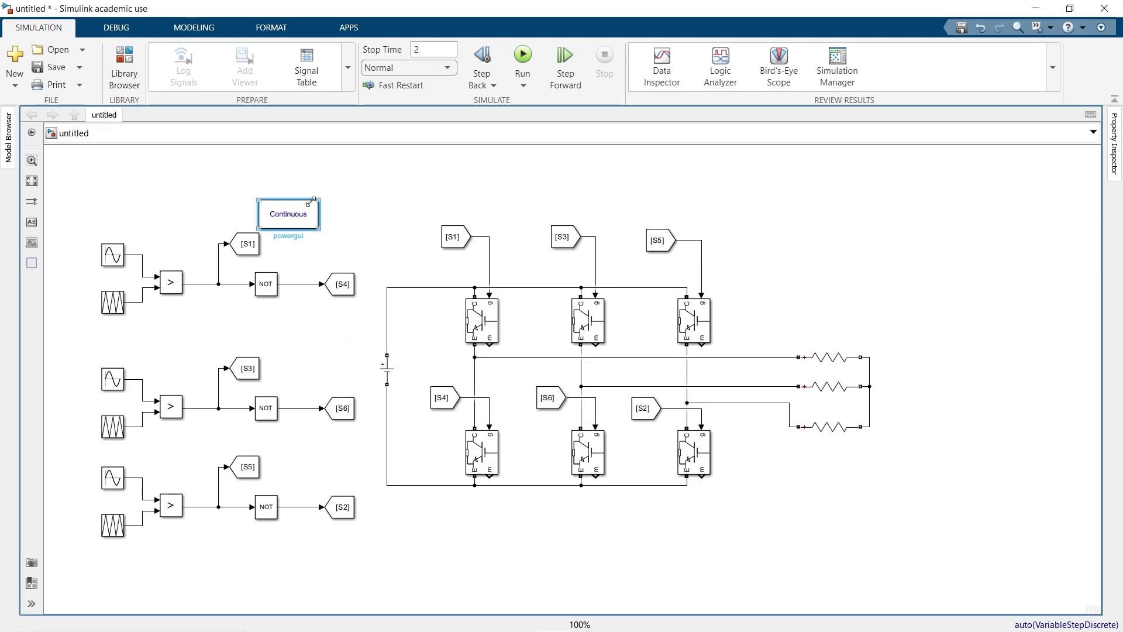
left_click_drag(285, 208, 305, 179)
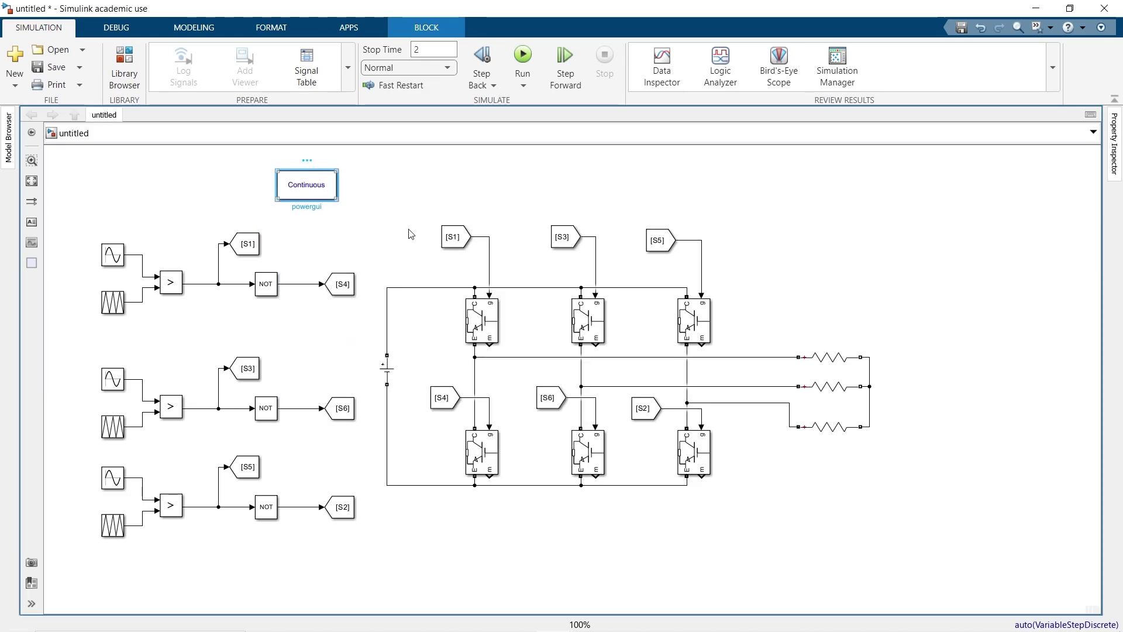
Set powergui to Discrete with a 50e-6 s sample time, then run the simulation.
key("Return")
left_click(450, 93)
left_click(450, 124)
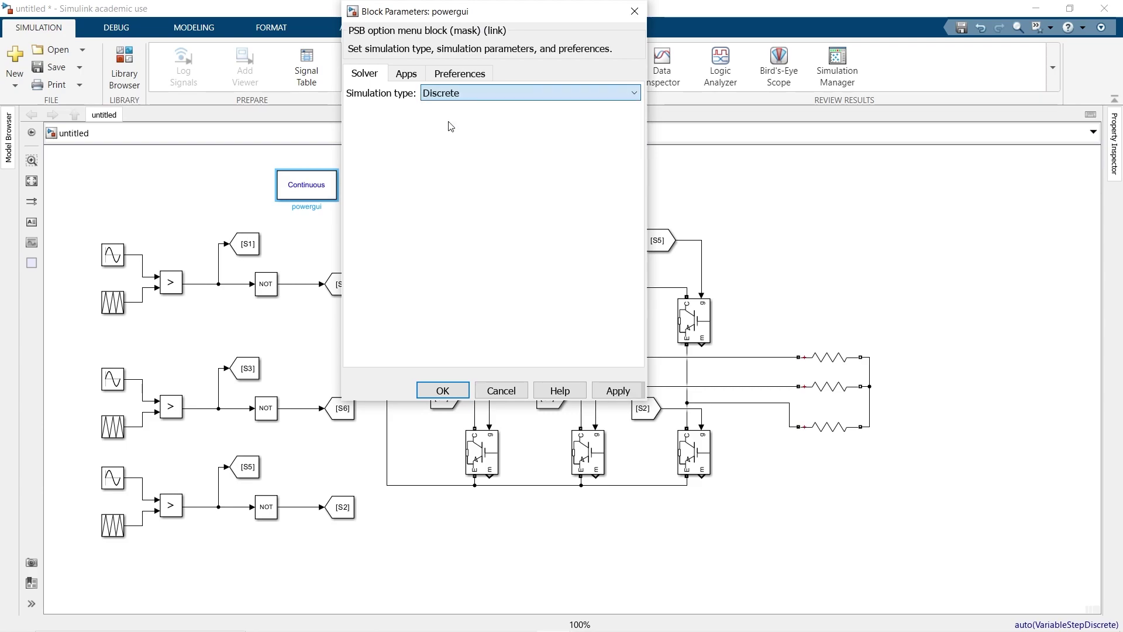
left_click(690, 391)
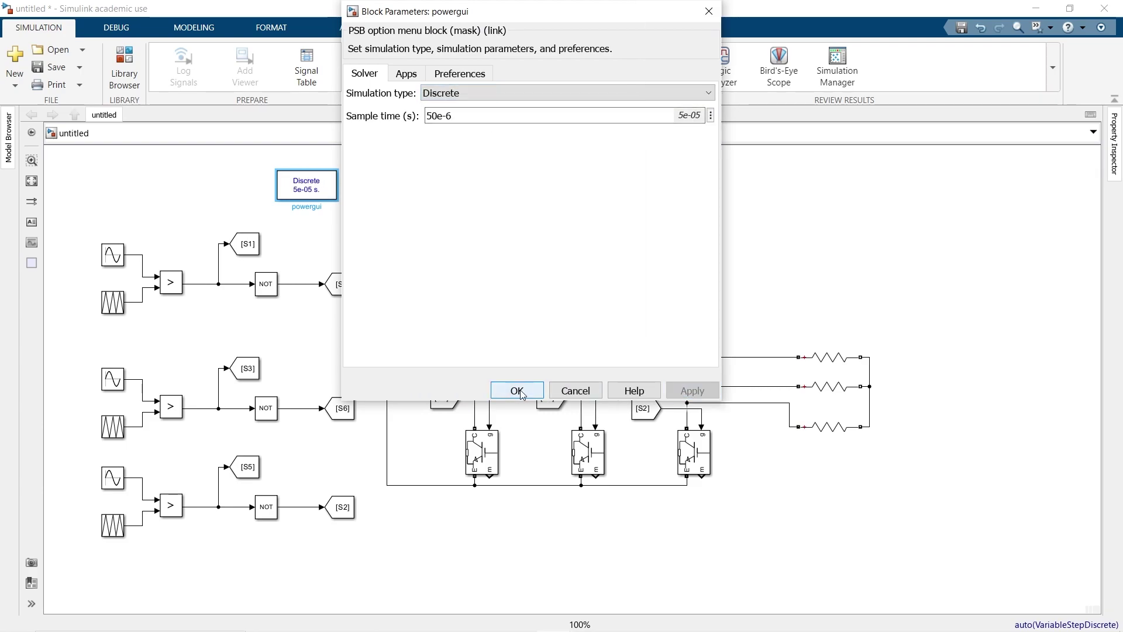
left_click(517, 391)
left_click(408, 188)
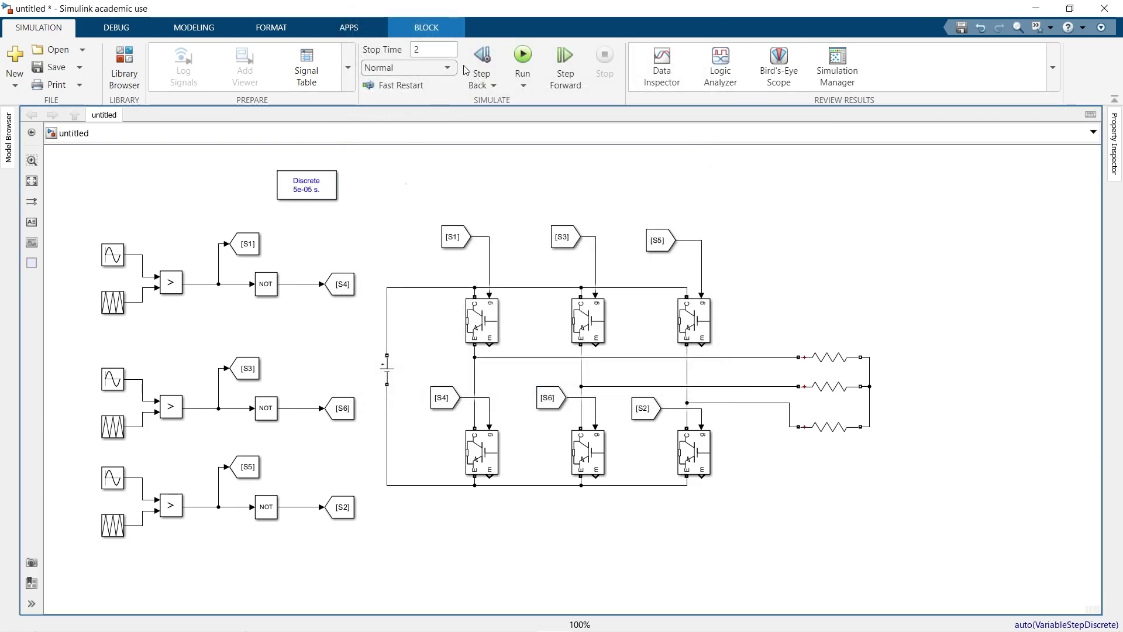
key("space")
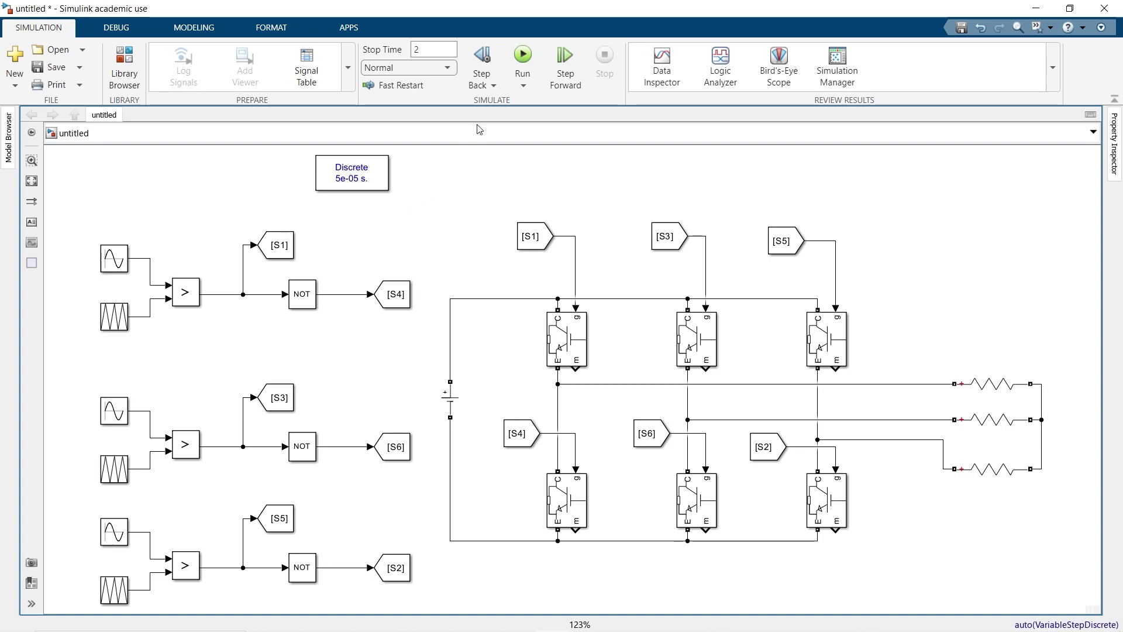
left_click(522, 58)
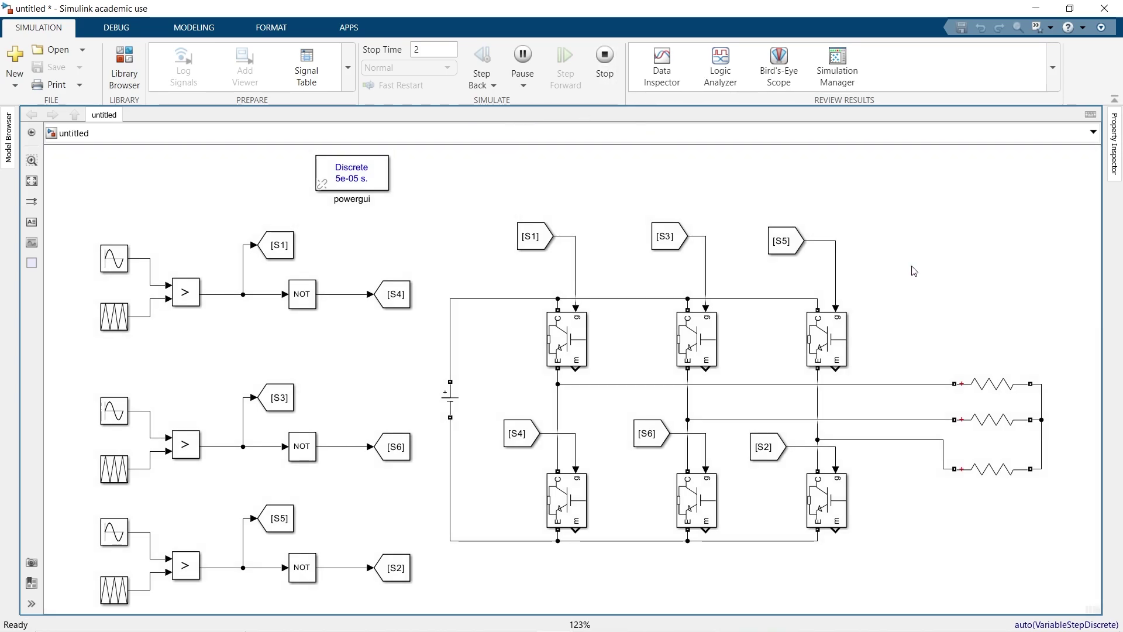
Insert a Scope block to the right of the load.
double_click(915, 271)
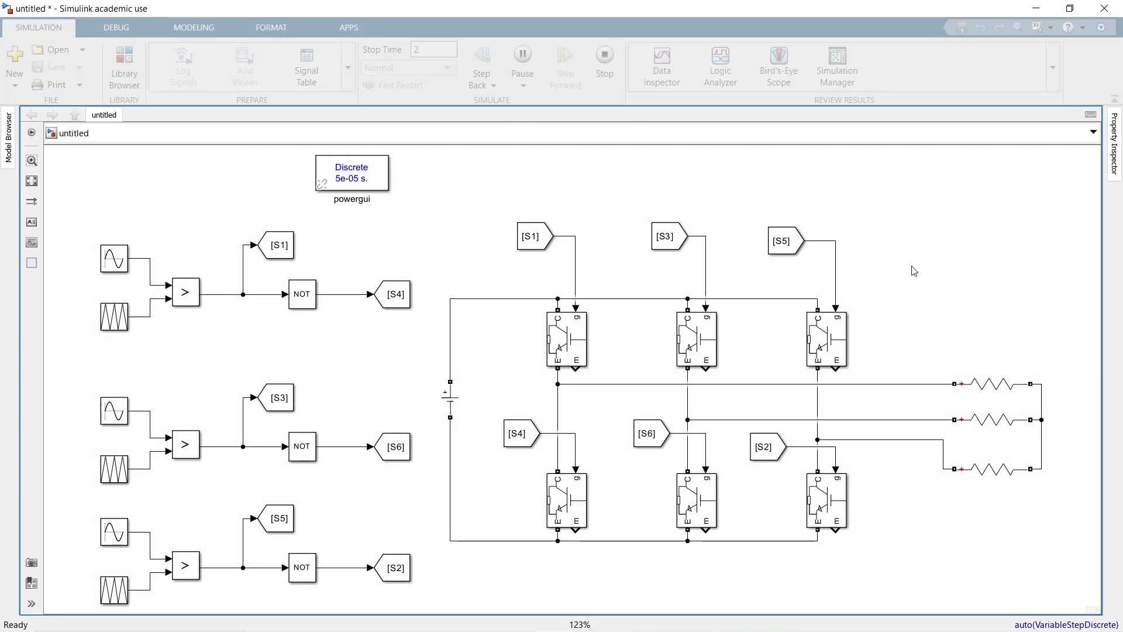
type("scope")
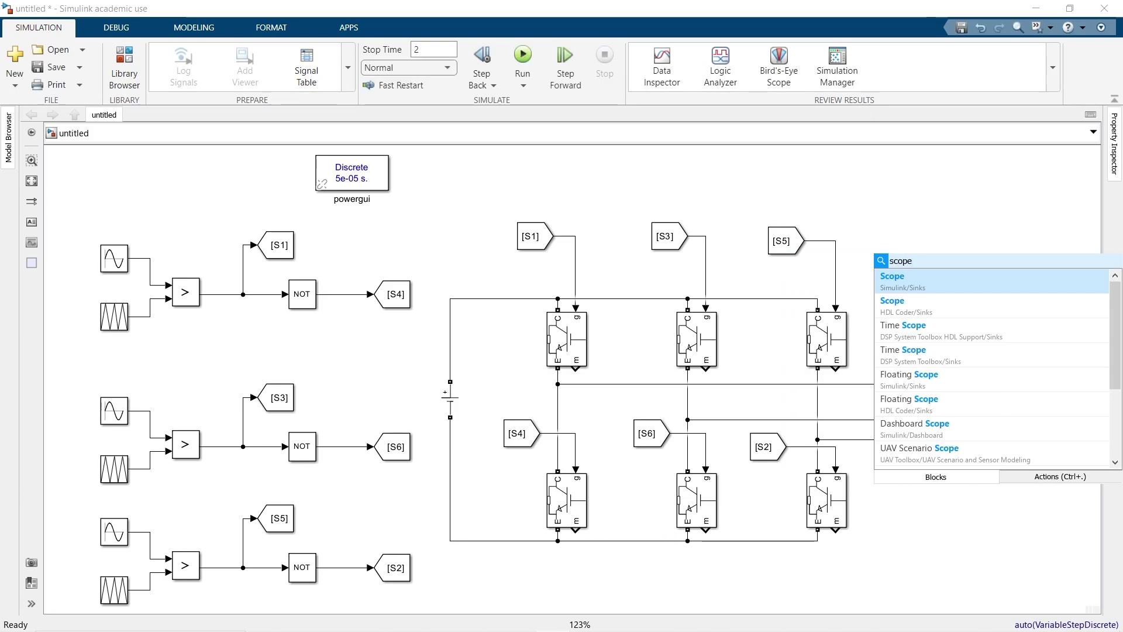
key("Return")
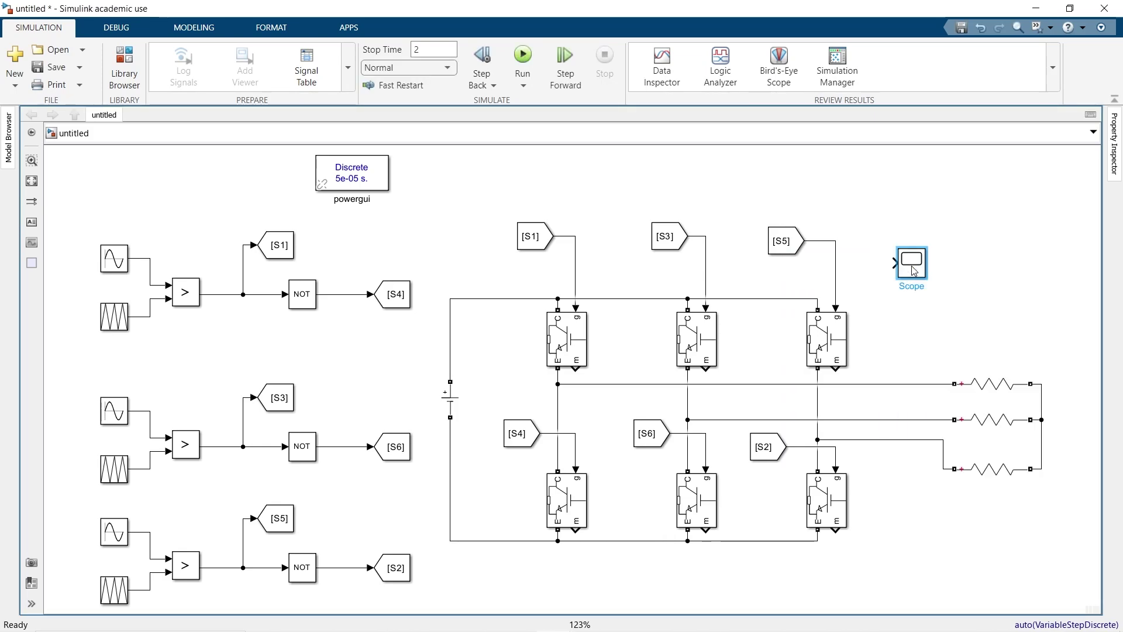
left_click_drag(912, 273, 1067, 272)
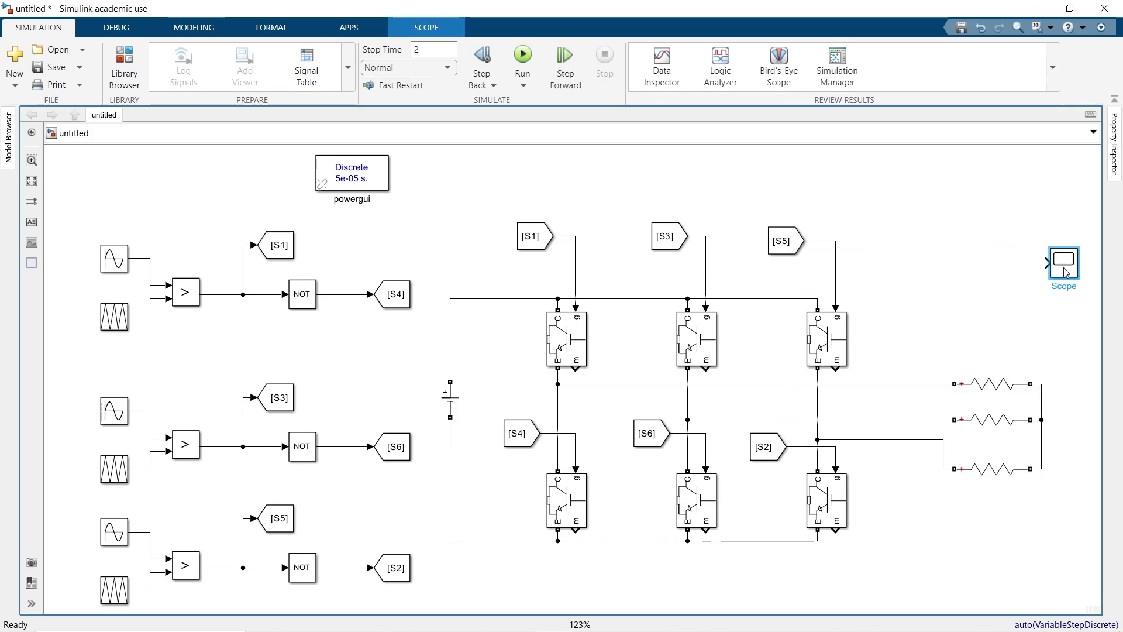
Add a Voltage Measurement block across the top and middle load lines.
double_click(994, 280)
type("volt")
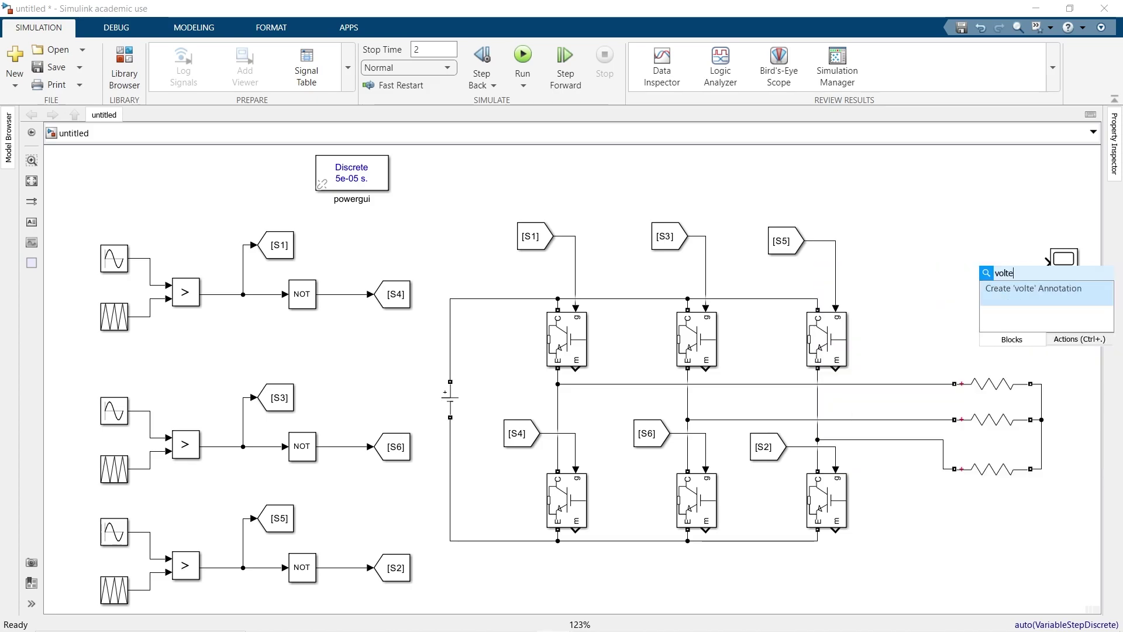
key("Return")
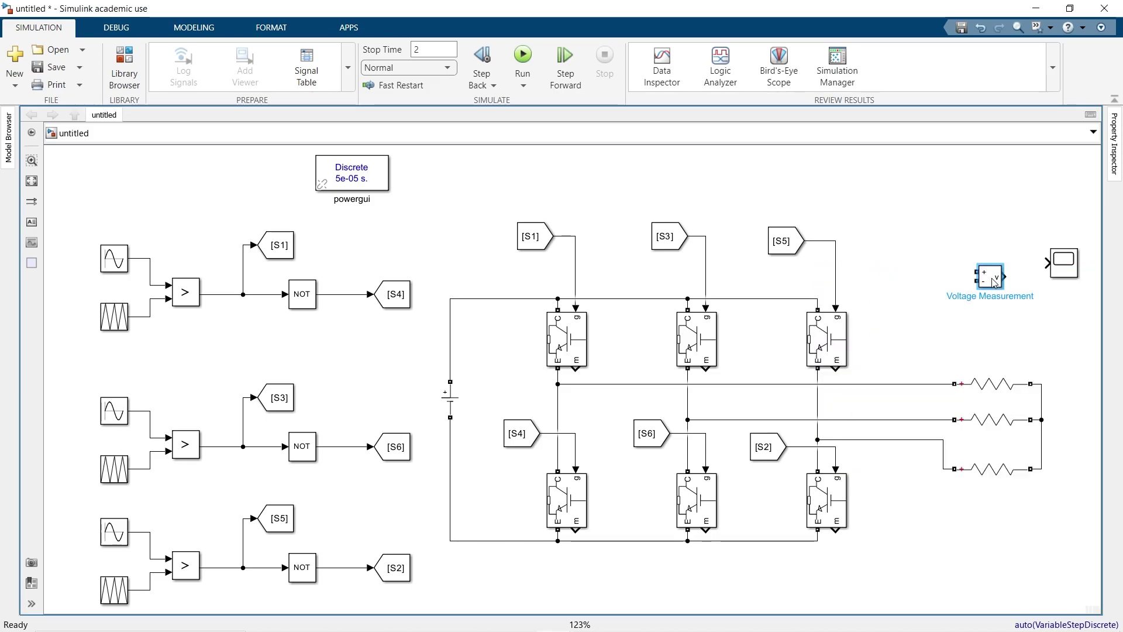
left_click_drag(991, 283, 945, 328)
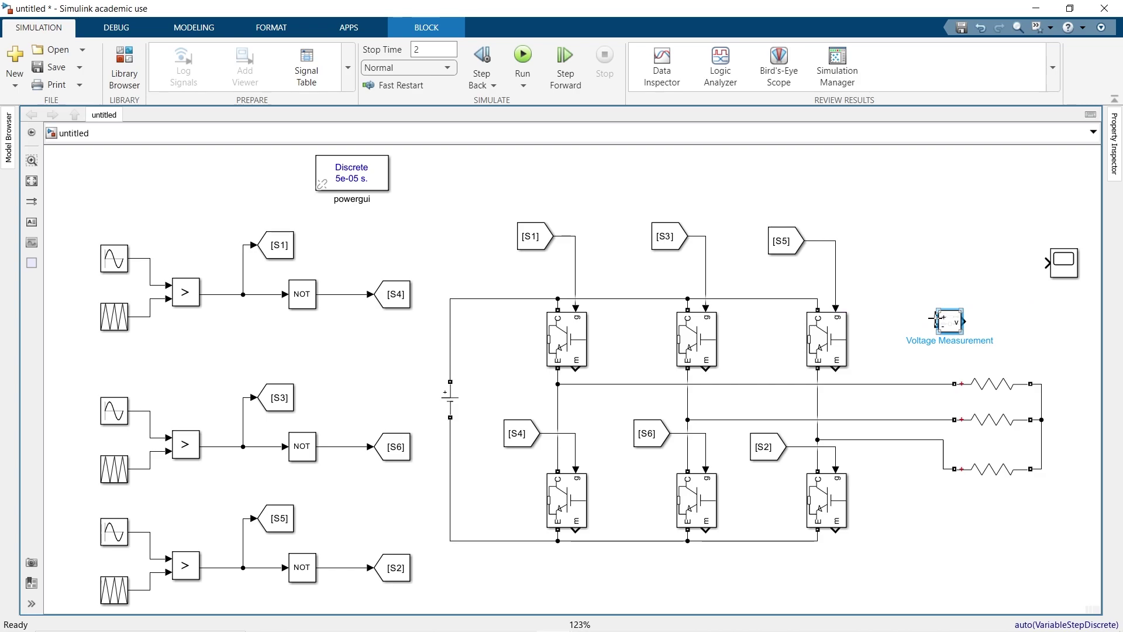
left_click_drag(905, 385, 904, 384)
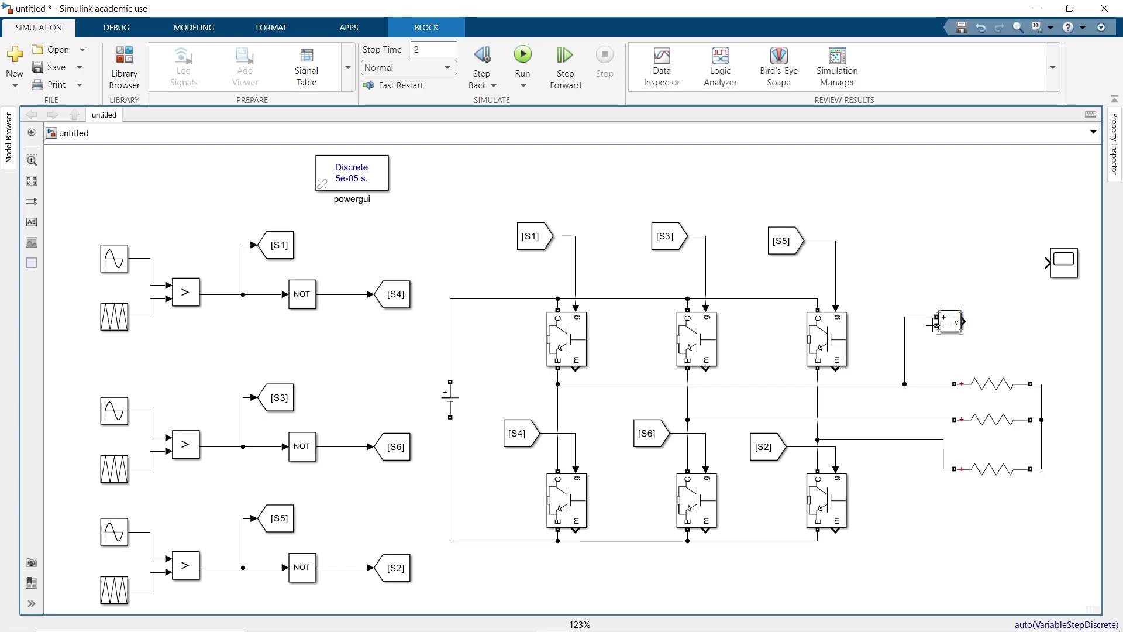
left_click_drag(931, 325, 919, 419)
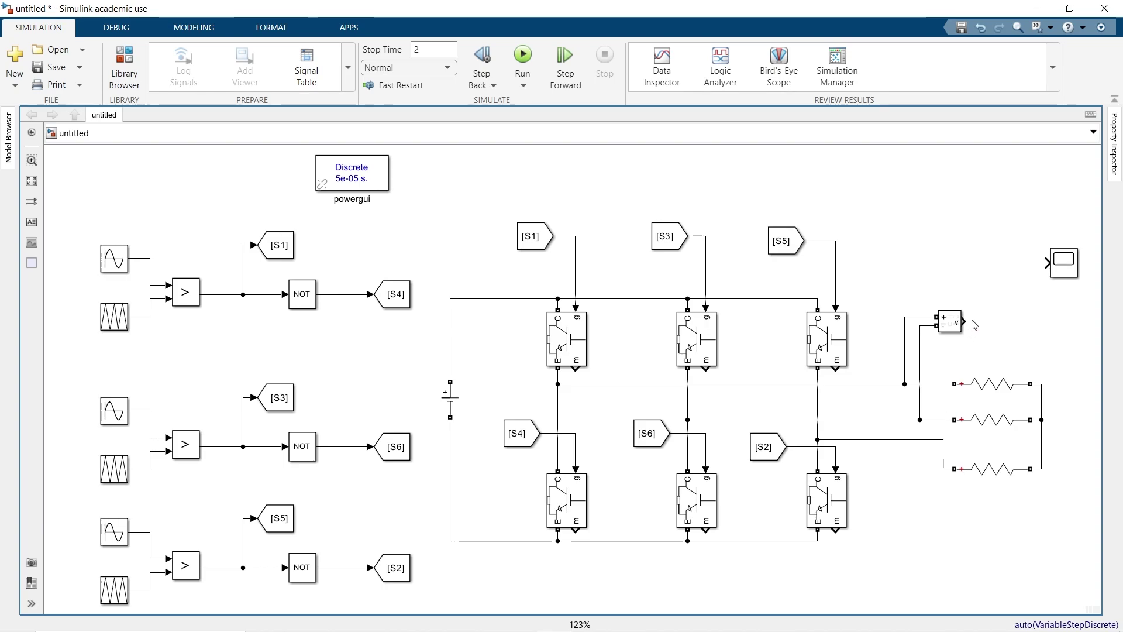
Connect the measurement outputs to the Scope inputs and re-run the simulation.
left_click(1066, 267)
mouse_move(1066, 267)
left_mouse_down()
mouse_move(1062, 325)
mouse_move(965, 321)
mouse_move(960, 345)
mouse_move(971, 364)
mouse_move(939, 360)
mouse_move(928, 375)
mouse_move(1044, 384)
left_mouse_up()
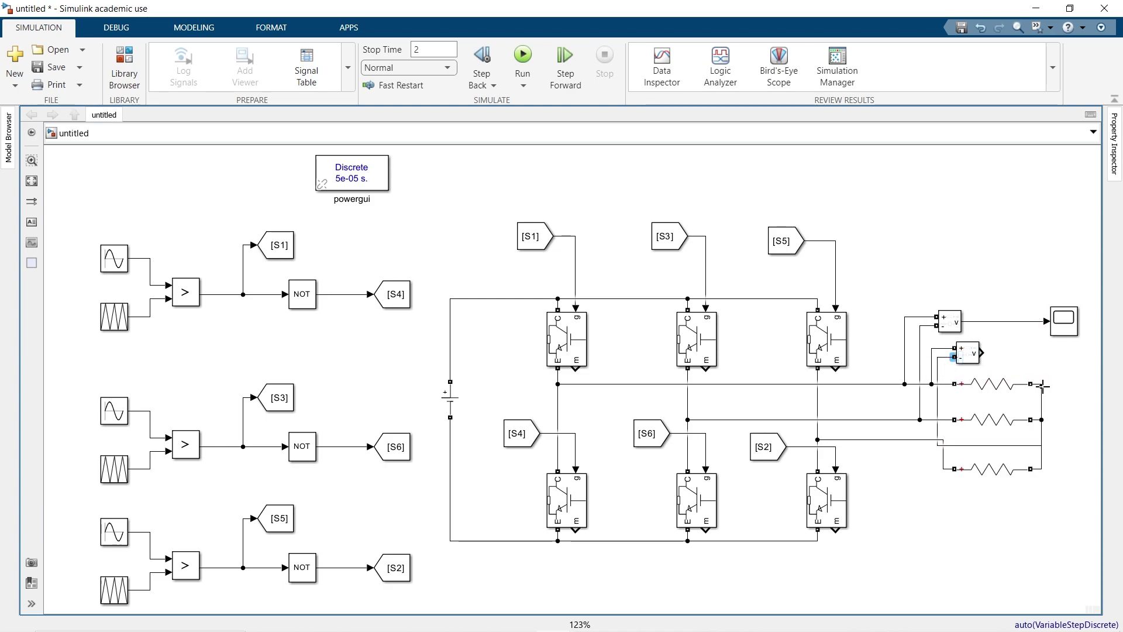
left_click_drag(983, 353, 1045, 331)
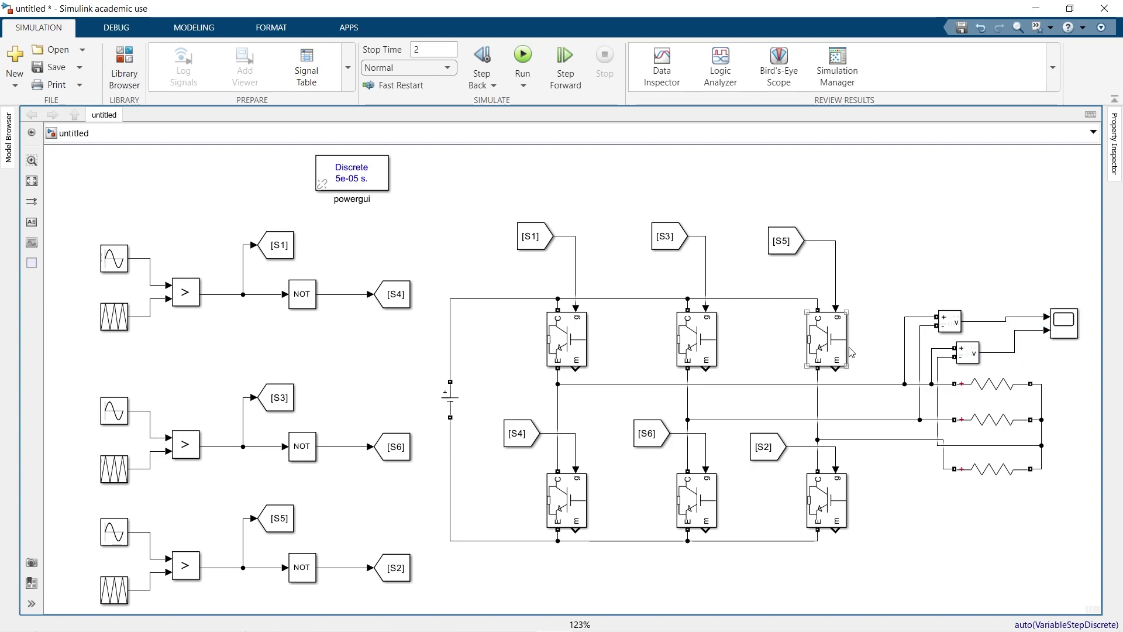
left_click(523, 56)
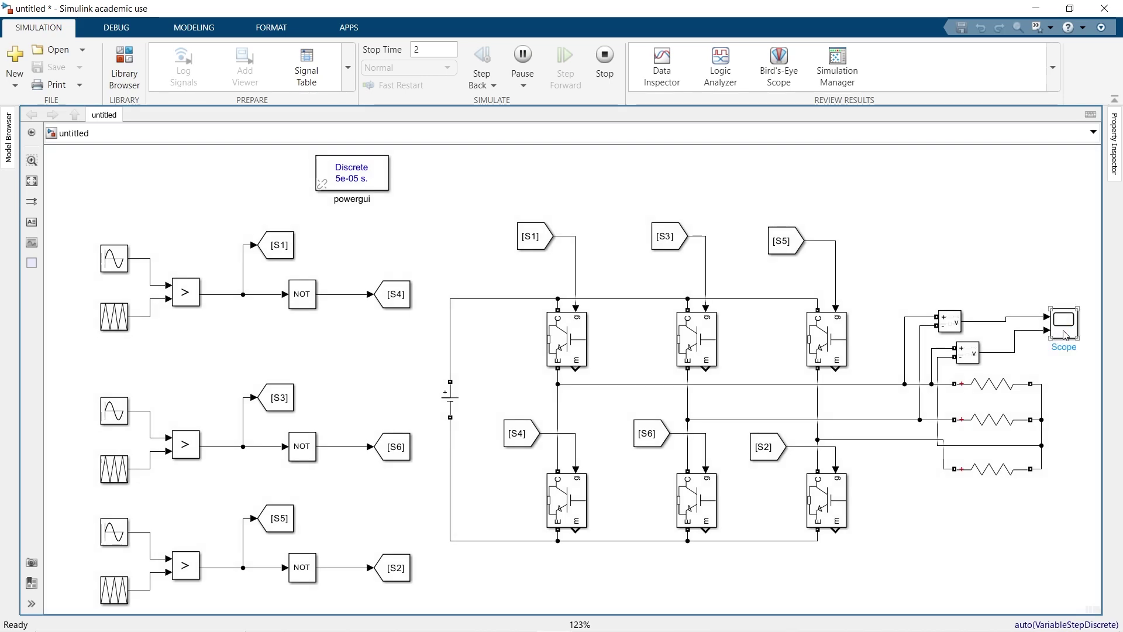
Open the Scope window full screen to view the ±400 V line-voltage traces.
double_click(1065, 328)
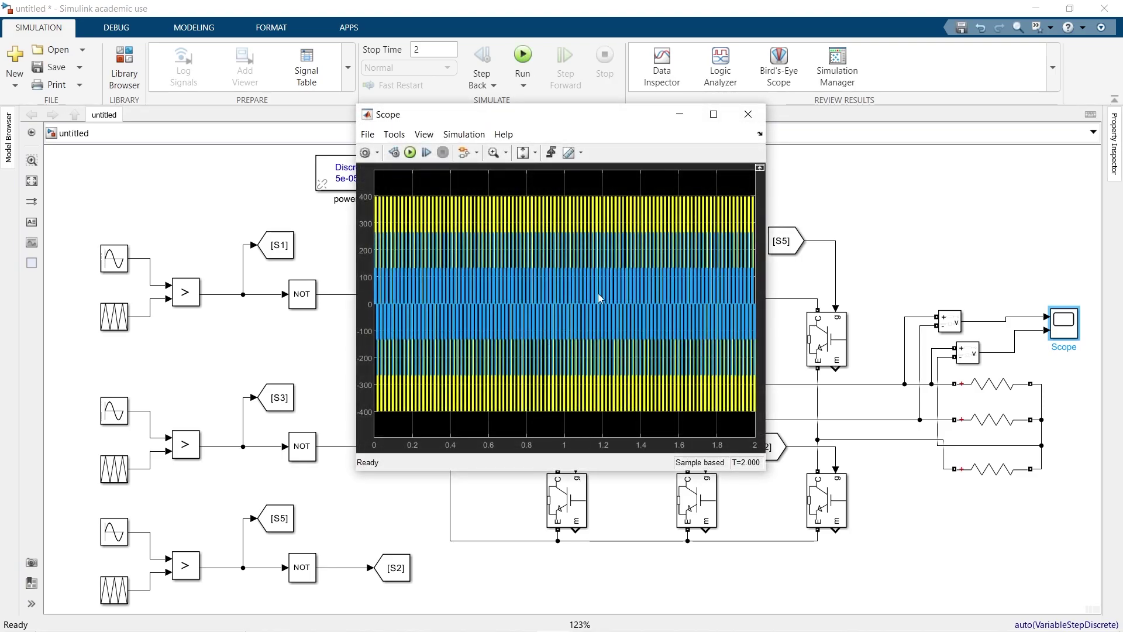
left_click(714, 114)
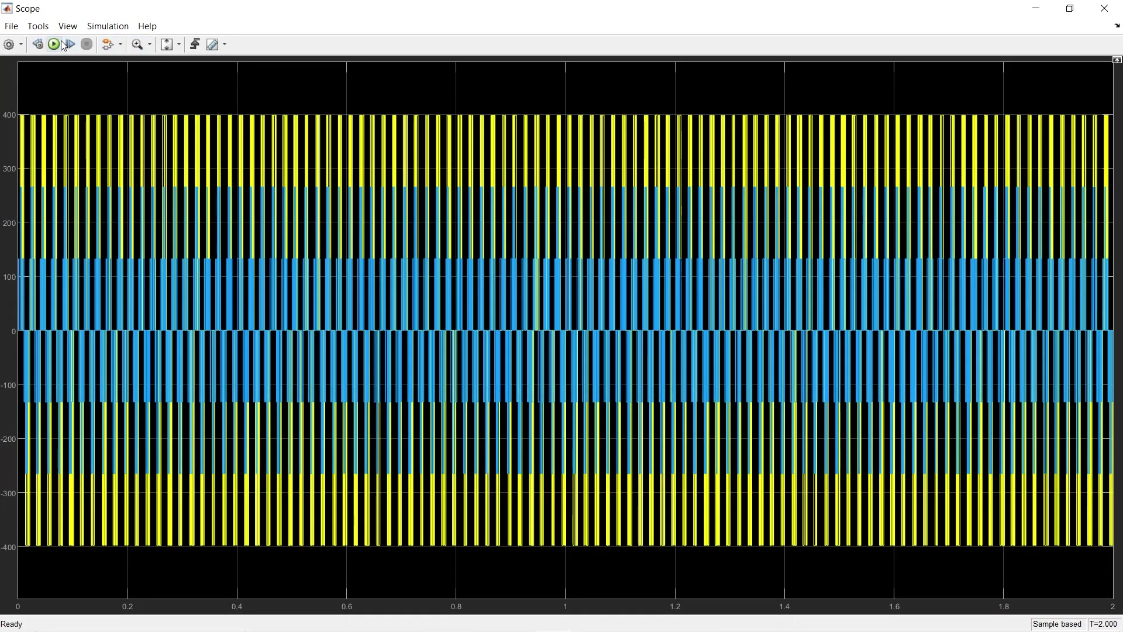
left_click(179, 45)
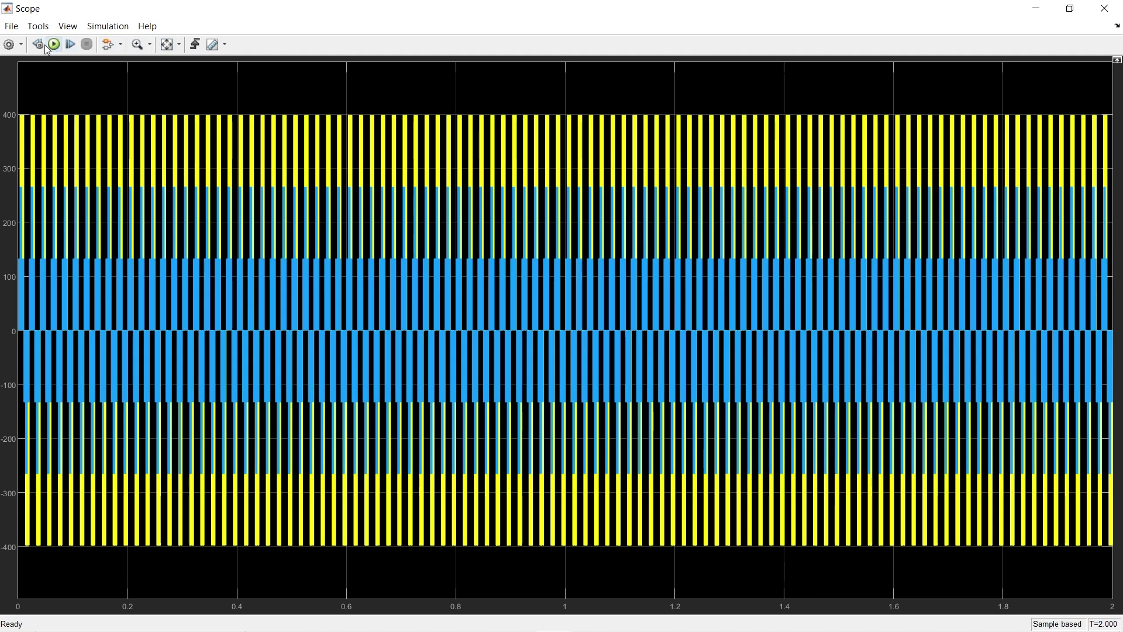
Give the Scope 2 input ports with a 2×1 stacked axes layout.
left_click(8, 45)
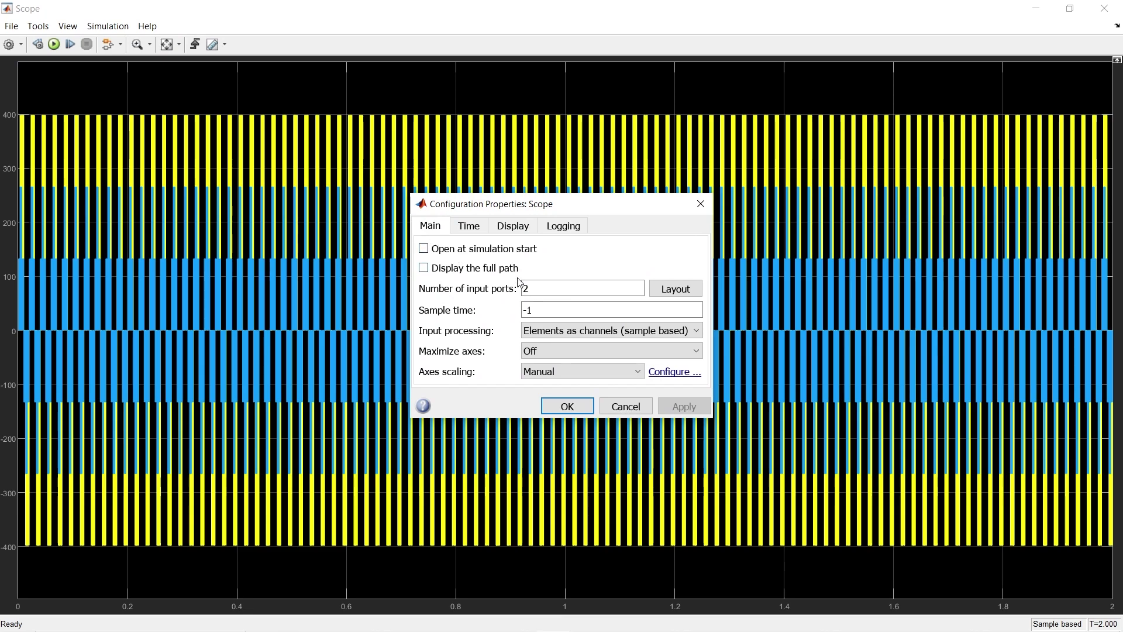
double_click(582, 287)
type("2")
left_click(695, 291)
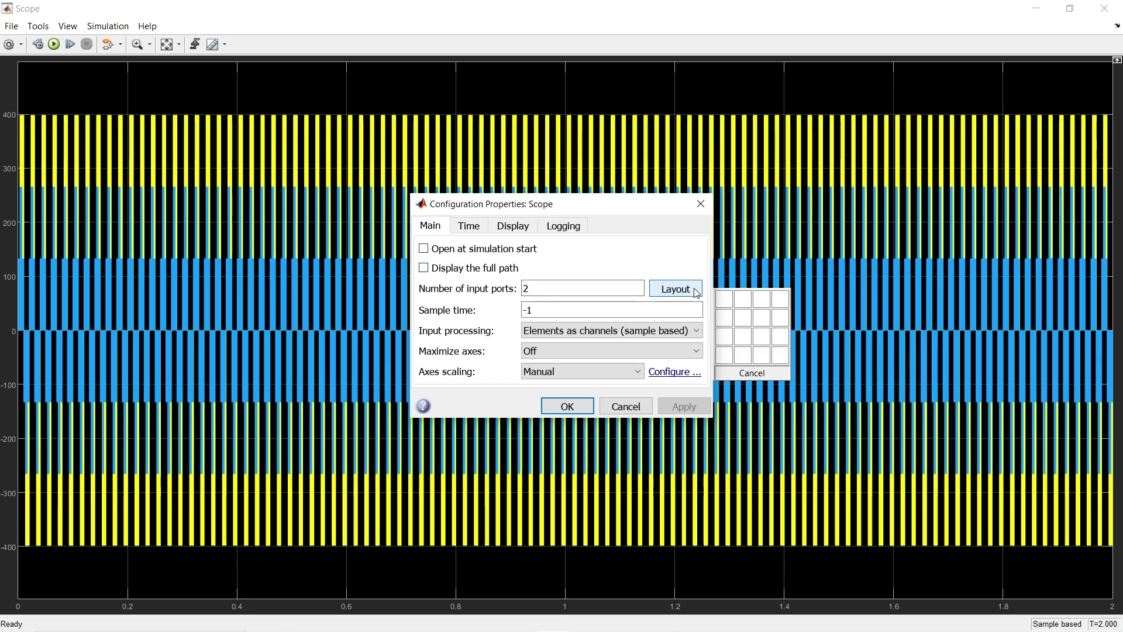
left_click(725, 318)
left_click(670, 409)
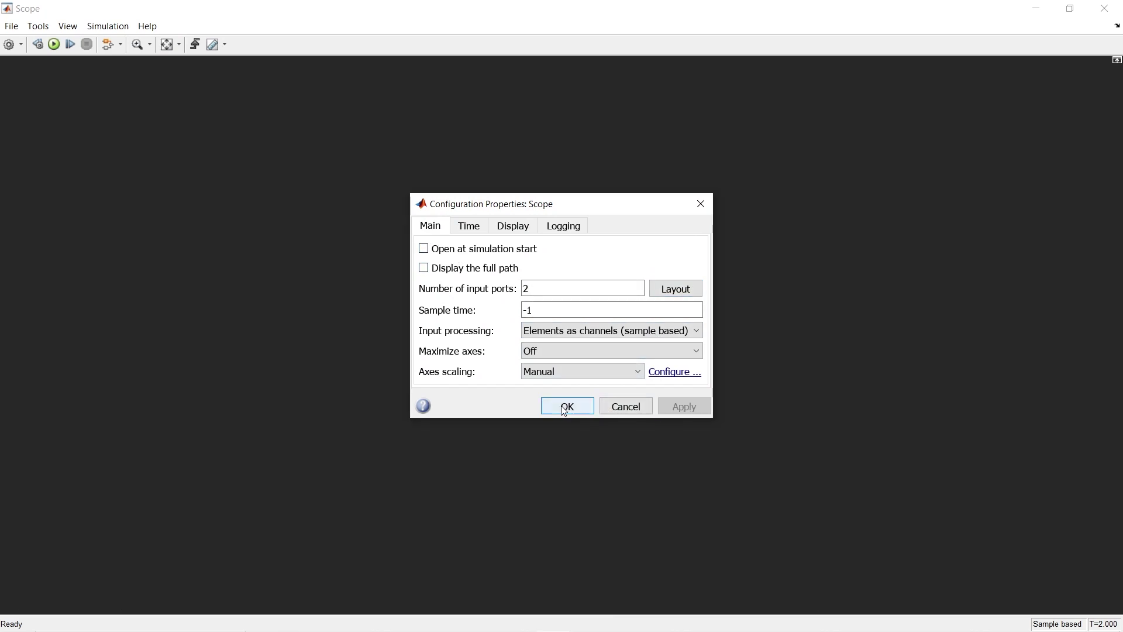
key("Return")
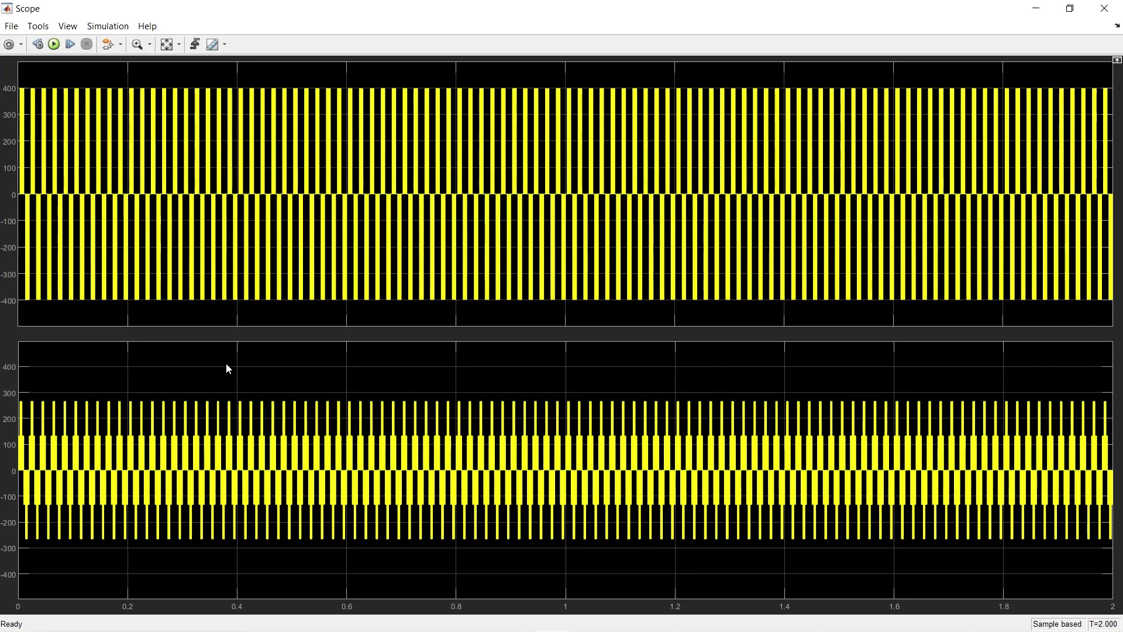